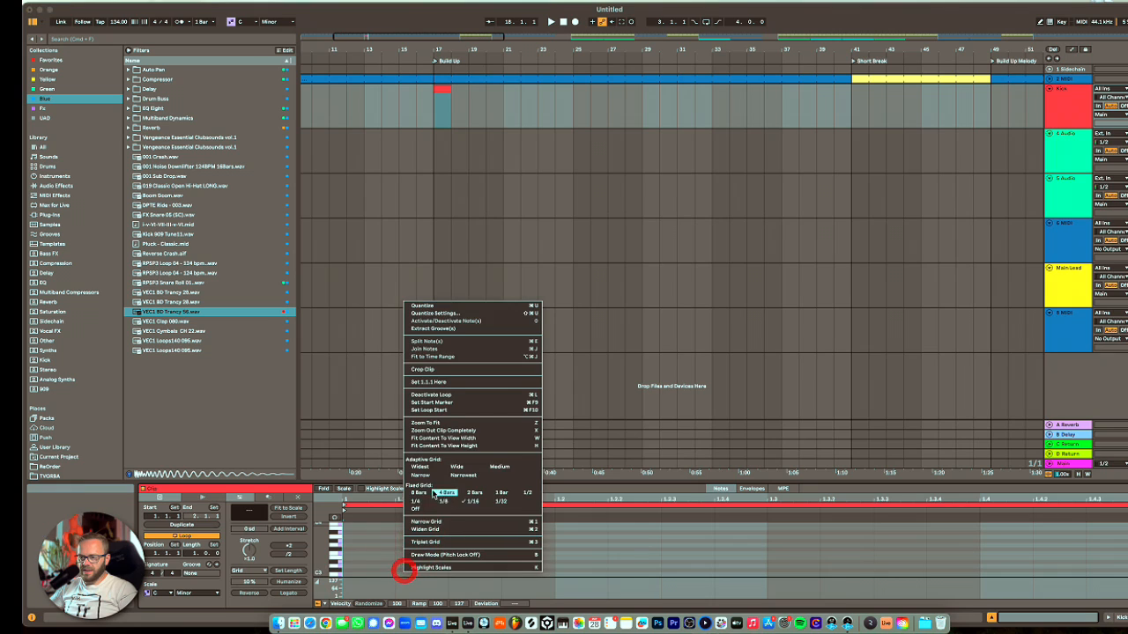
Fill the one-bar kick clip at the Build Up with quarter-note C3 hits and play it back
double_click(365, 575)
key(super+d)
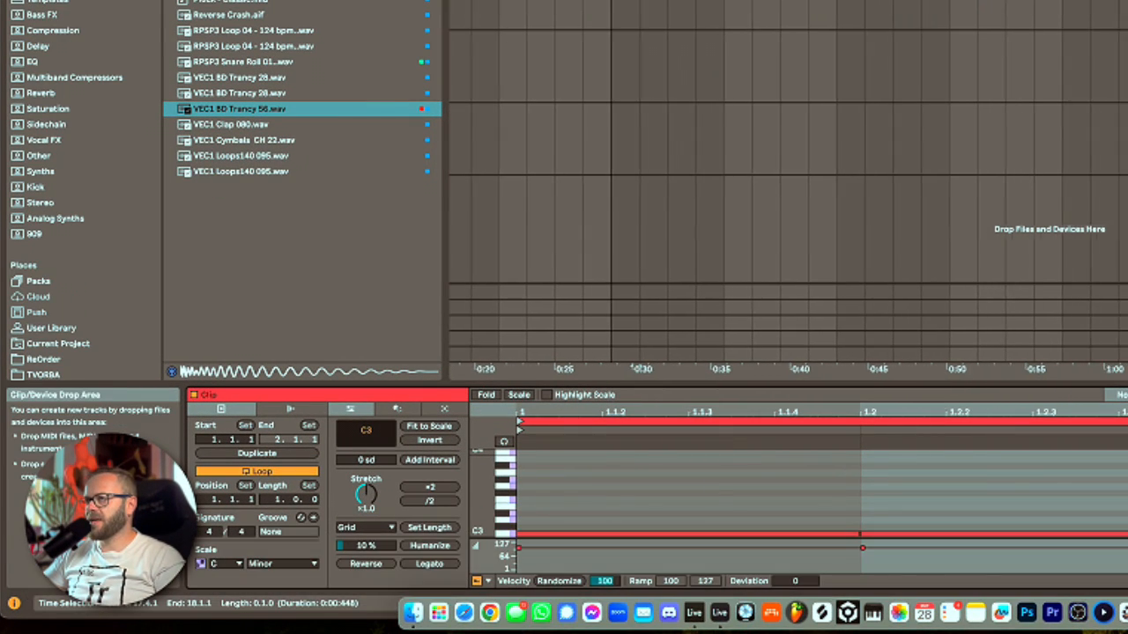
scroll(787, 185, right, 1)
key(space)
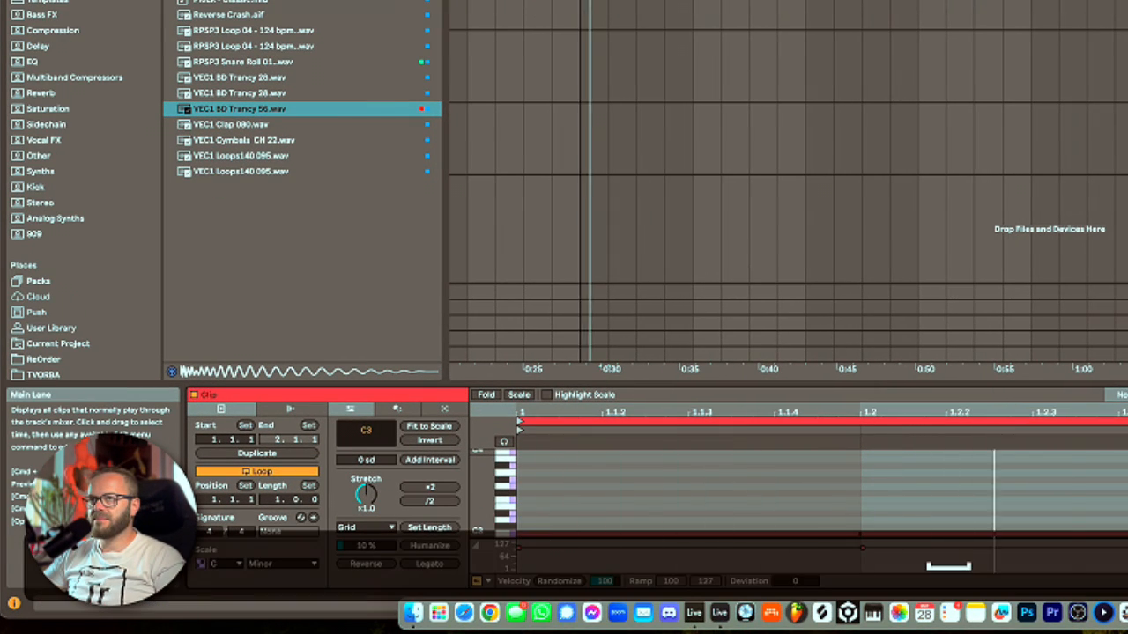
scroll(788, 185, left, 5)
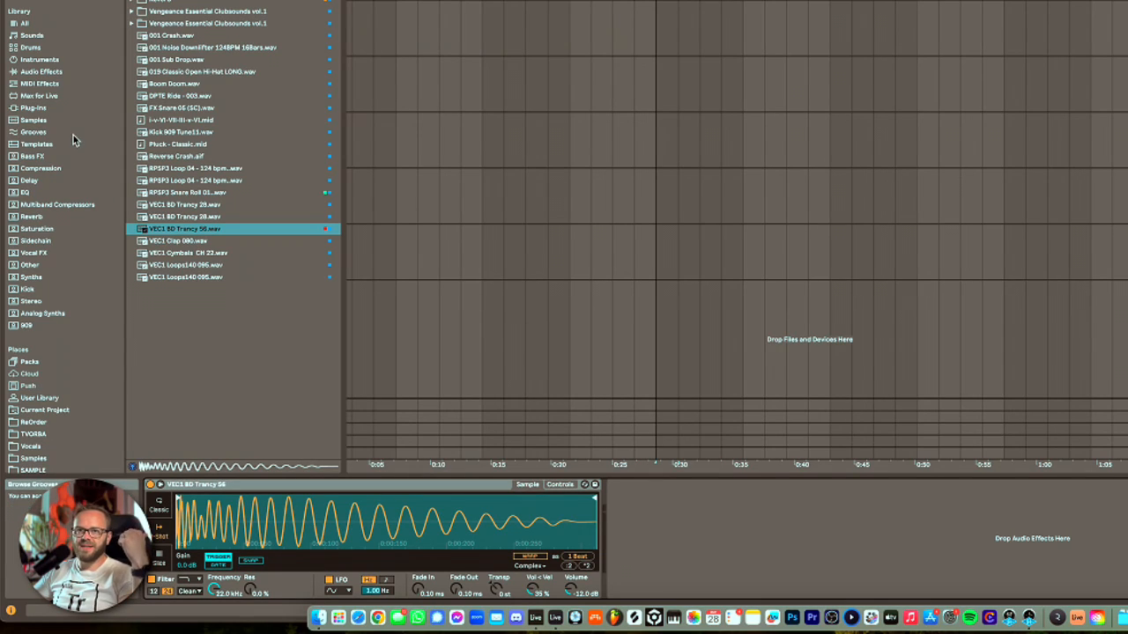
Add Drum Buss to the kick track, set its Drive to 25 % and compare the playing kick with the effect bypassed
click(42, 72)
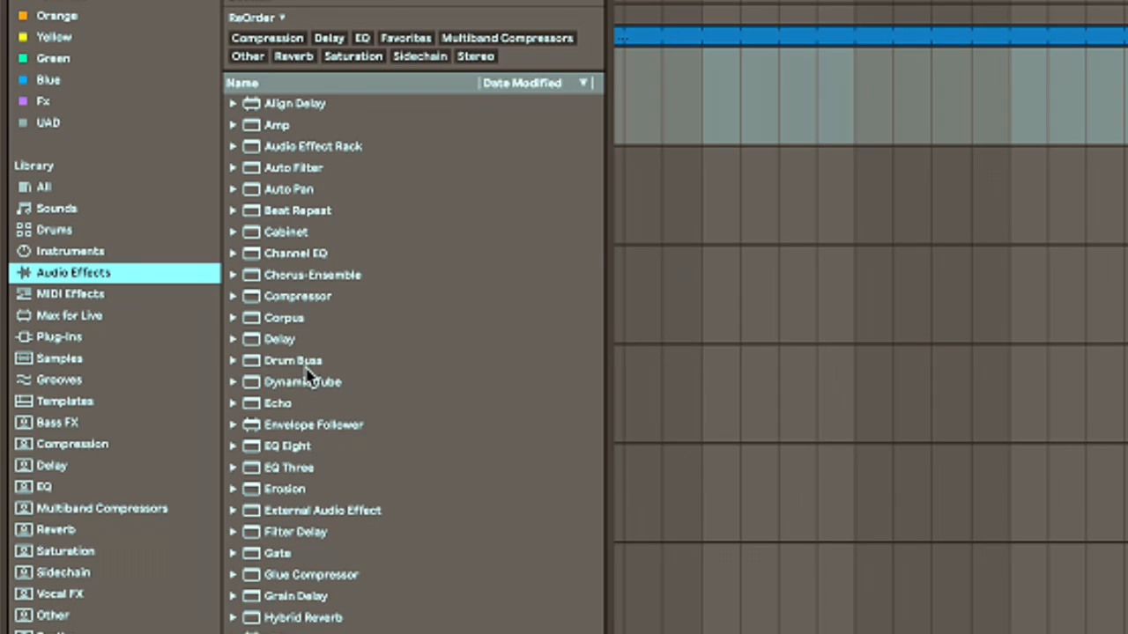
double_click(295, 361)
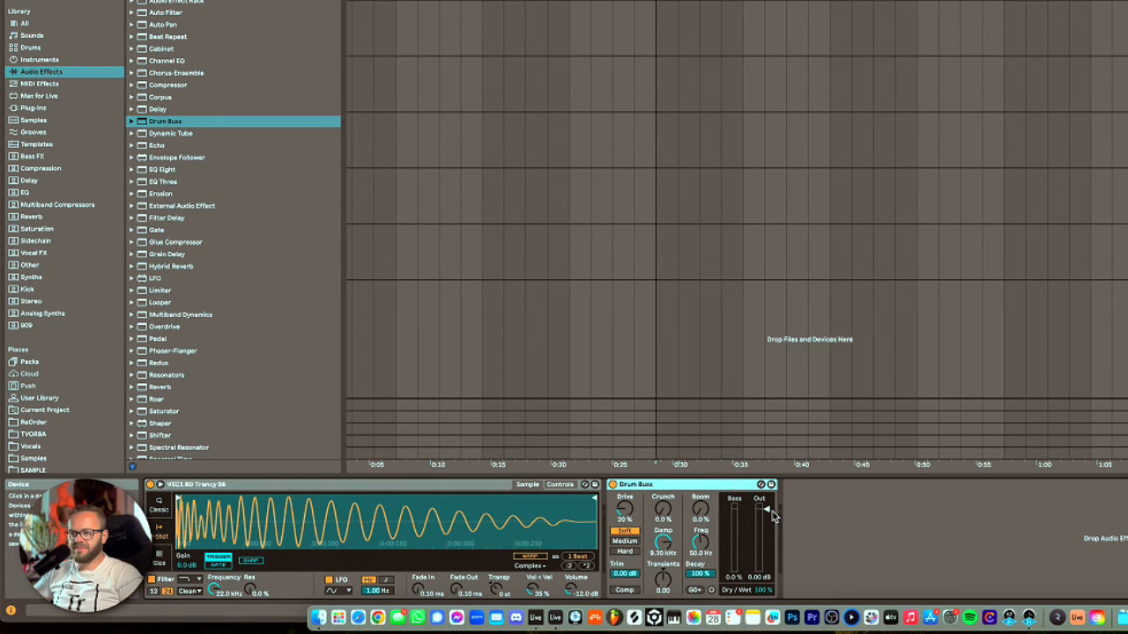
key(space)
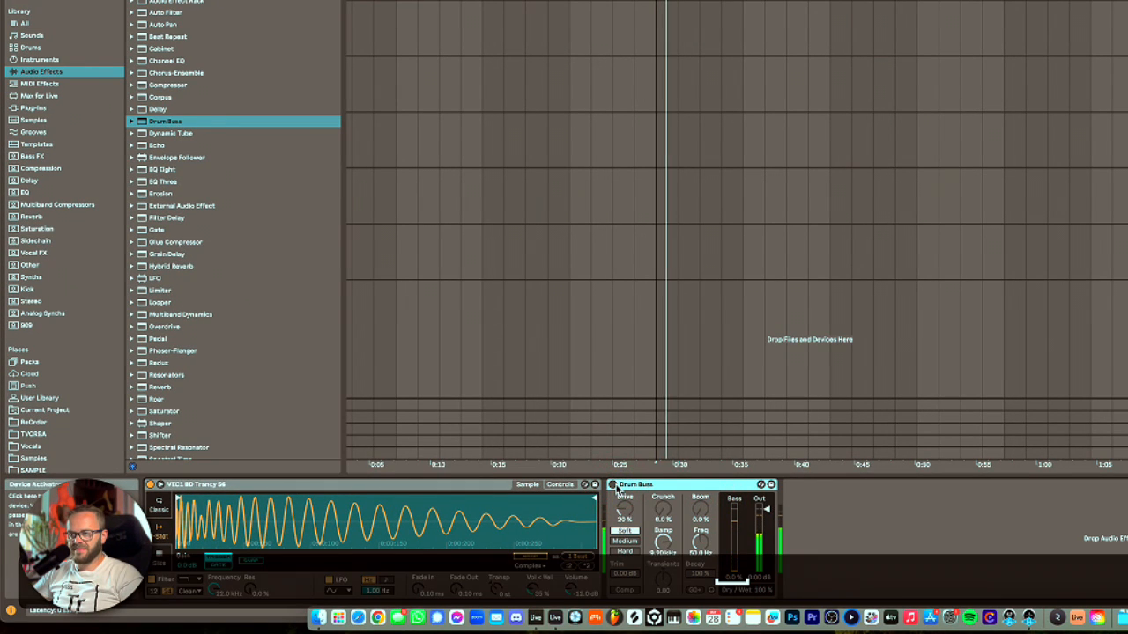
click(614, 485)
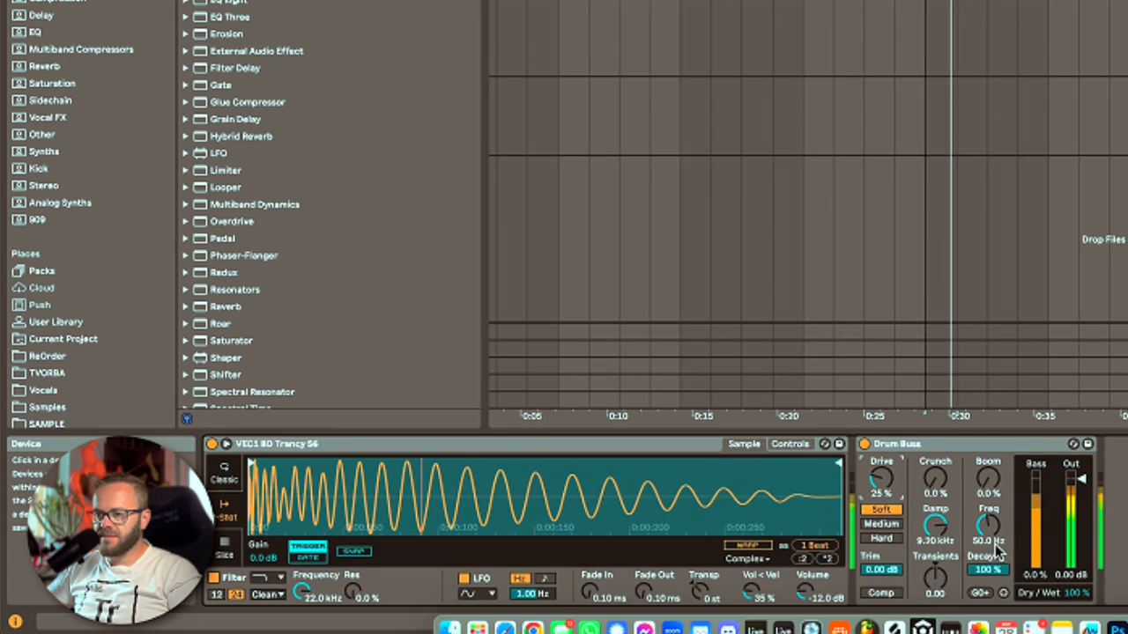
Set Drum Buss Damp to 14.5 kHz and Transients to 0.43, turn on Comp, and compare the kick with and without the effect
drag(935, 526, 940, 531)
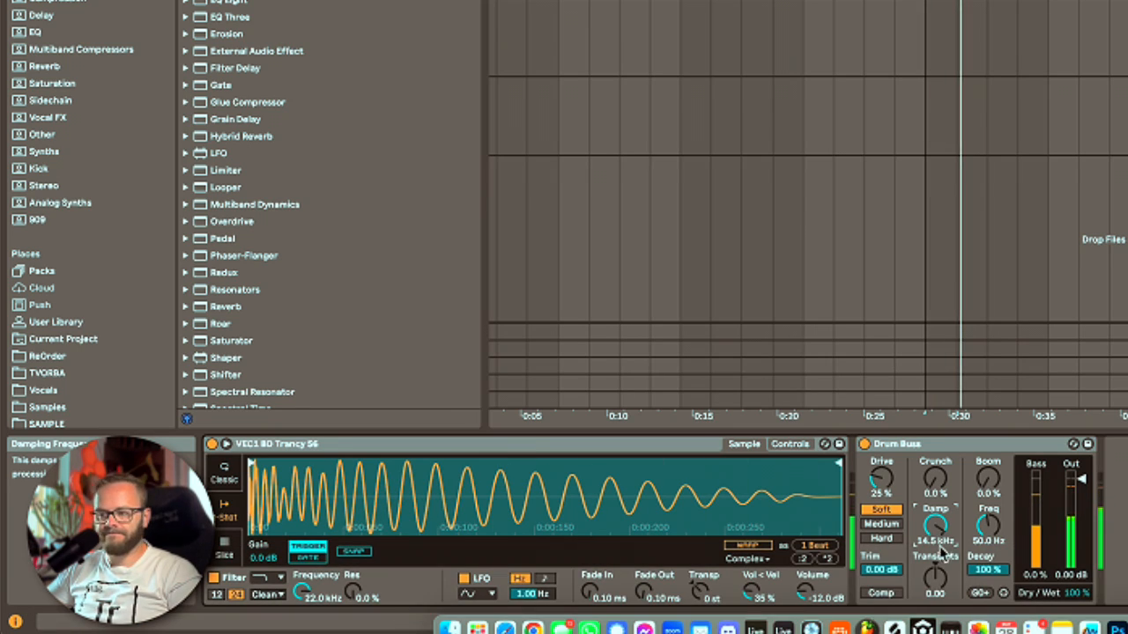
drag(935, 577, 935, 565)
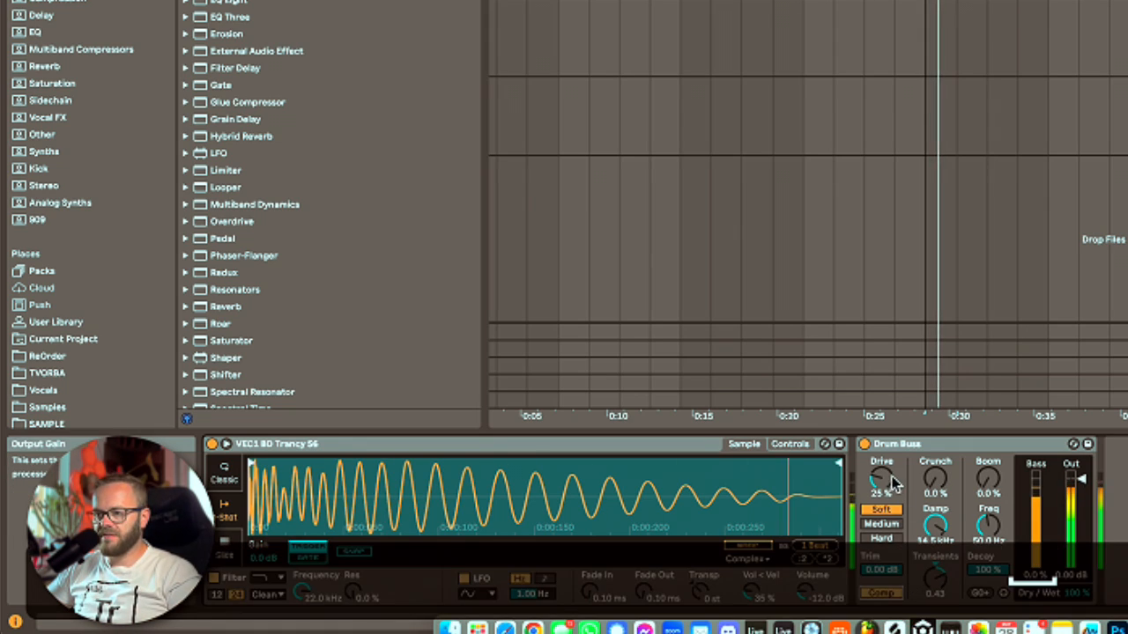
click(864, 444)
click(864, 444)
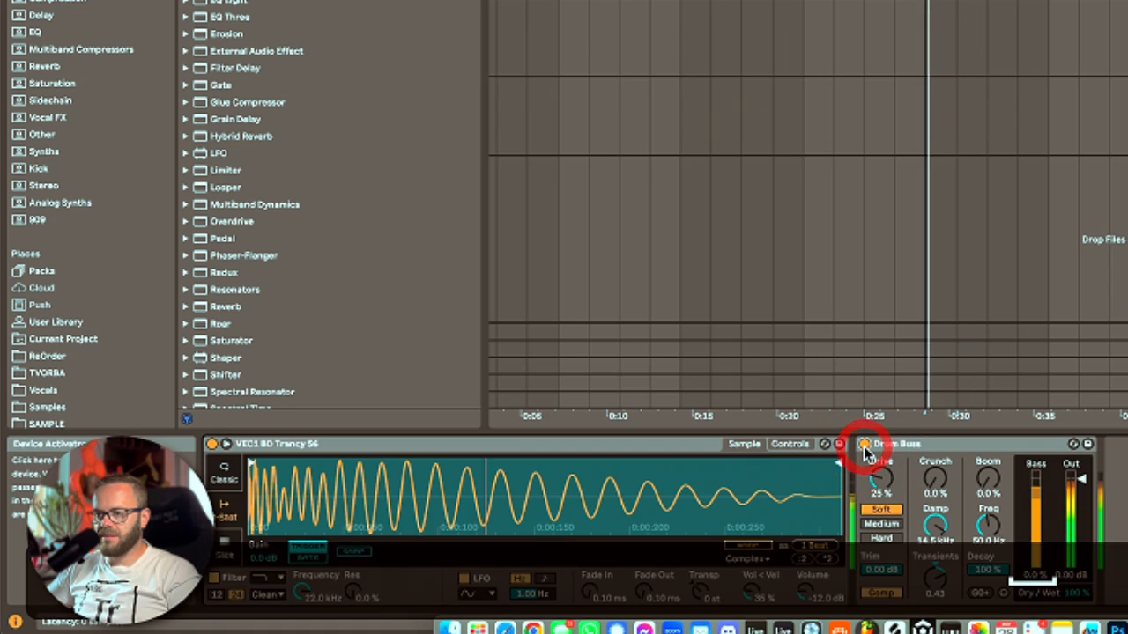
click(864, 445)
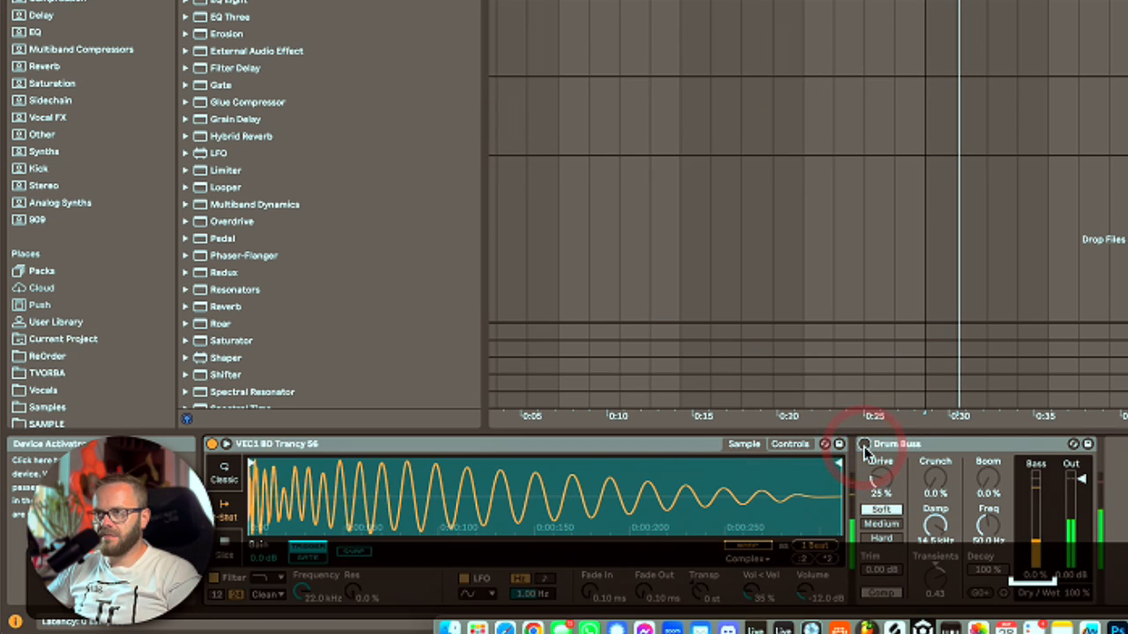
click(864, 445)
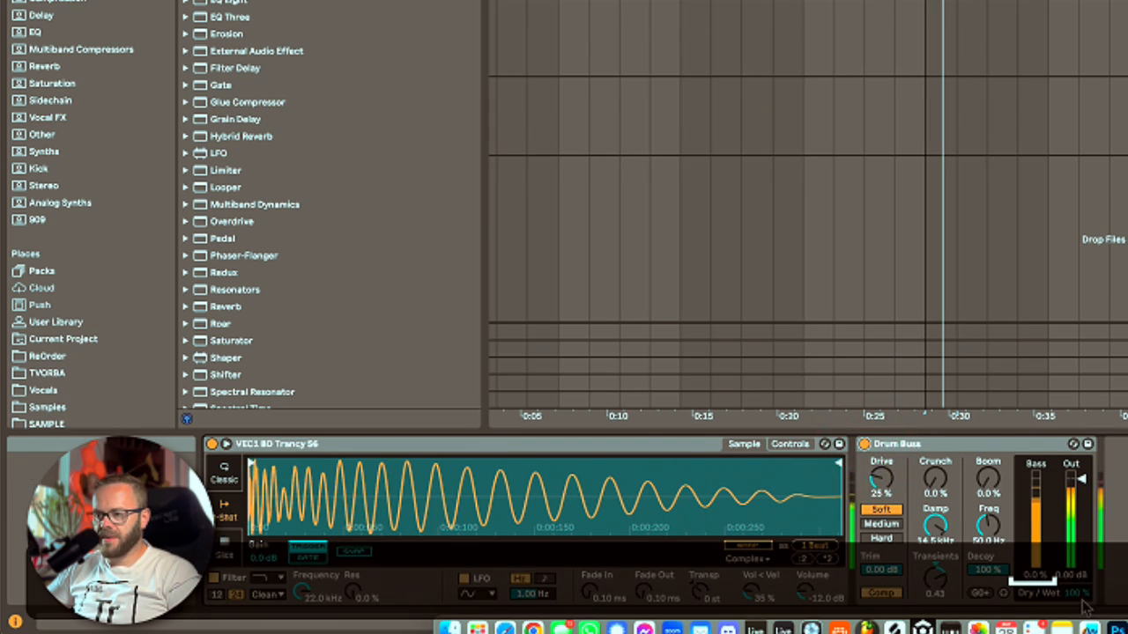
Set the Drum Buss Dry/Wet to 50 % and compare the kick against the bypassed sound
text(50)
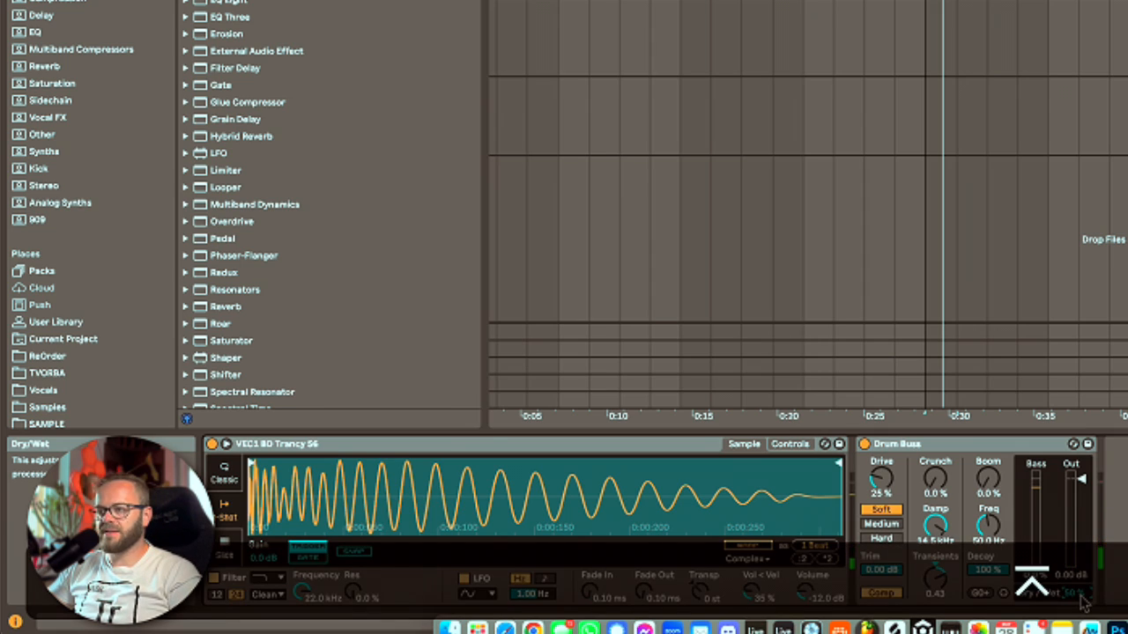
click(865, 446)
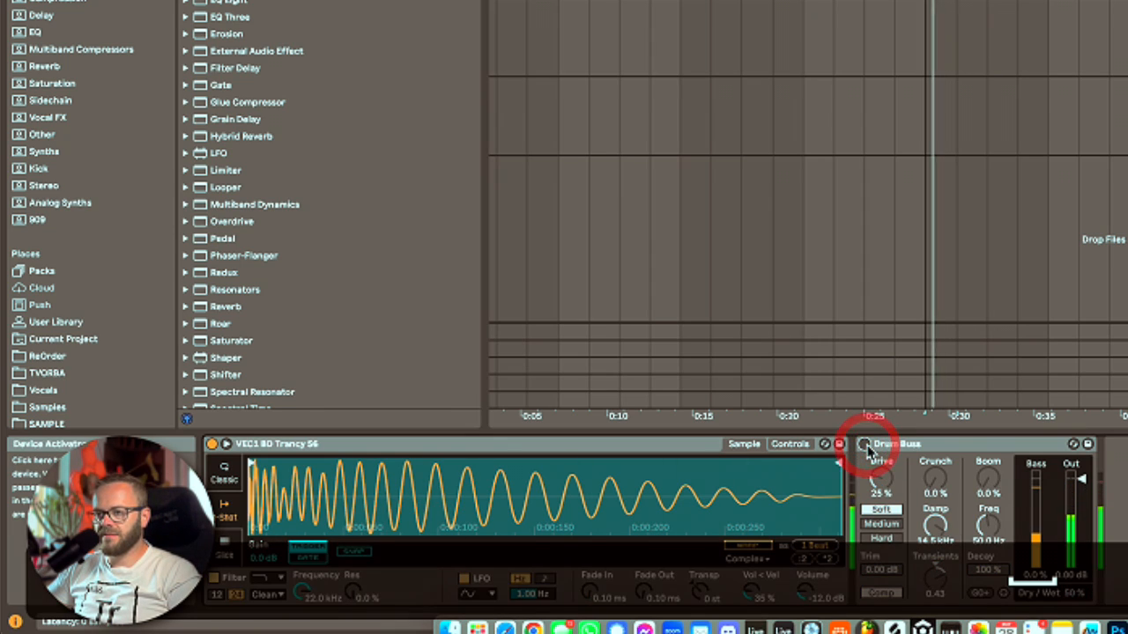
click(865, 445)
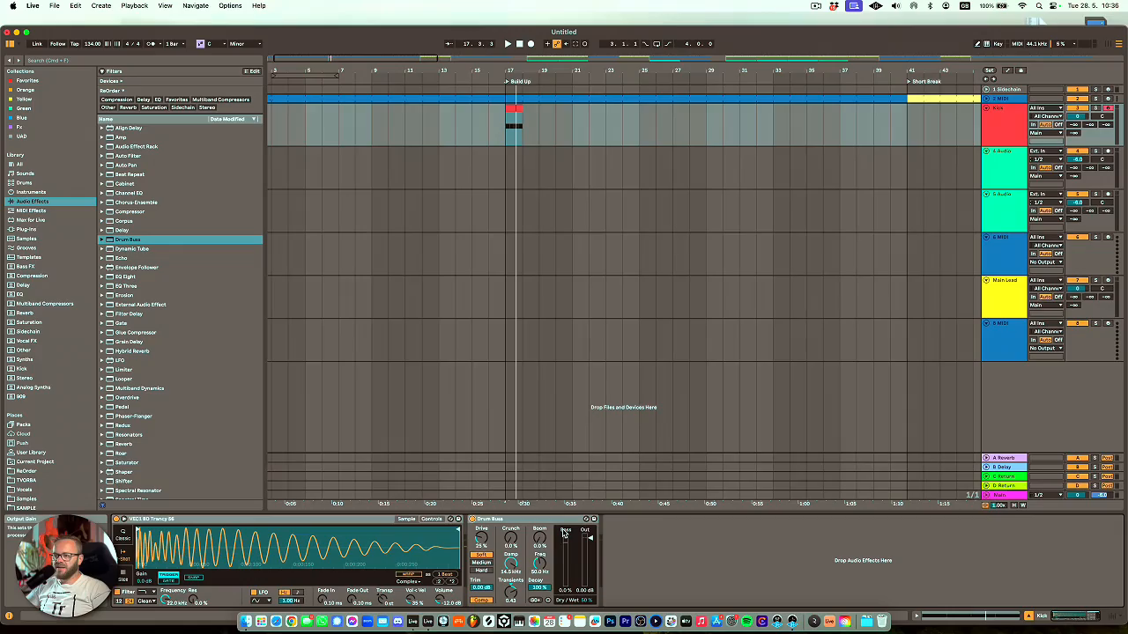
Add EQ Eight after Drum Buss on the kick track and play the kick to examine its spectrum
click(145, 277)
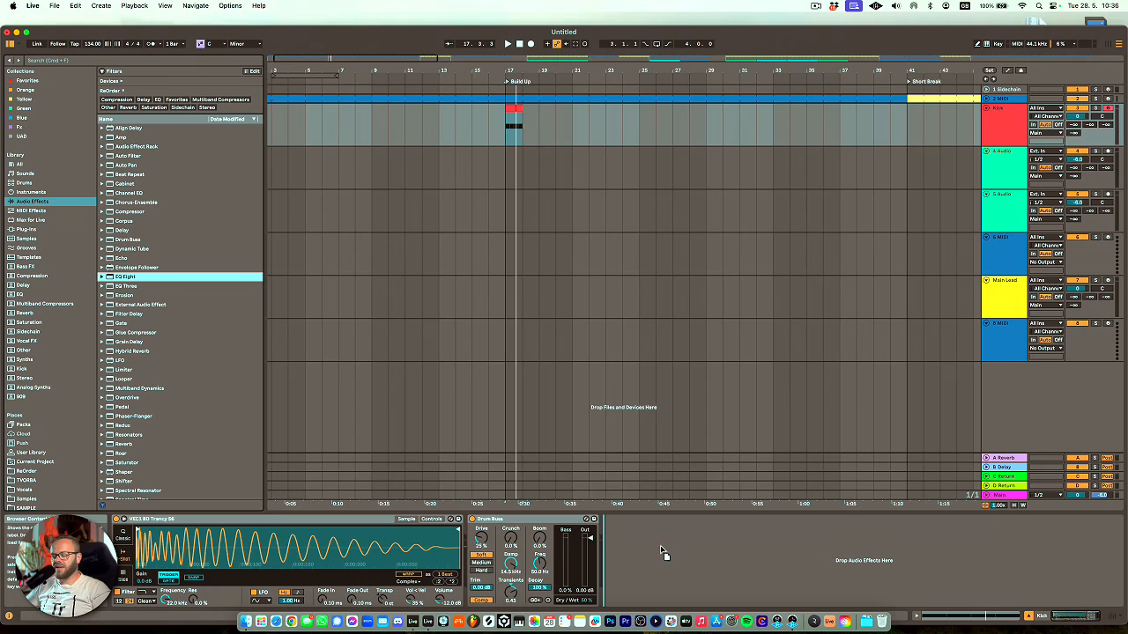
drag(648, 548, 645, 572)
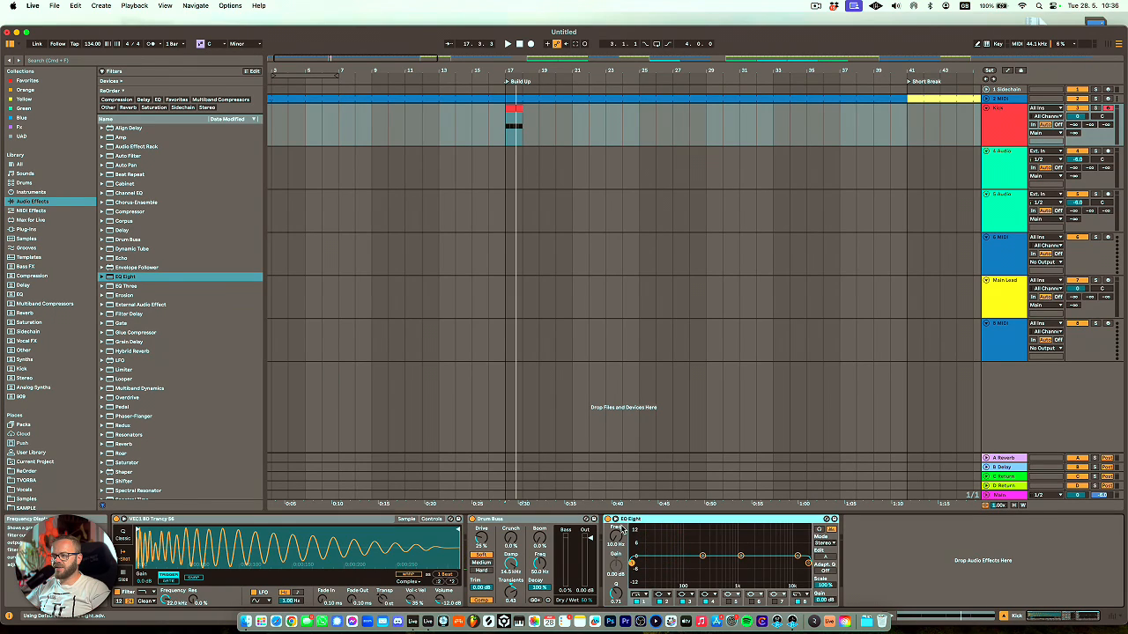
key(space)
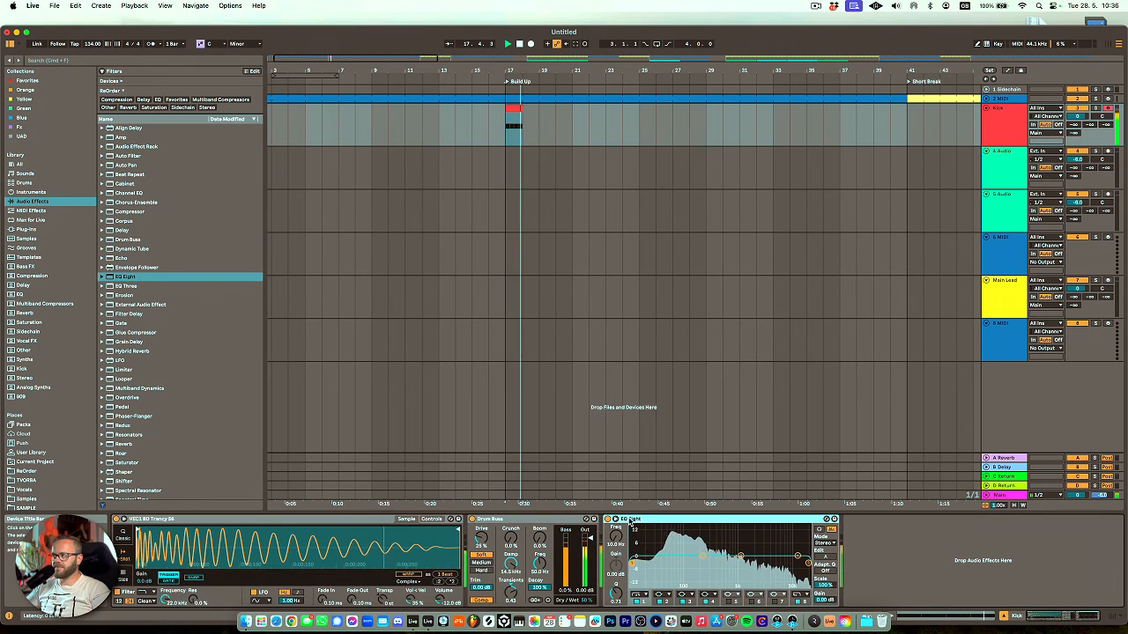
key(space)
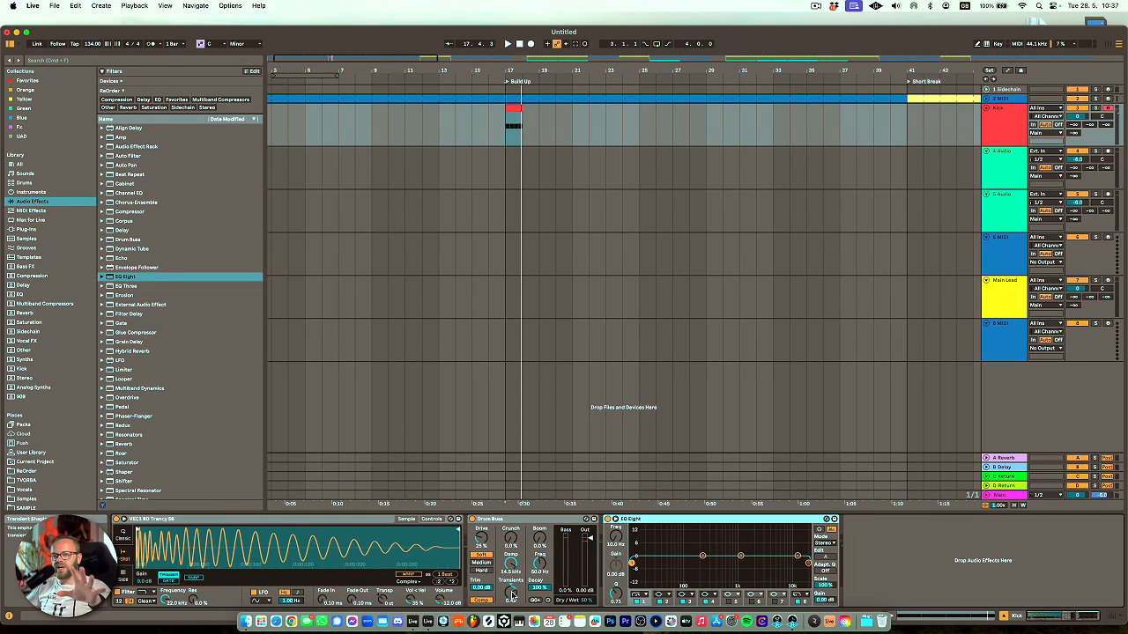
Audition the Drum Buss distortion types while the kick plays and settle on Medium
key(space)
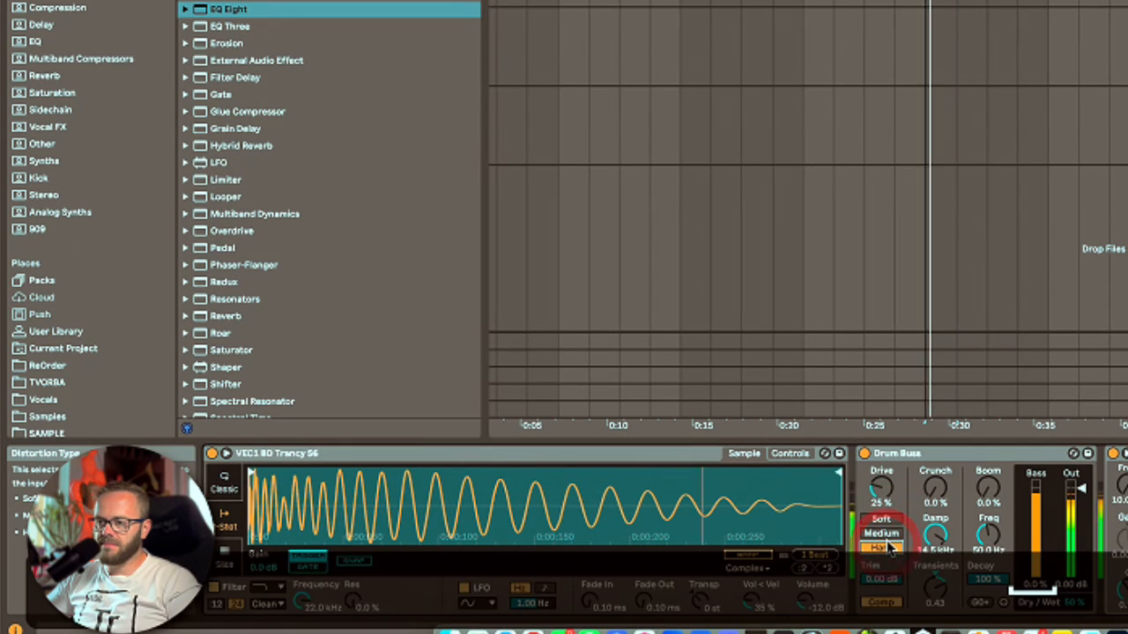
click(886, 533)
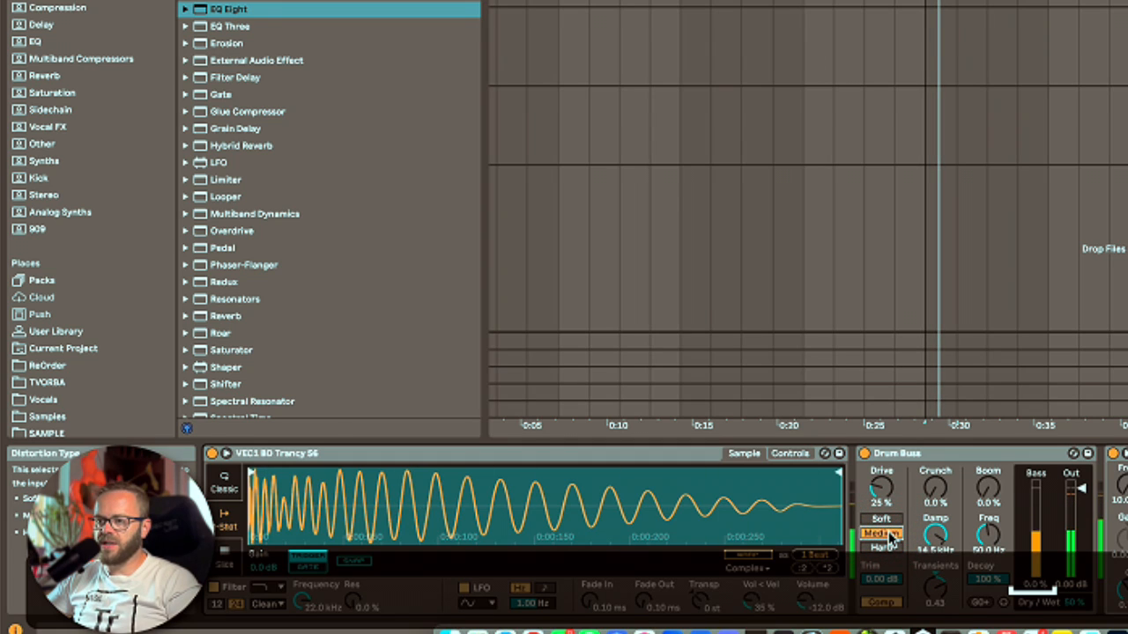
click(884, 521)
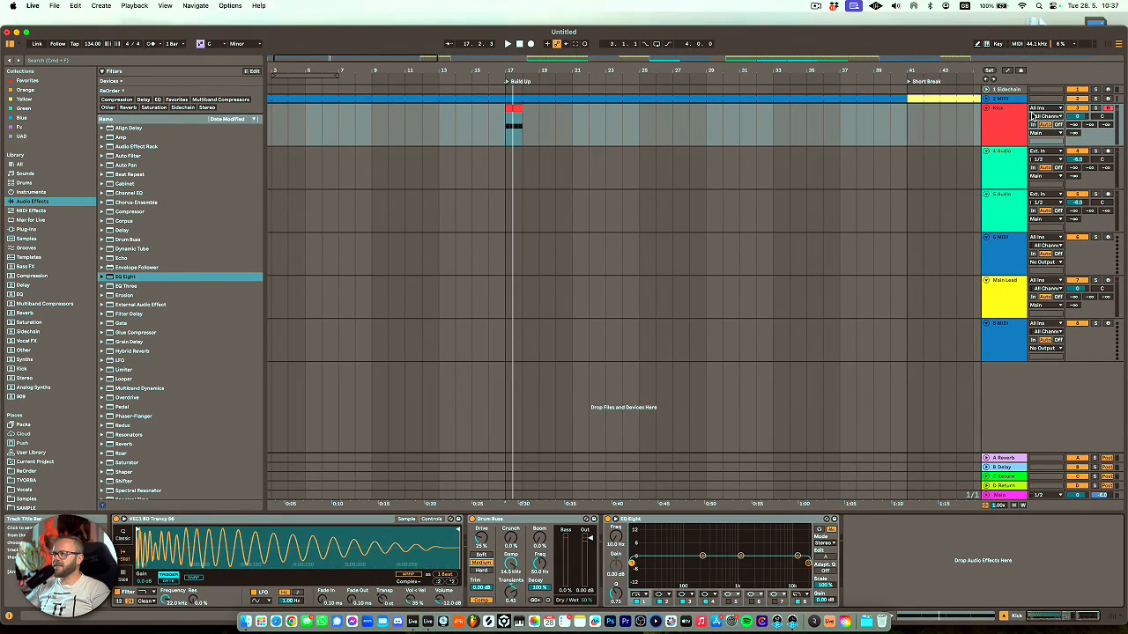
Insert a MIDI track below the kick track and load the Vital synth plug-in onto it
right_click(1003, 129)
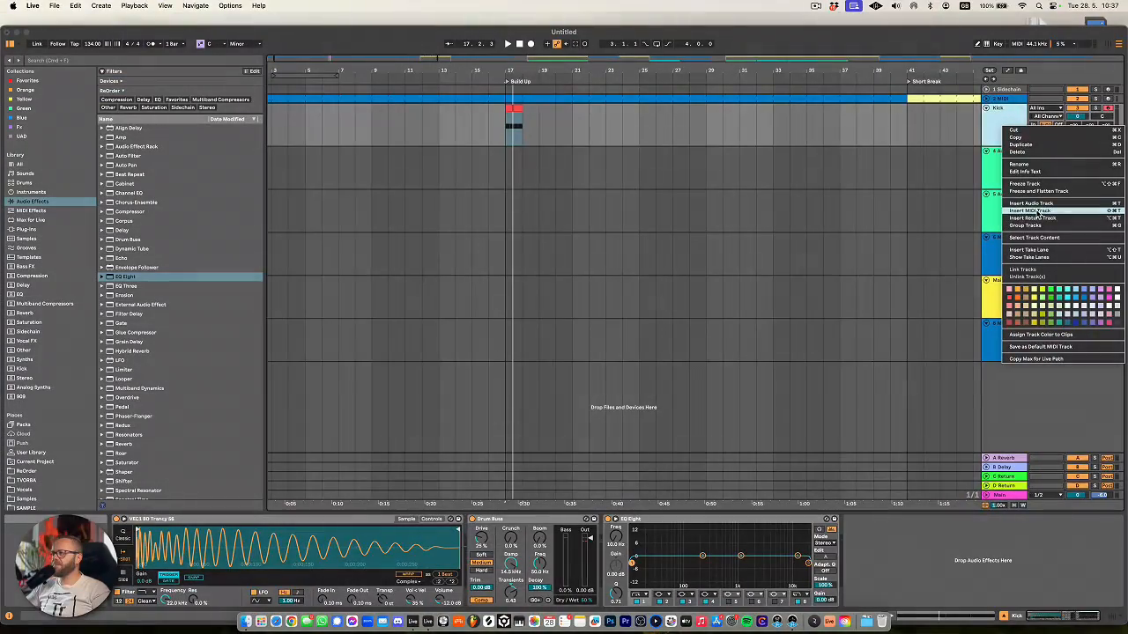
click(1024, 208)
click(48, 62)
text(vit)
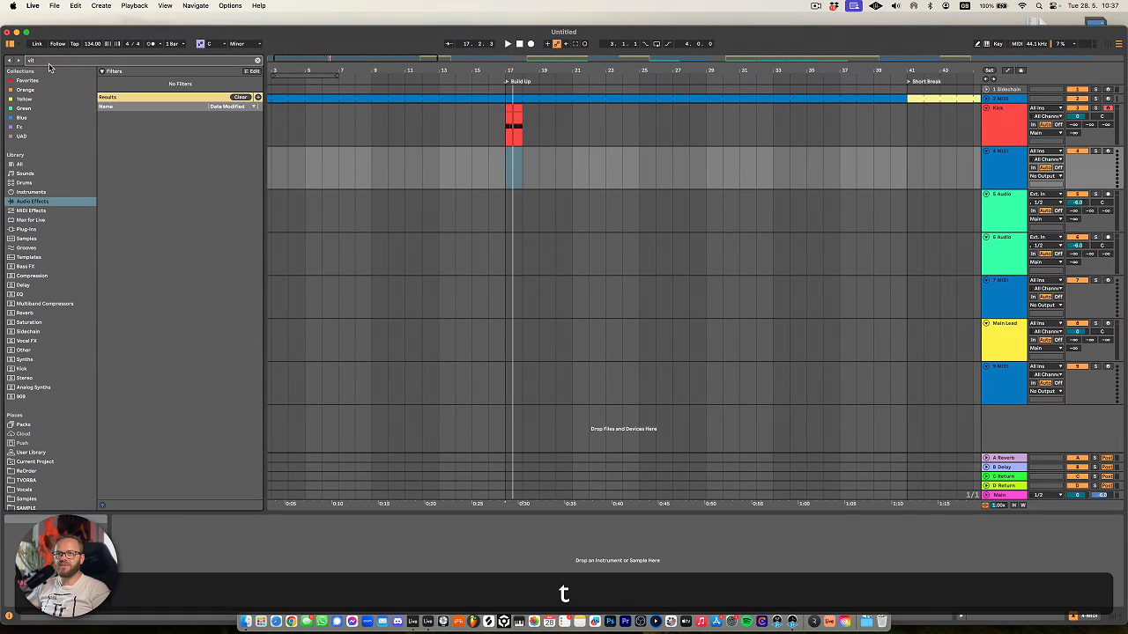
click(40, 229)
click(125, 196)
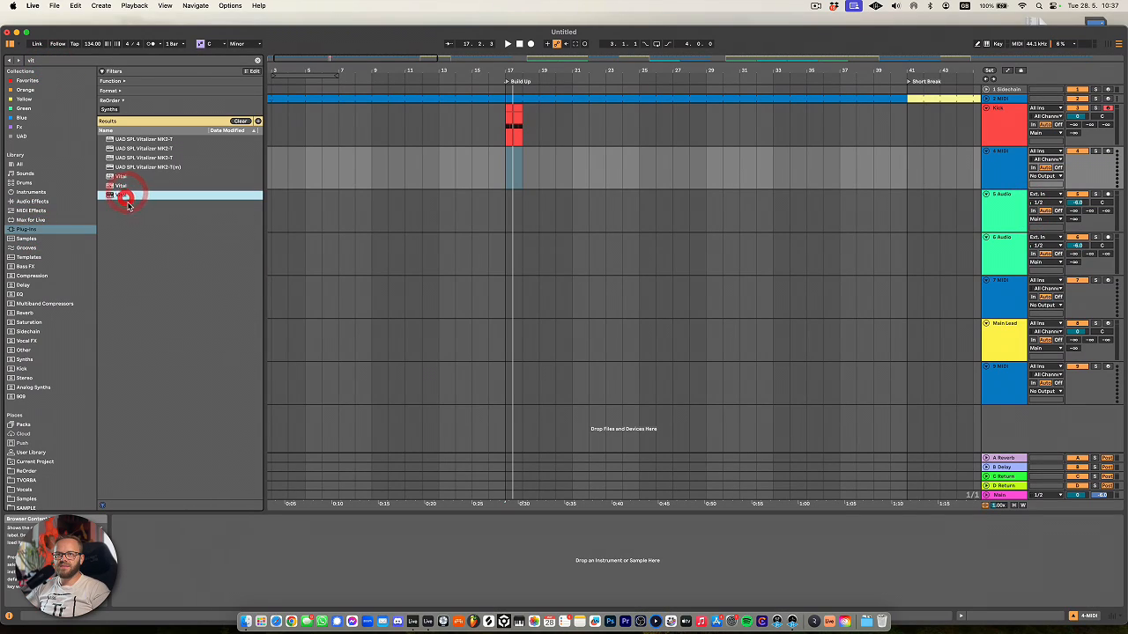
drag(538, 182, 540, 180)
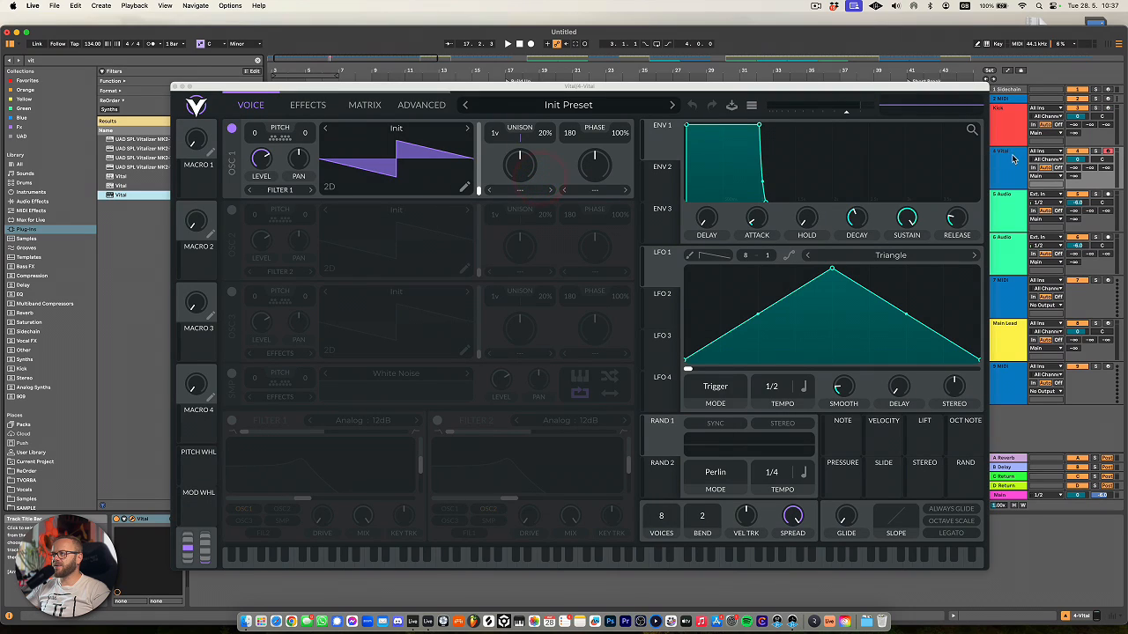
Rename the Vital track as Sub Bass and close the synth's window
click(1012, 158)
text(Sub Bass)
key(Return)
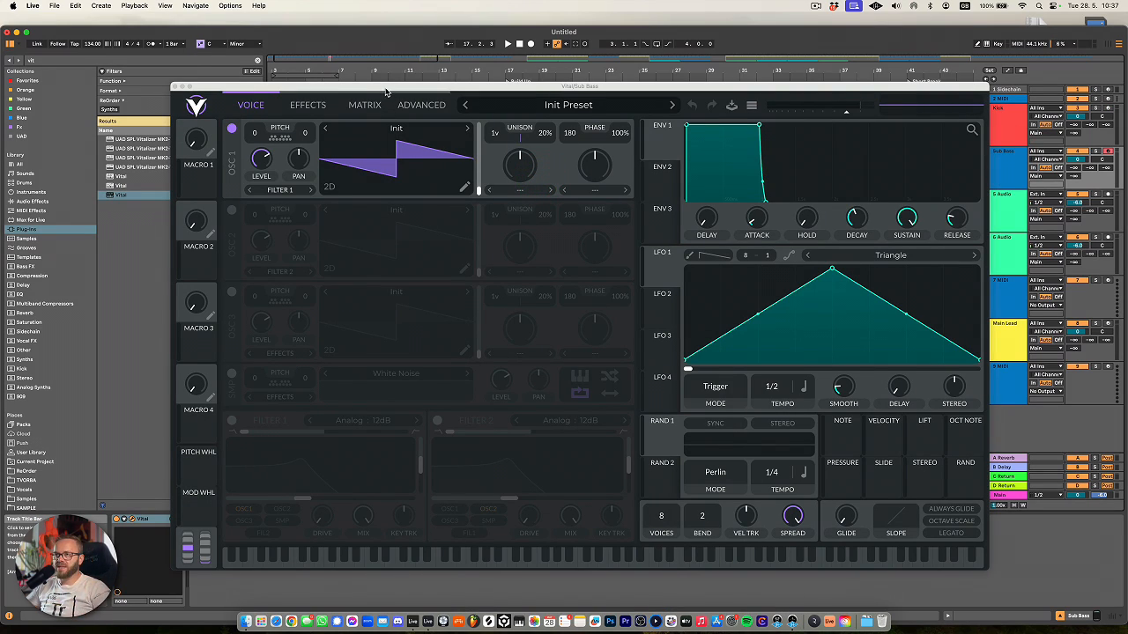
click(177, 85)
Create a one-bar MIDI clip on the Sub Bass track at bar 17 and loop that bar of the arrangement
double_click(512, 157)
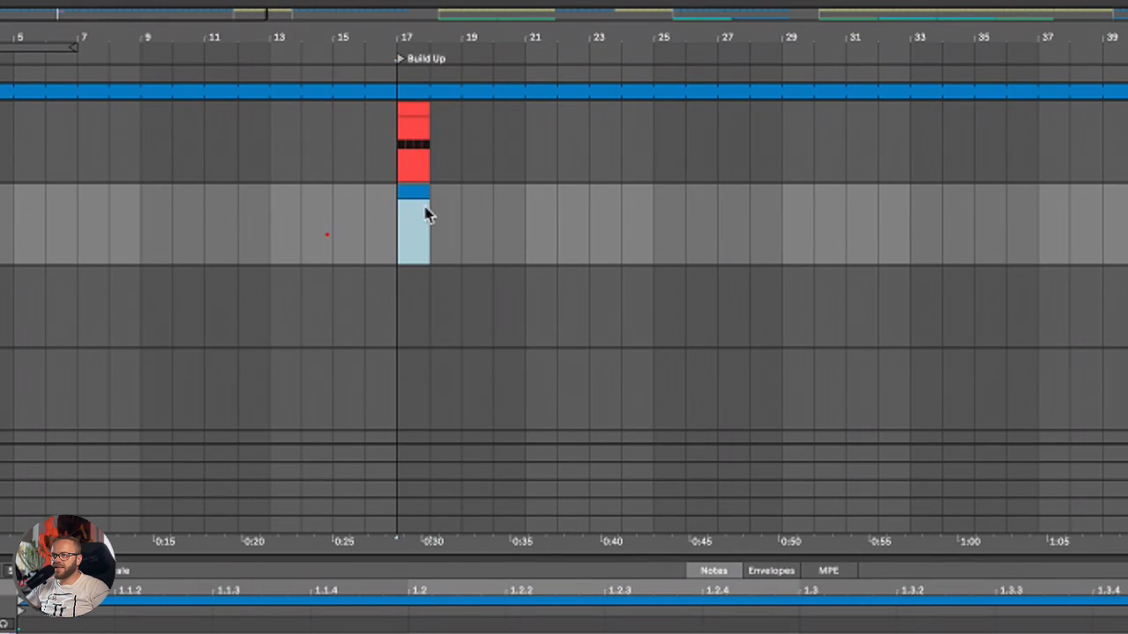
right_click(517, 158)
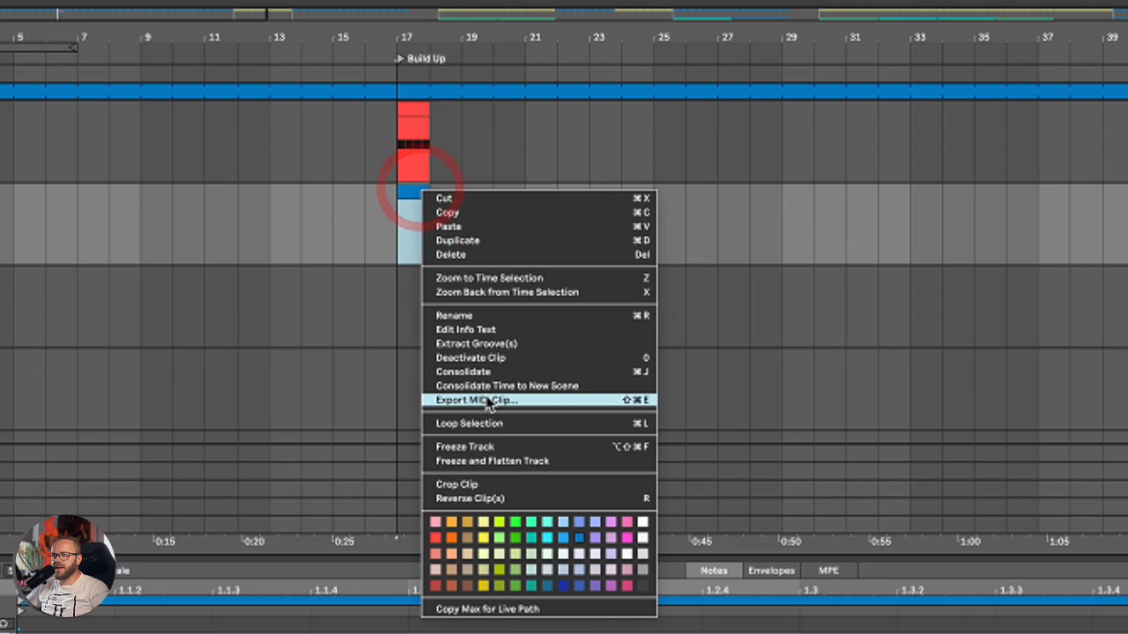
click(493, 423)
Set the note grid to 1/16, add a sixteenth note at 1.1.3 in the Sub Bass clip and lower it to C1 during playback
right_click(280, 367)
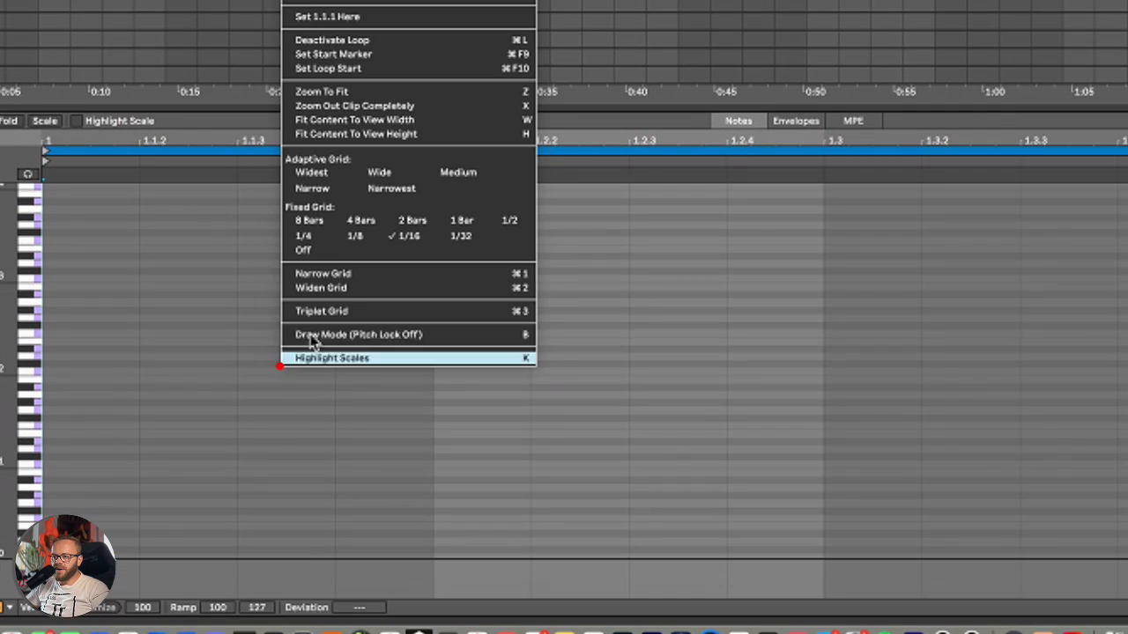
click(408, 234)
double_click(259, 281)
key(space)
click(252, 312)
key(shift+Down)
scroll(255, 314, down, 2)
key(space)
Copy the C1 note to 1.2.2 and 1.2.4 and play the bass pattern
drag(281, 401, 740, 417)
key(space)
key(space)
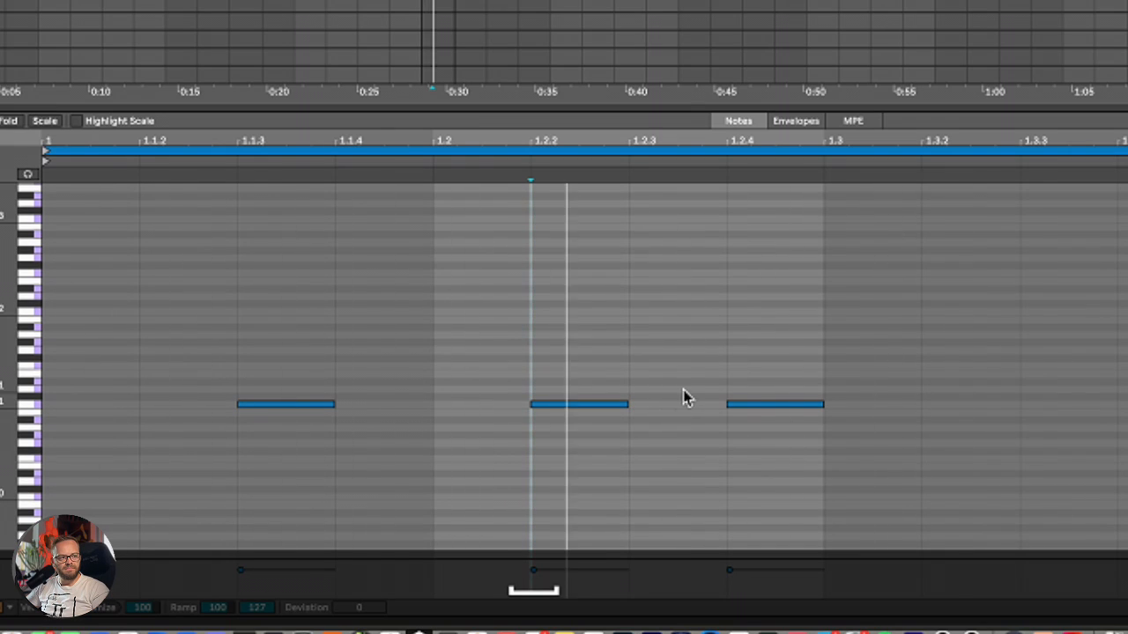
Repeat the three-note pattern in the second half of the bar at 1.3.3, 1.4.2 and 1.4.4, and play it with the kick
drag(861, 373, 1068, 404)
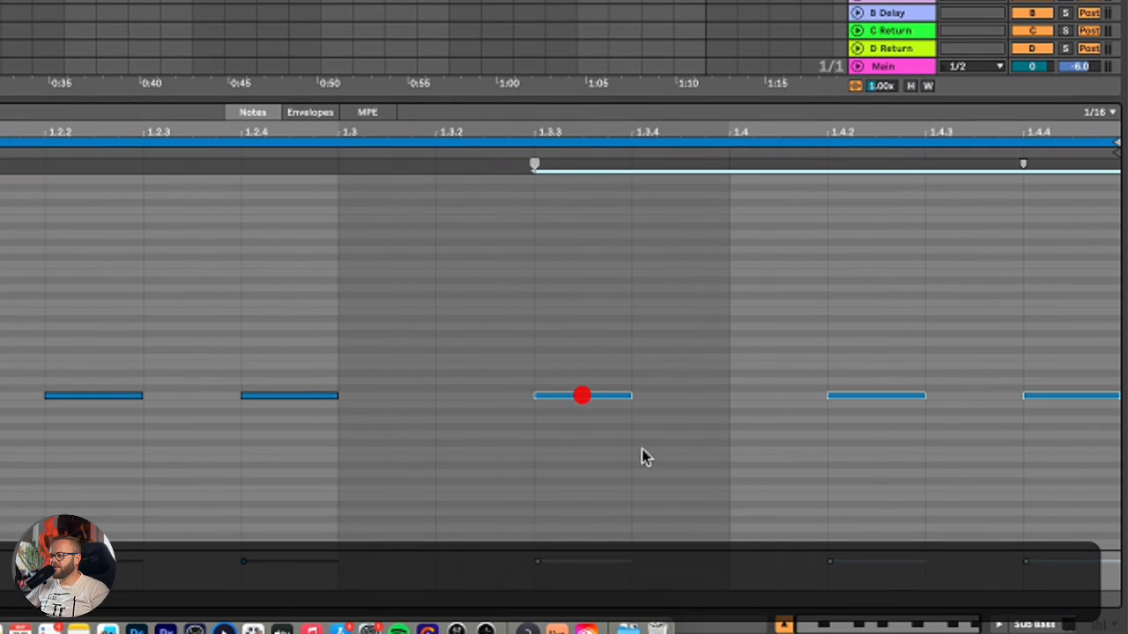
key(space)
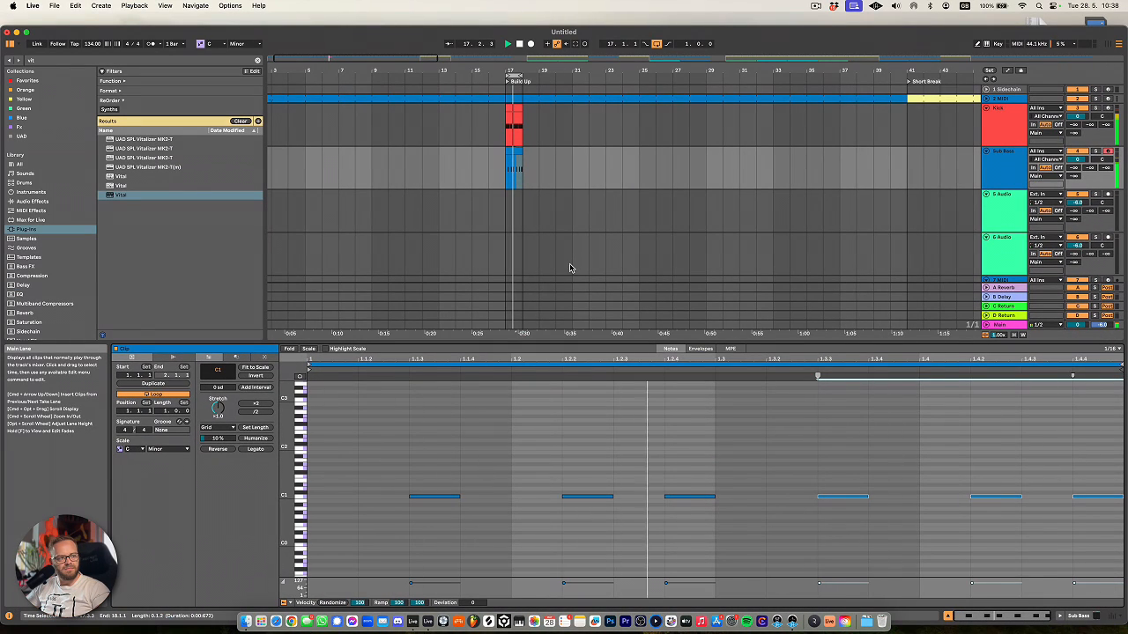
scroll(705, 322, down, 2)
key(space)
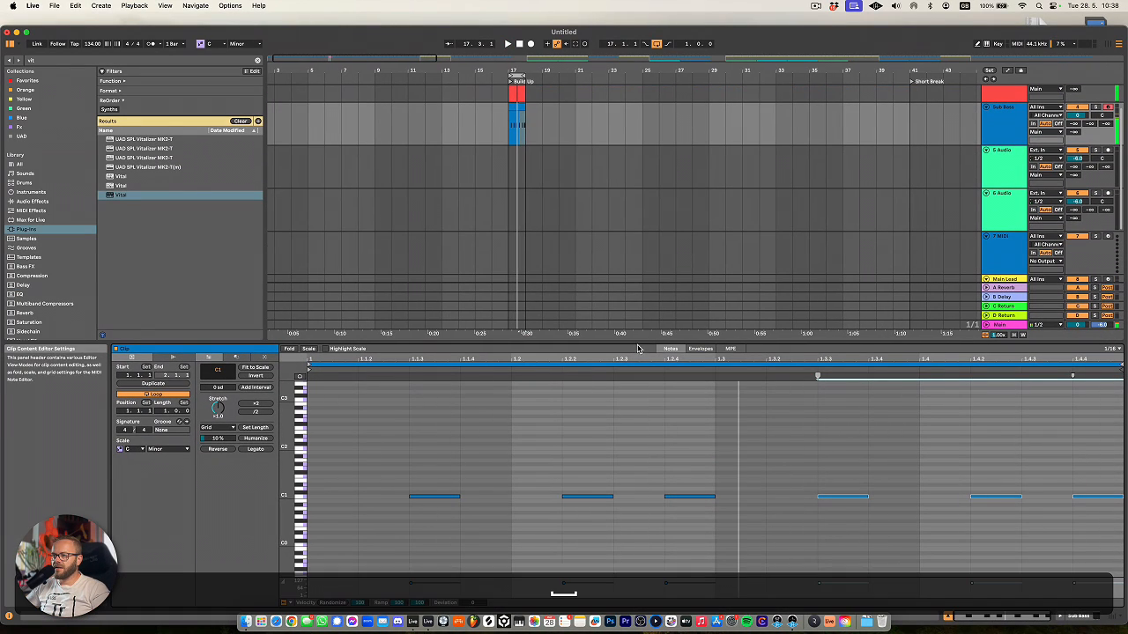
Copy the first-half Sub Bass notes down to C0, placing them at 1.1.2, 1.1.4 and 1.2.3, and play the pattern
drag(637, 343, 661, 293)
drag(415, 418, 1078, 528)
click(509, 489)
drag(553, 427, 813, 470)
drag(571, 449, 392, 524)
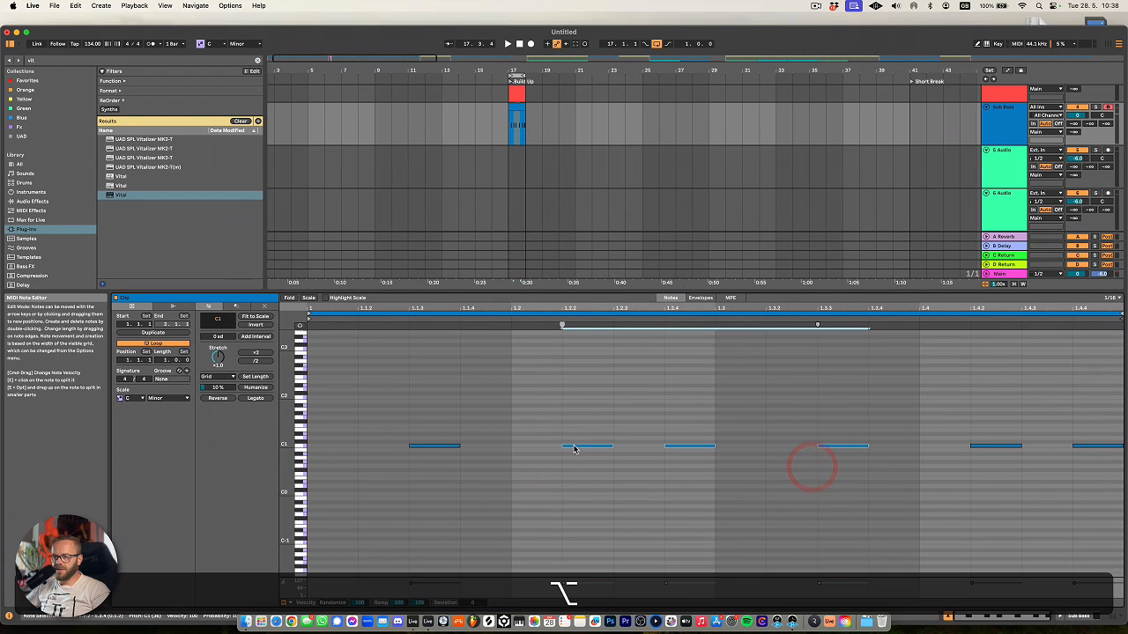
drag(201, 456, 197, 399)
key(space)
key(space)
drag(816, 389, 130, 415)
drag(141, 404, 166, 402)
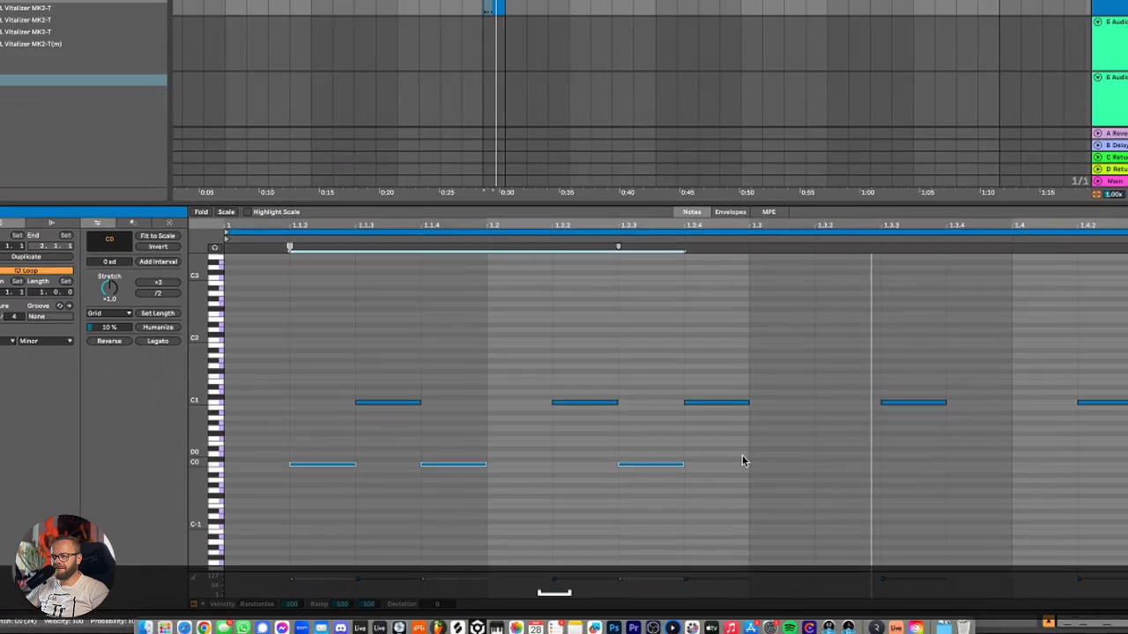
Repeat the three C0 notes in the second half of the bar at 1.3.2, 1.3.4 and 1.4.3, and play the pattern
drag(371, 498, 793, 501)
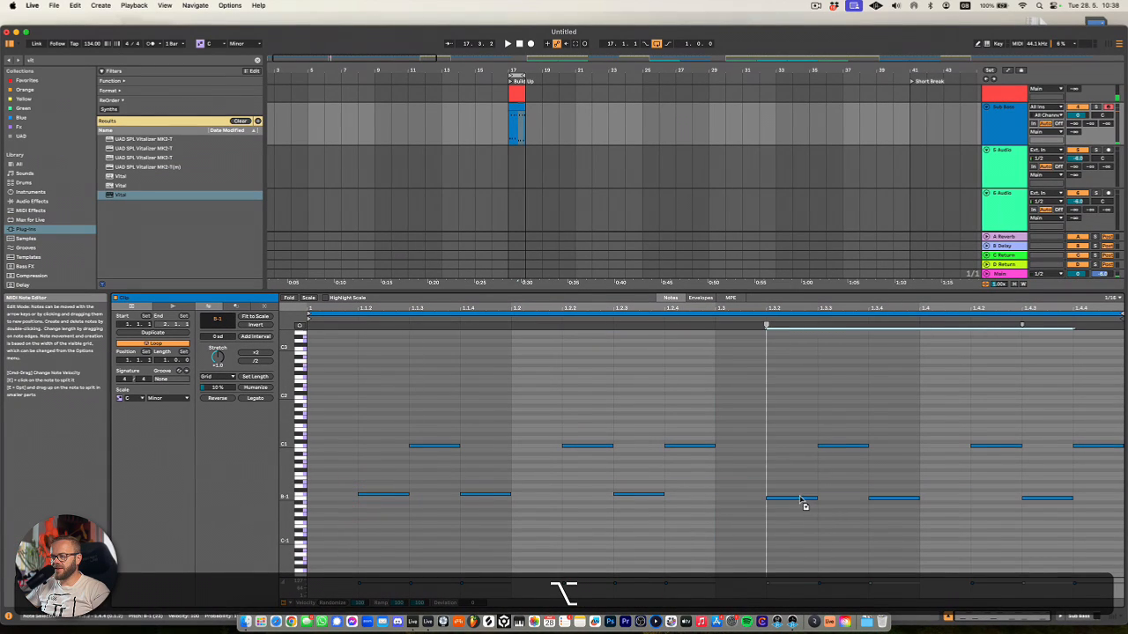
click(363, 495)
key(space)
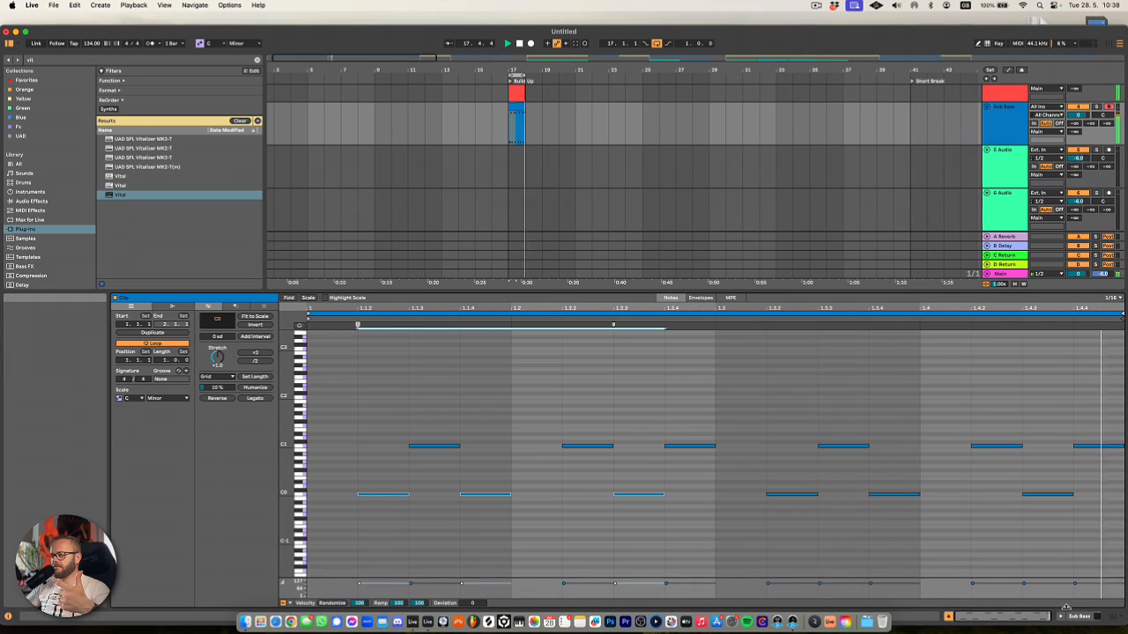
key(space)
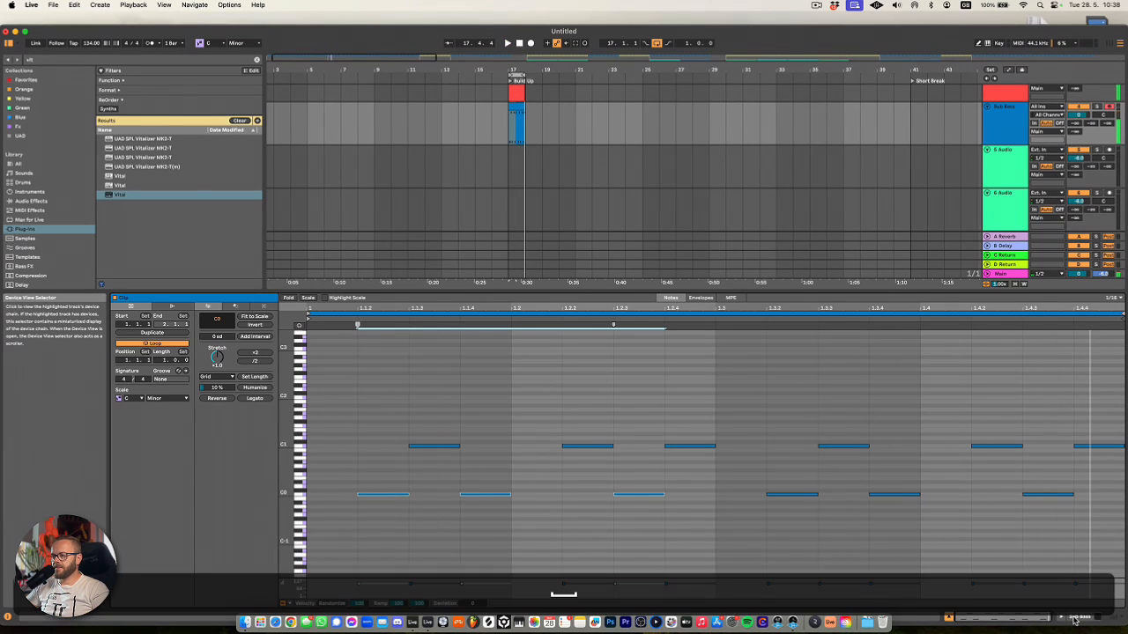
Open the Sub Bass track's Vital synth and enable Filter 1 as Analog 24dB with resonance at minimum
click(1075, 619)
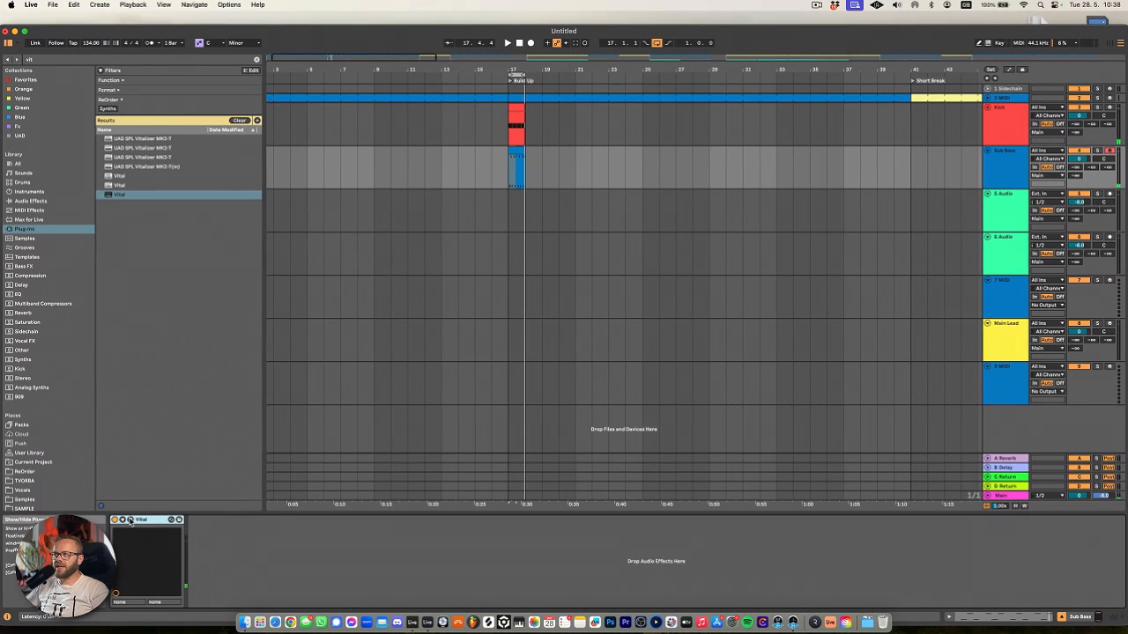
click(129, 520)
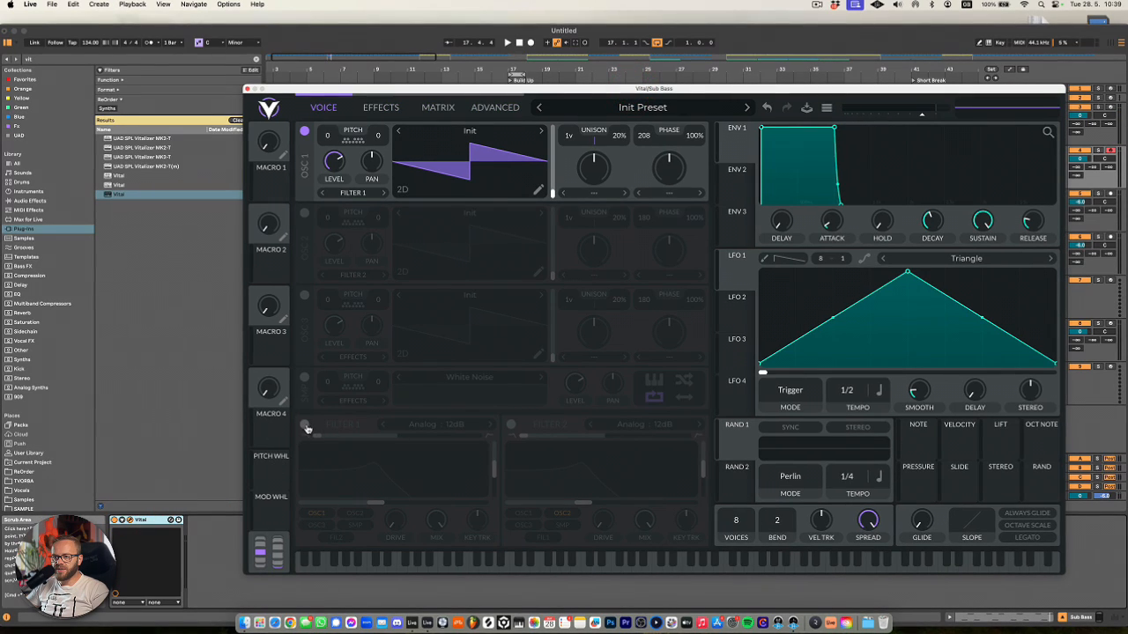
click(305, 425)
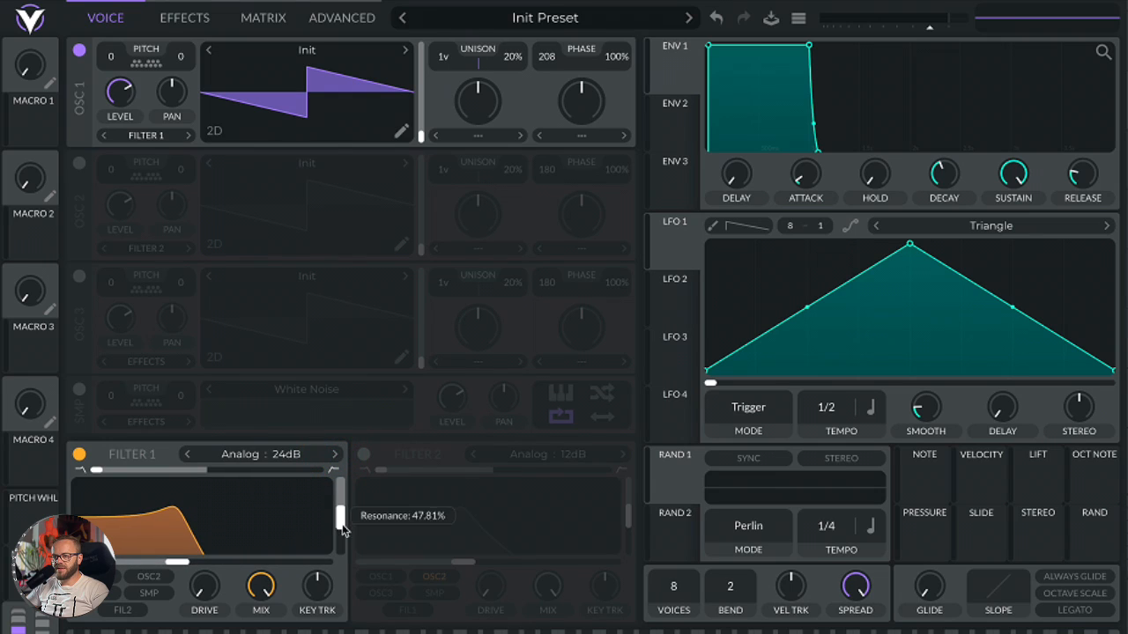
click(338, 577)
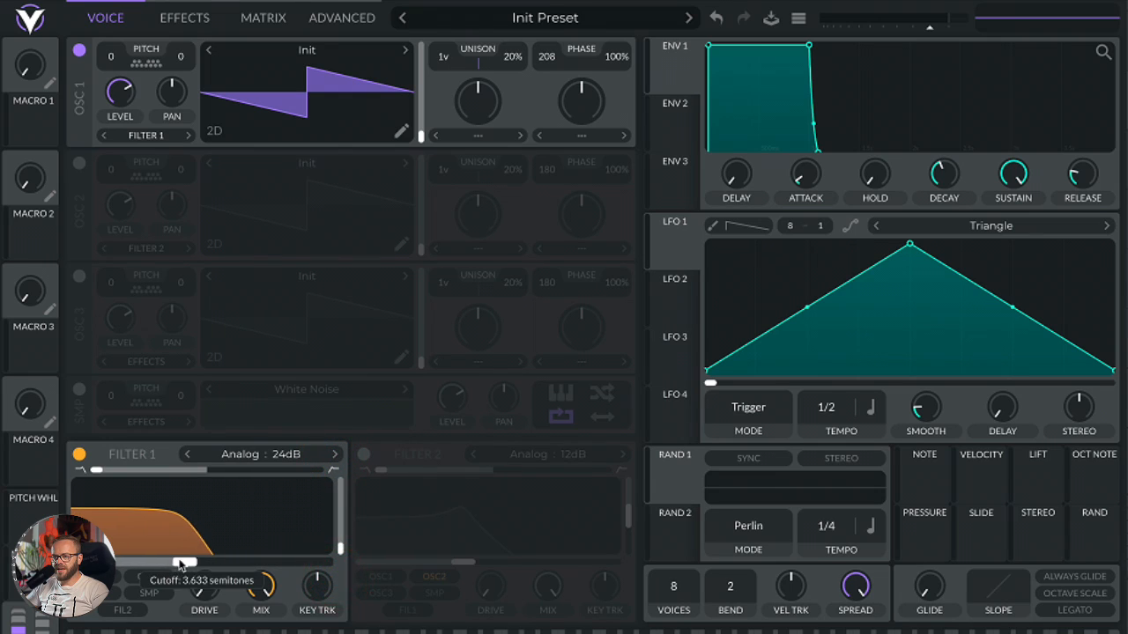
Modulate the Filter 1 cutoff with Env 2, and give Env 2 a shorter decay and zero sustain
click(684, 138)
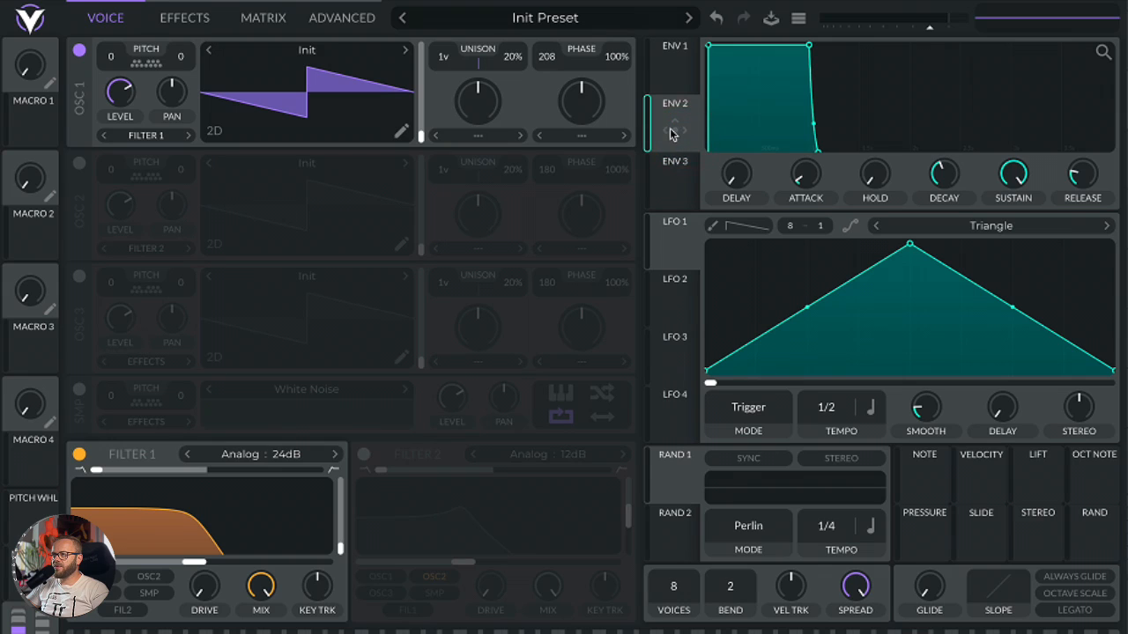
drag(675, 130, 197, 555)
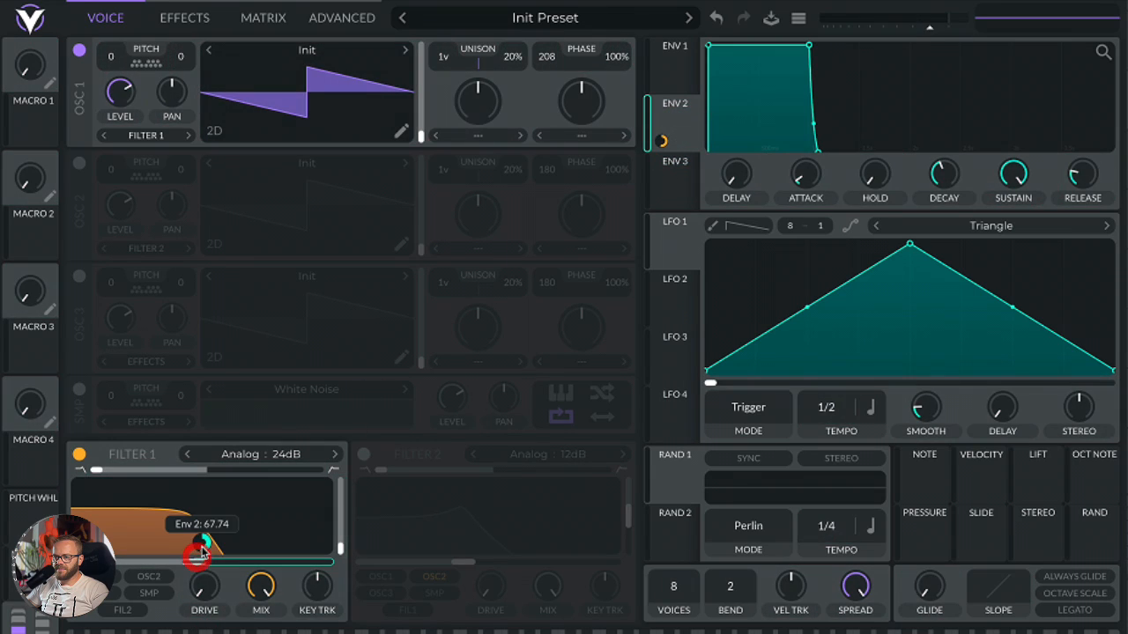
click(201, 544)
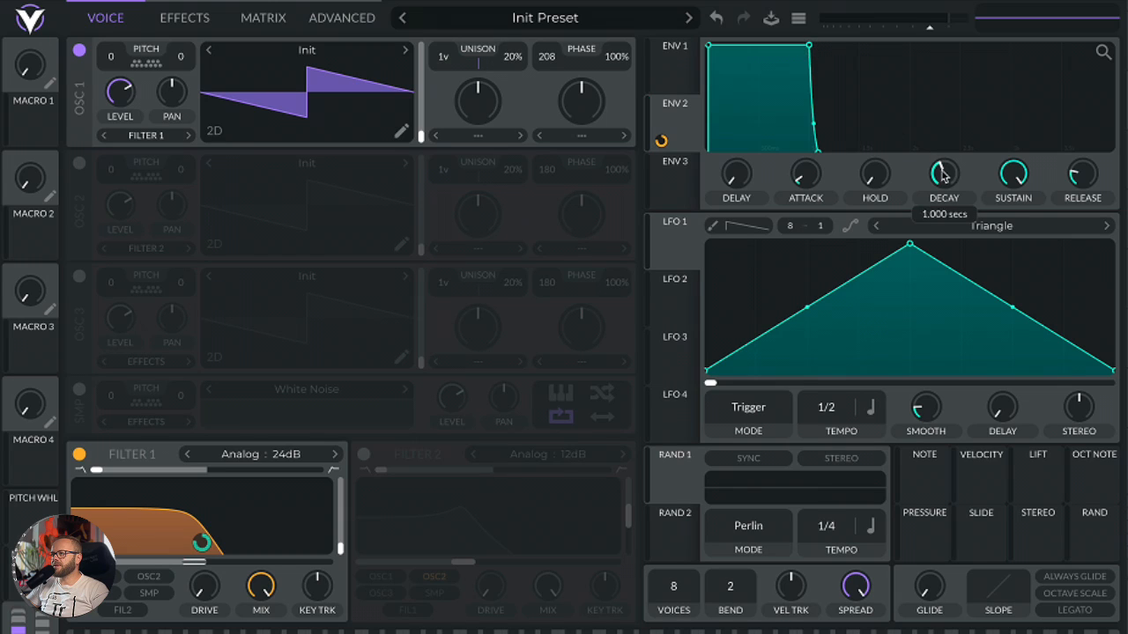
drag(942, 173, 952, 180)
drag(1007, 212, 1013, 244)
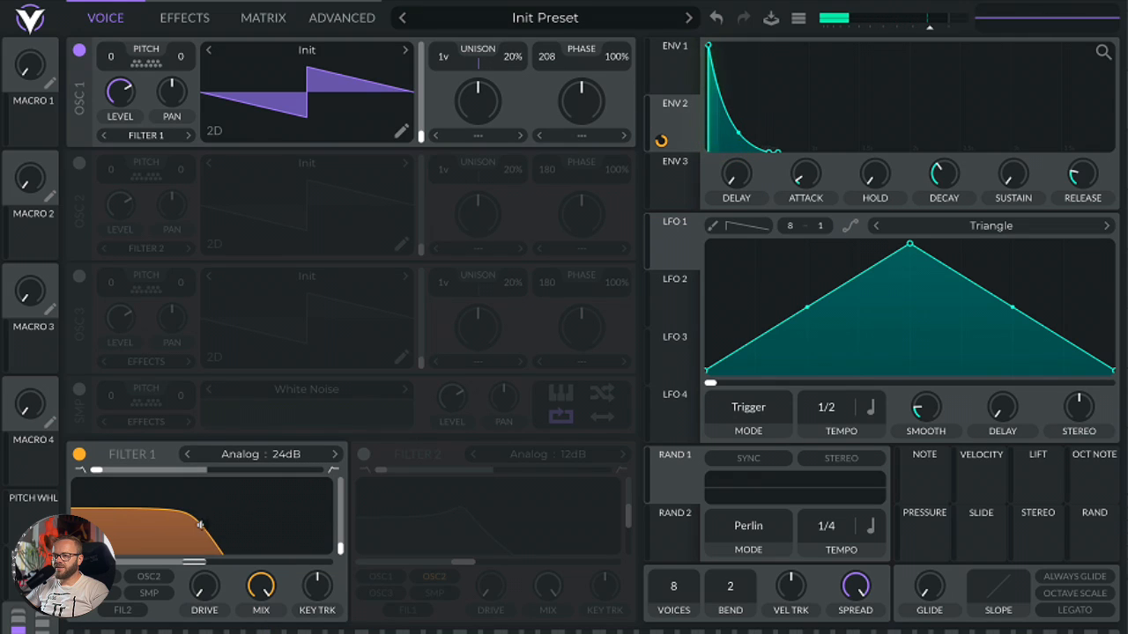
Lower the Filter 1 cutoff while playing the bass pattern
drag(201, 562, 128, 562)
key(space)
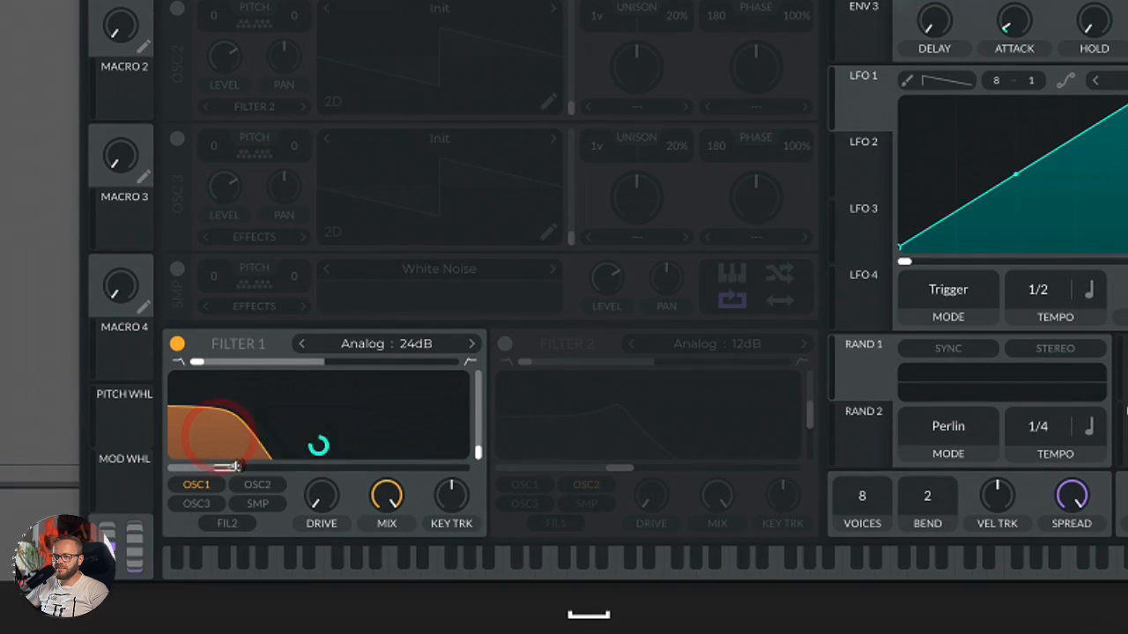
drag(234, 467, 223, 468)
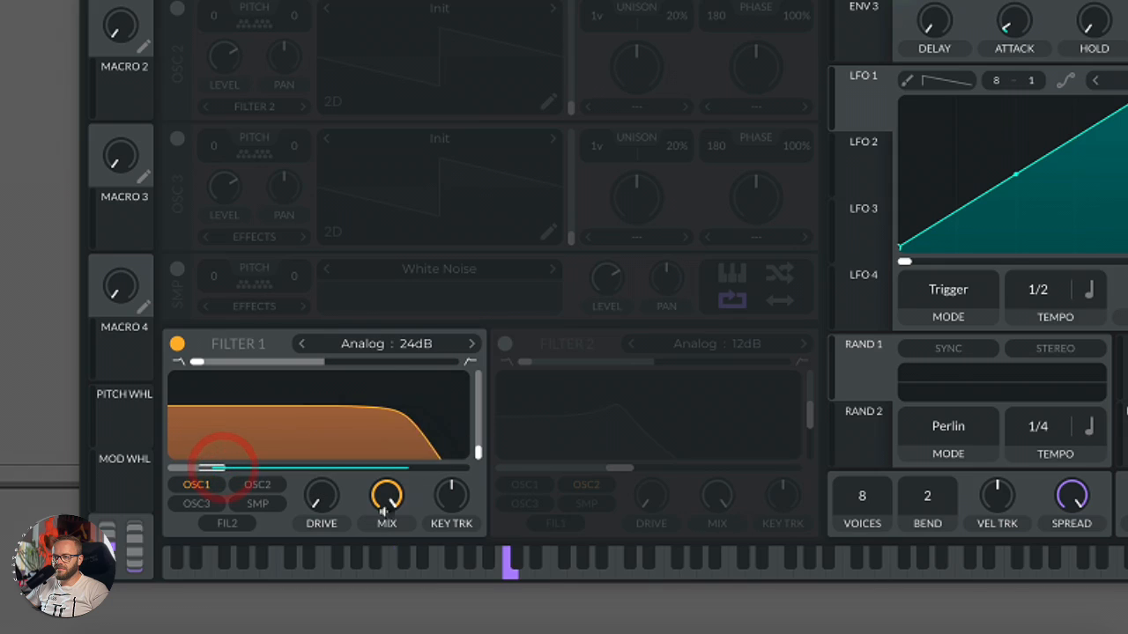
click(477, 488)
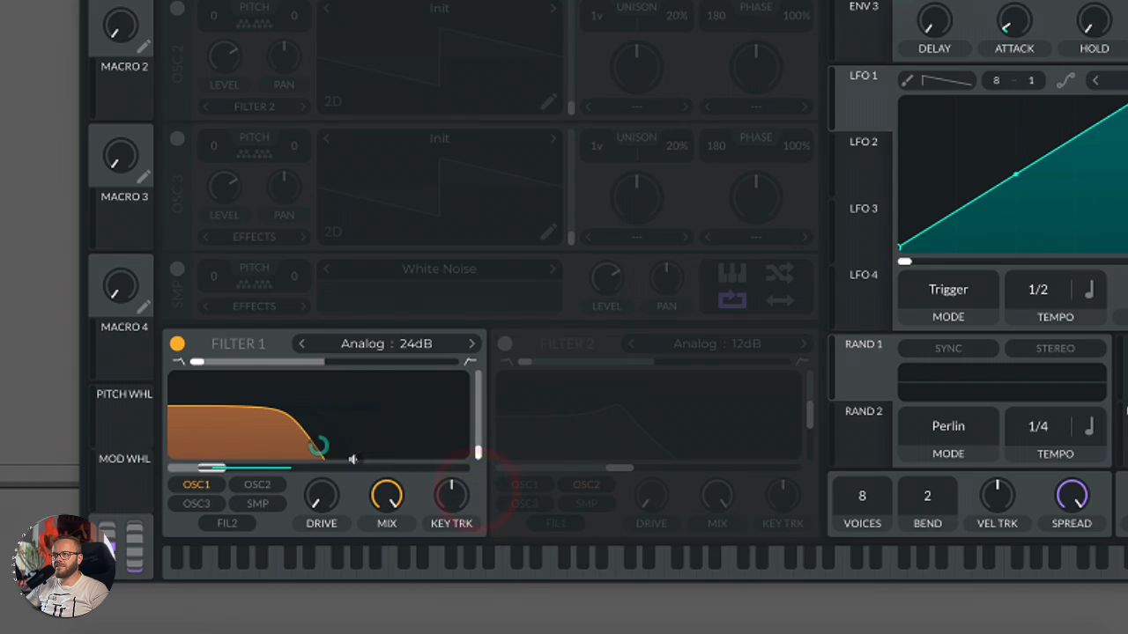
Fine-tune the amount of Env 2 modulation on the Filter 1 cutoff, checking it with playback
key(space)
drag(226, 463, 319, 460)
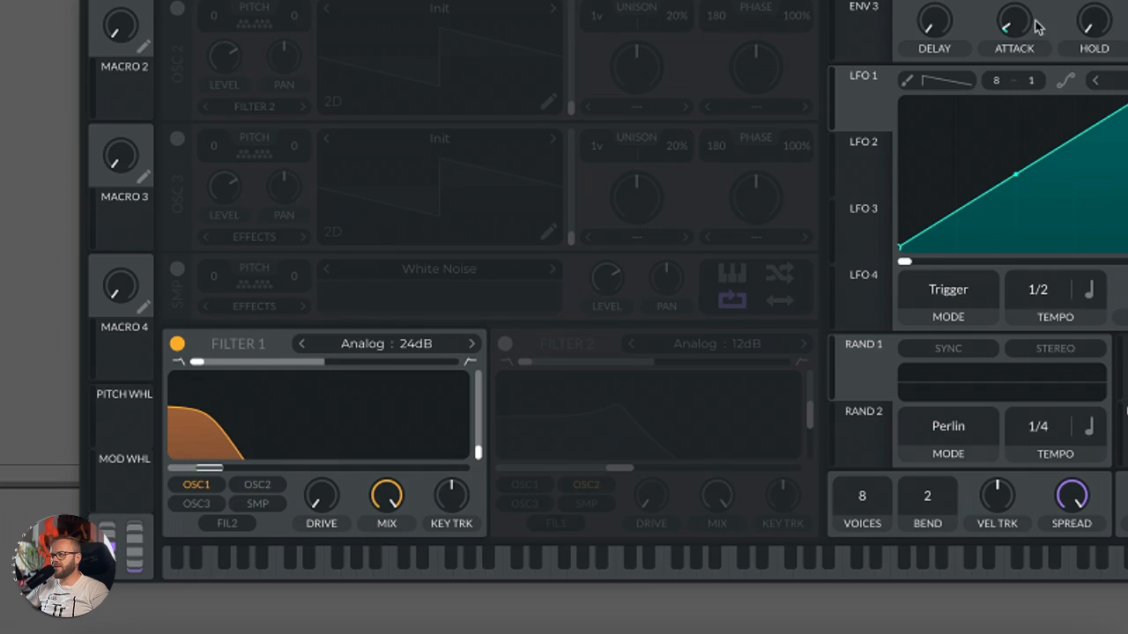
key(space)
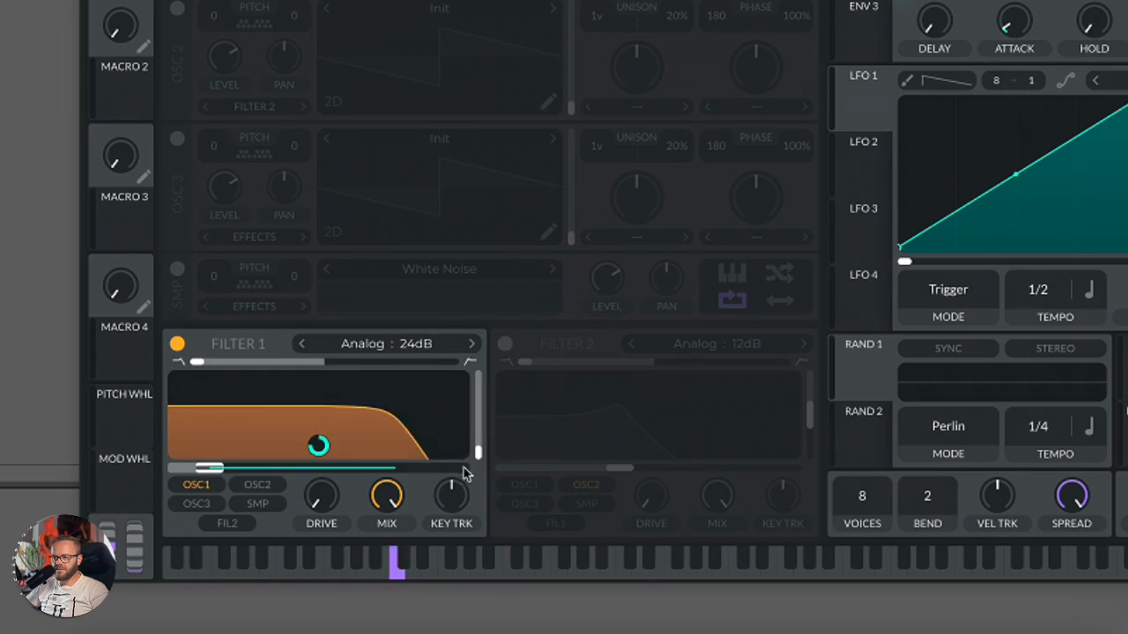
key(space)
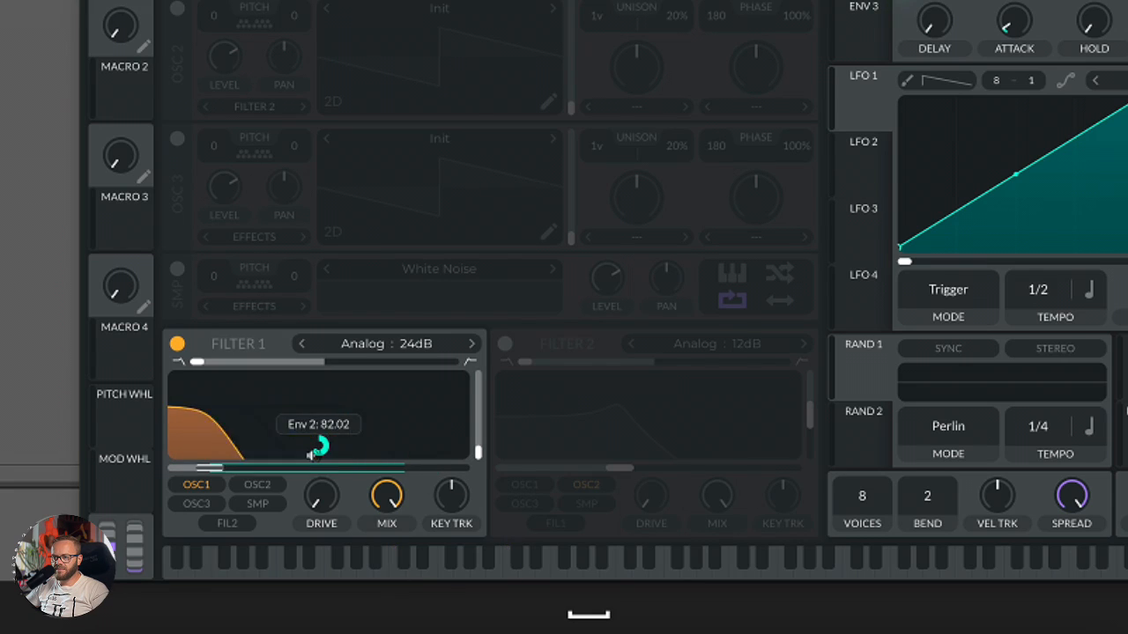
drag(310, 454, 318, 448)
Raise the Filter 1 drive slightly while playing the bass pattern
key(super+Tab)
key(space)
drag(329, 489, 316, 496)
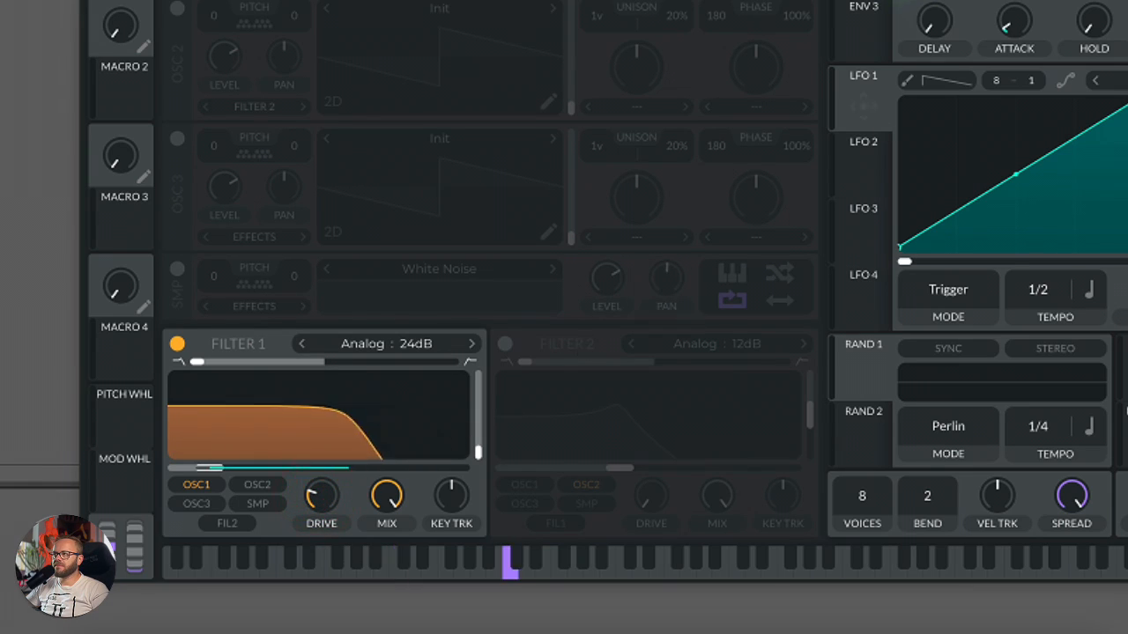
key(space)
key(space)
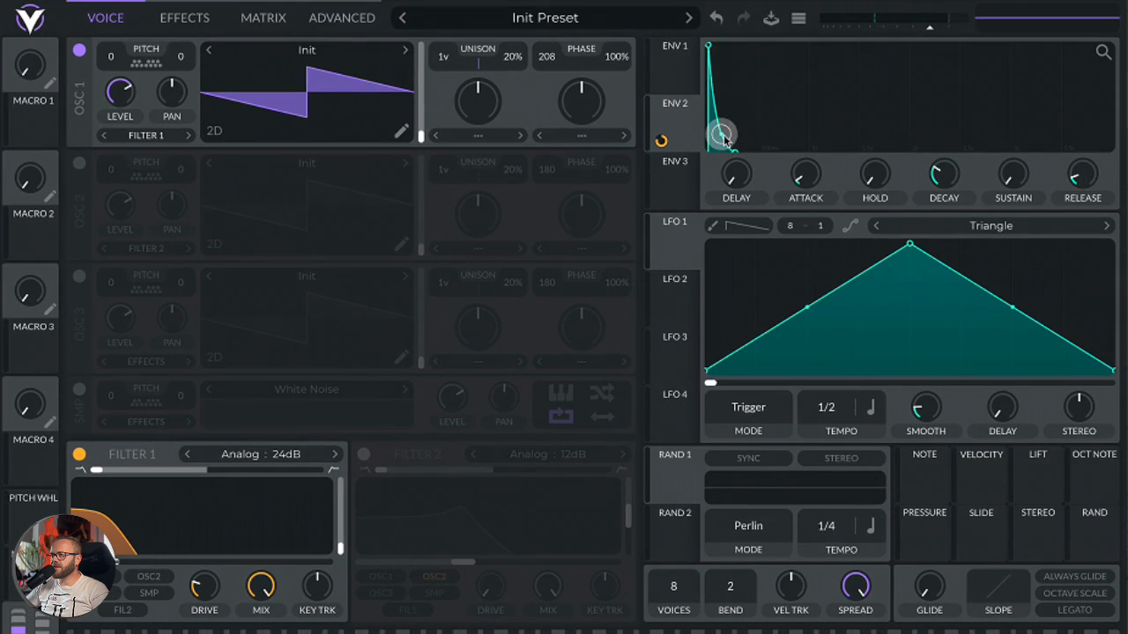
Tighten Env 2's decay curve and adjust its release, and shorten Env 1's decay with a lower sustain
mouse_move(721, 141)
mouse_down()
mouse_move(742, 155)
mouse_move(728, 142)
mouse_move(739, 117)
mouse_move(722, 157)
mouse_up()
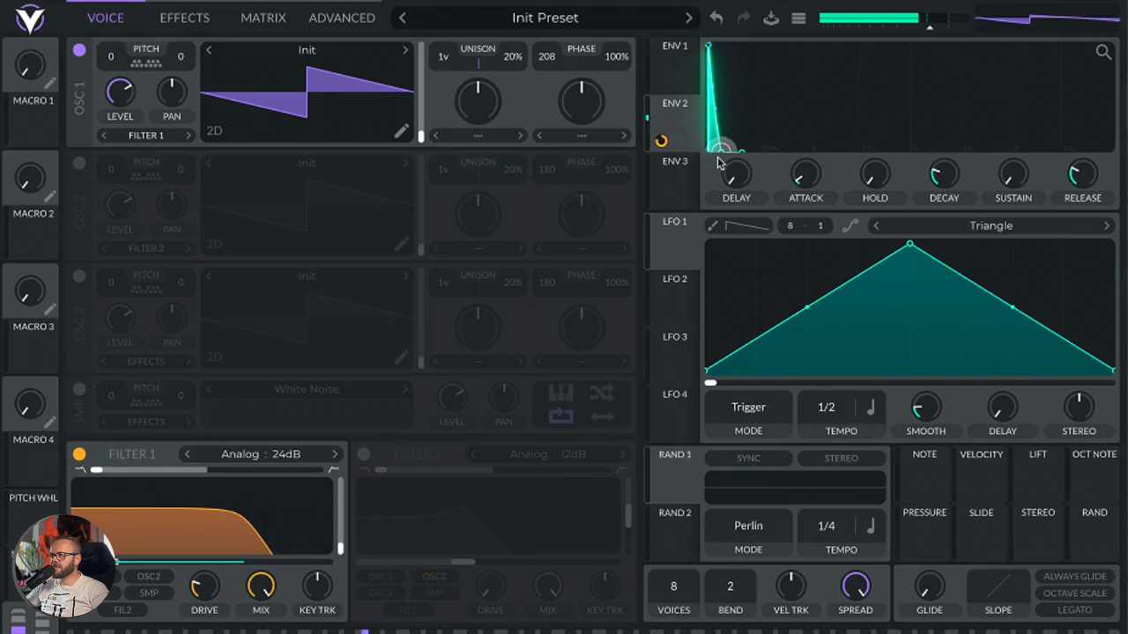
drag(728, 150, 738, 152)
drag(725, 110, 717, 123)
click(686, 63)
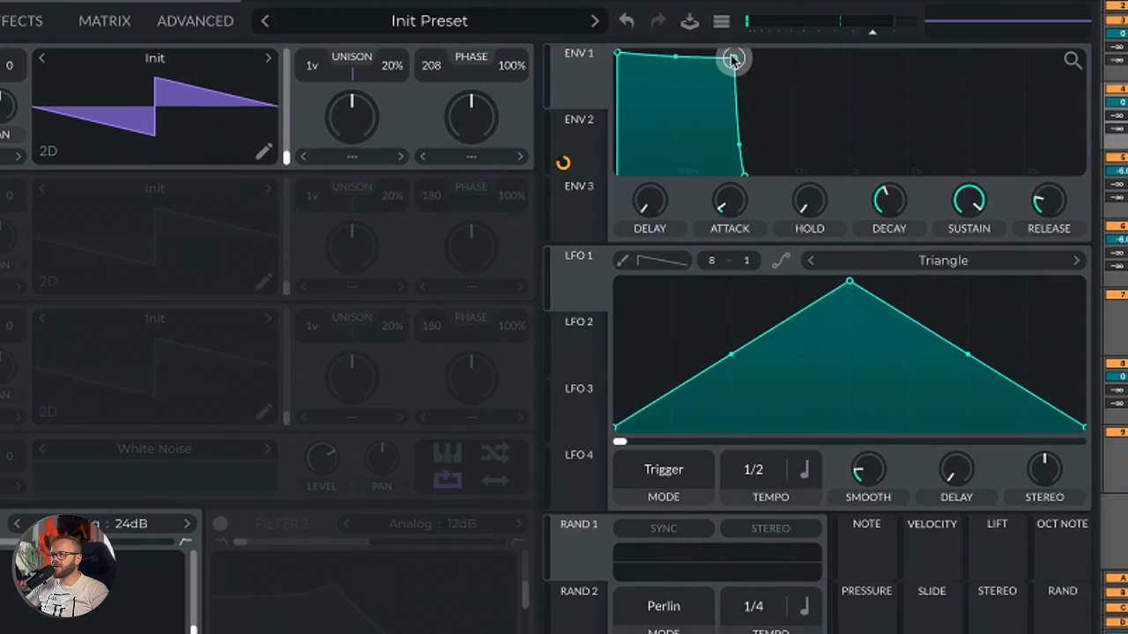
drag(776, 55, 691, 103)
Reshape Env 2 with a slightly raised sustain, and set its modulation of the Filter 1 cutoff to about 103
click(589, 136)
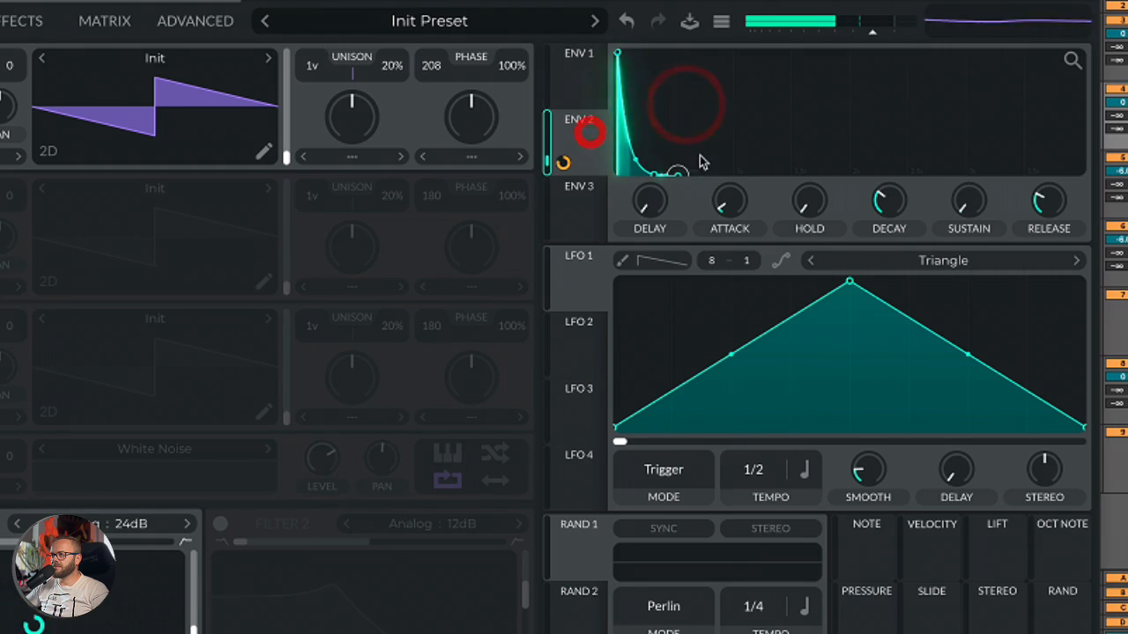
mouse_move(657, 180)
mouse_down()
mouse_move(668, 176)
mouse_move(662, 187)
mouse_up()
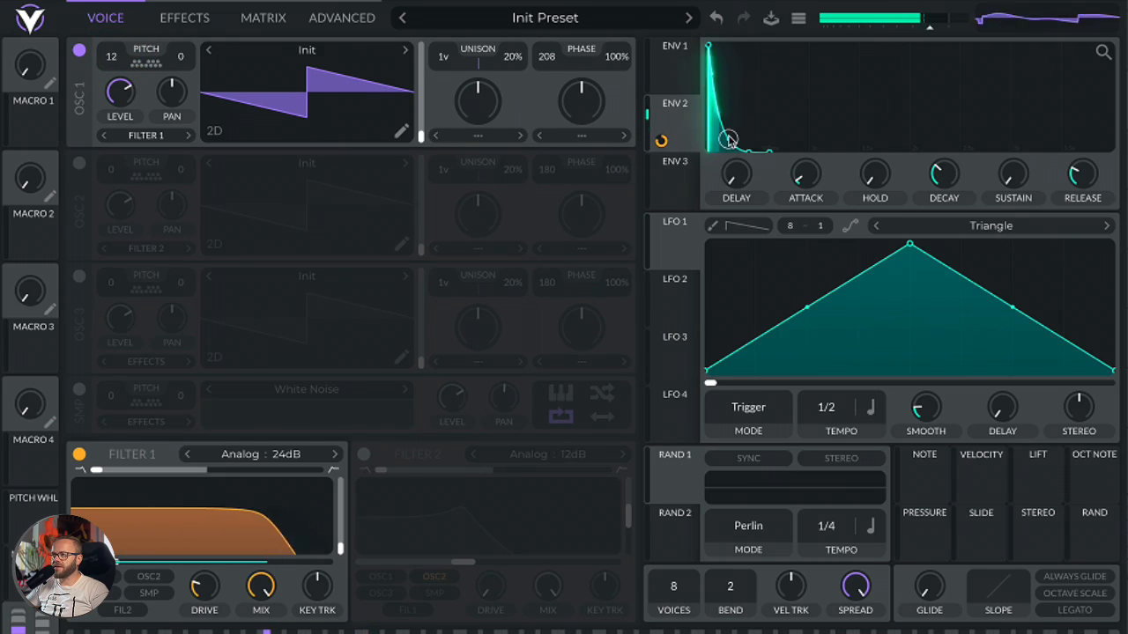
mouse_move(726, 139)
mouse_down()
mouse_move(749, 150)
mouse_move(726, 128)
mouse_move(738, 131)
mouse_up()
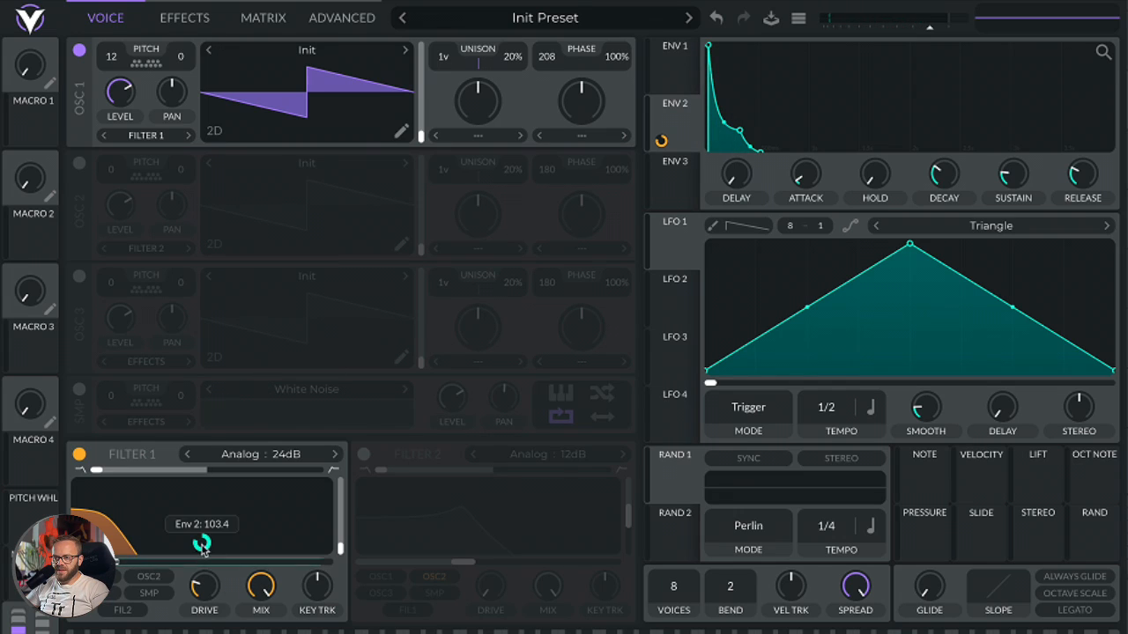
drag(202, 545, 203, 546)
Load the factory Basic Shapes wavetable into oscillator 1 and move its frame position to the saw shape
click(302, 52)
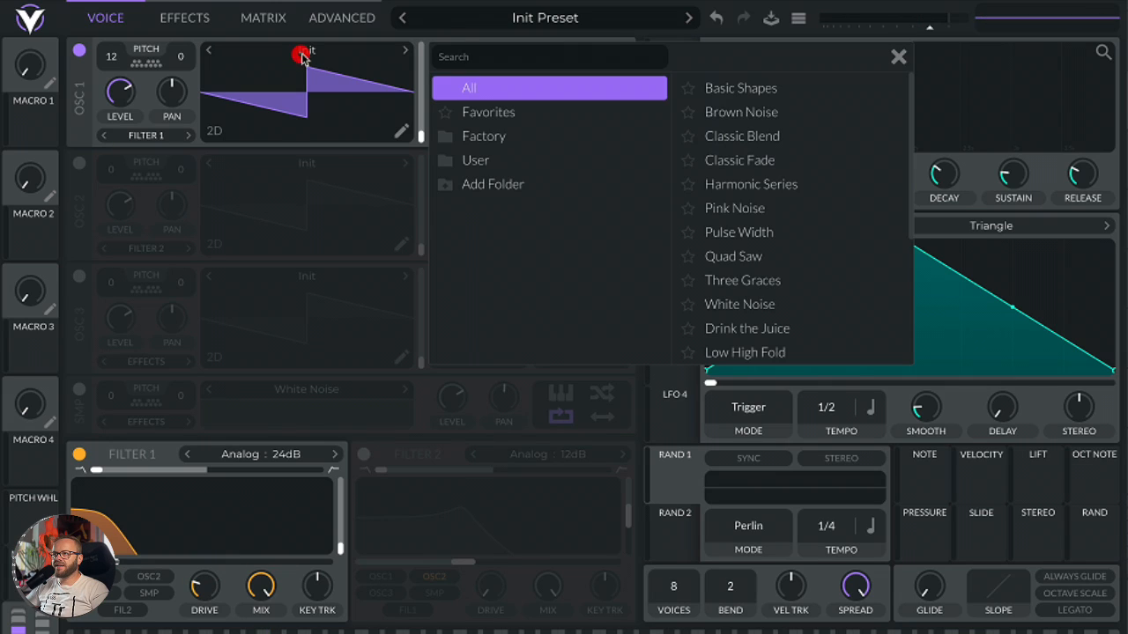
click(502, 161)
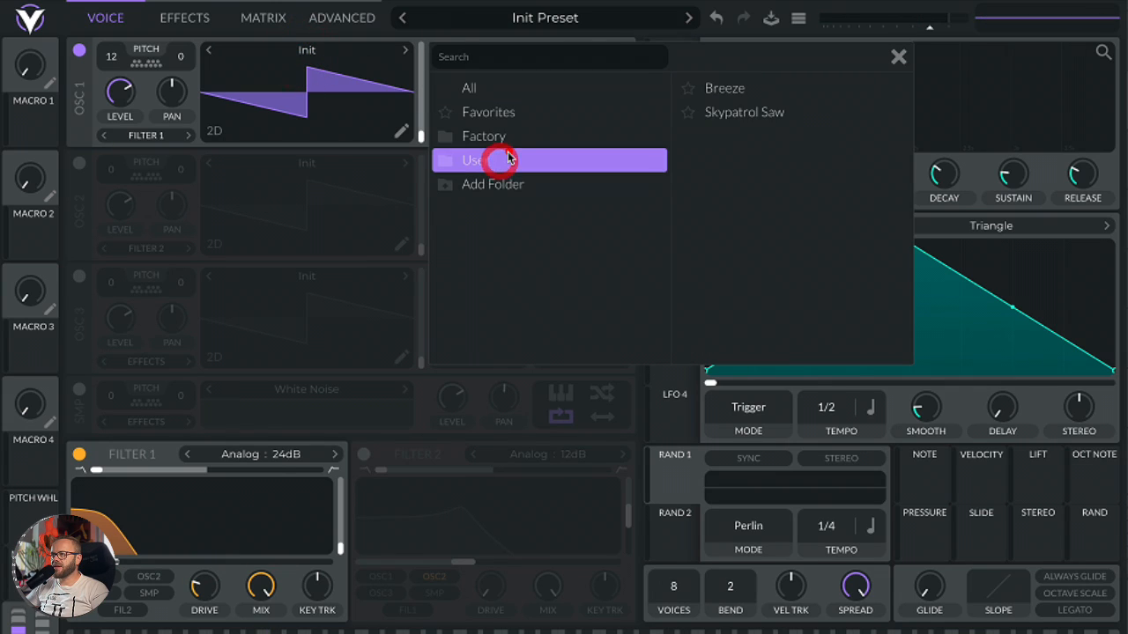
click(509, 142)
click(745, 89)
drag(423, 132, 421, 88)
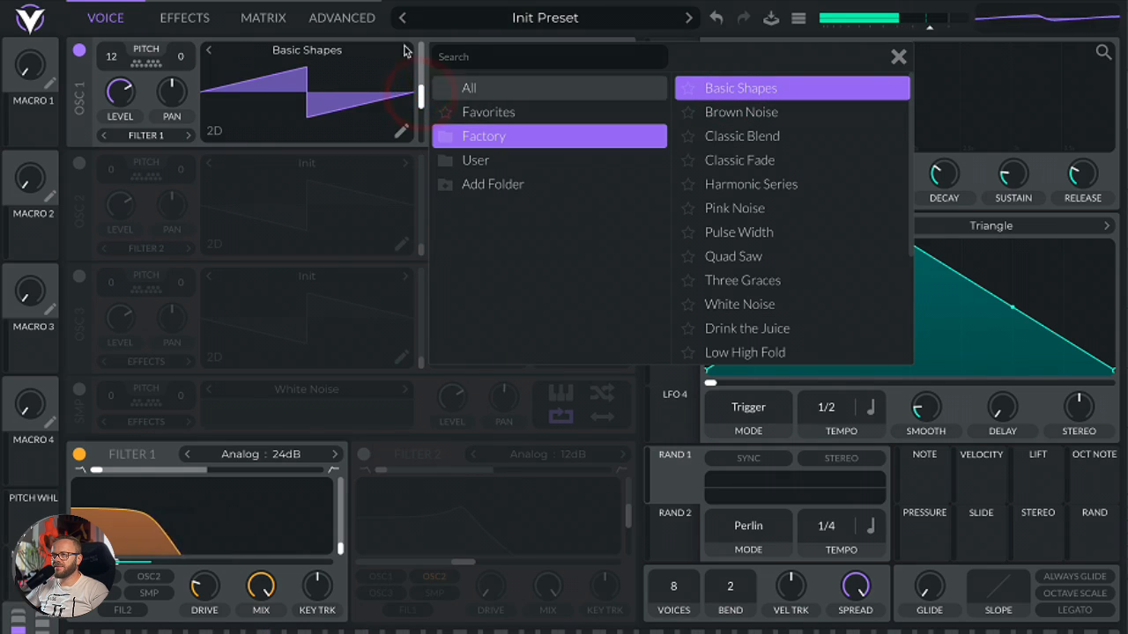
click(896, 55)
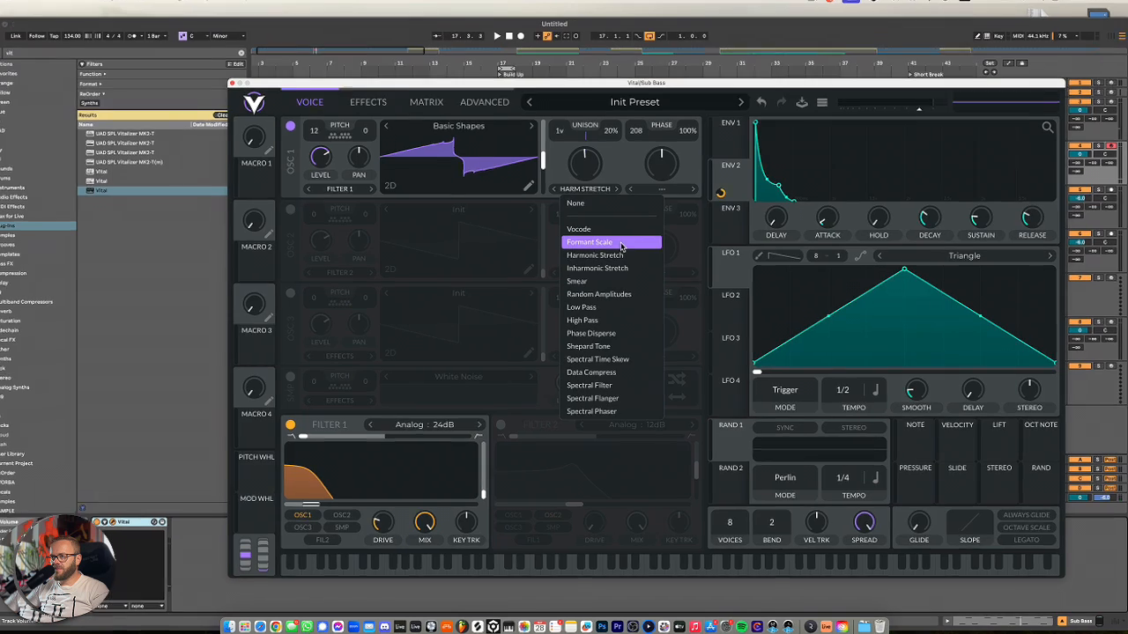
Set oscillator 1's spectral morph to Formant Scale at about 47% and modulate it with LFO 2
click(597, 245)
mouse_move(498, 130)
mouse_down()
mouse_move(500, 119)
mouse_move(497, 145)
mouse_move(487, 112)
mouse_up()
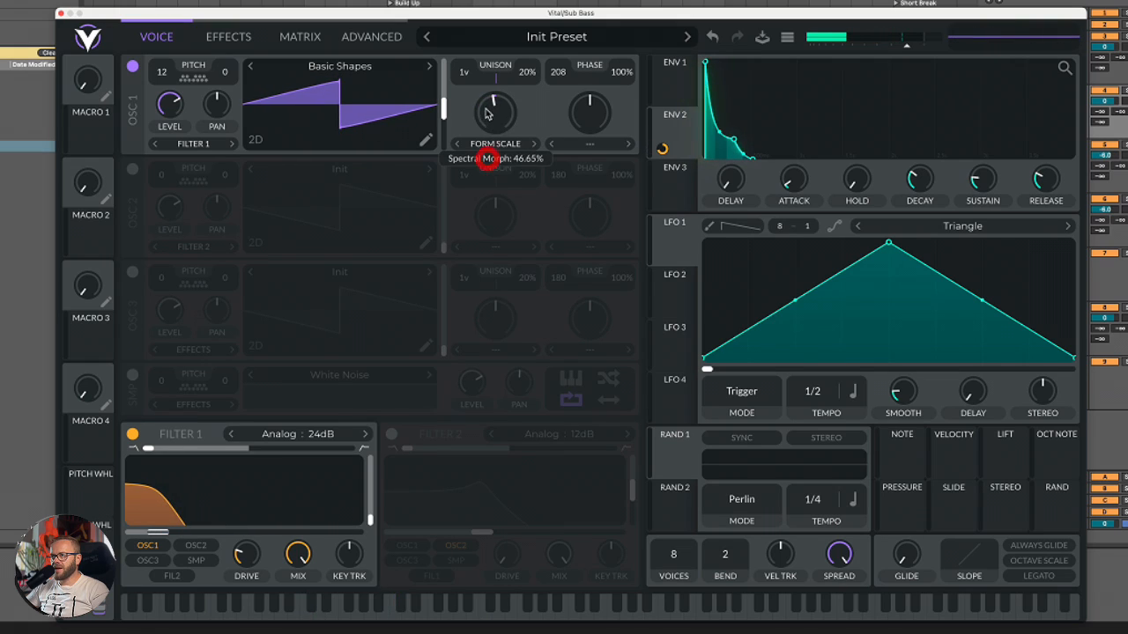
click(673, 295)
drag(654, 276, 498, 124)
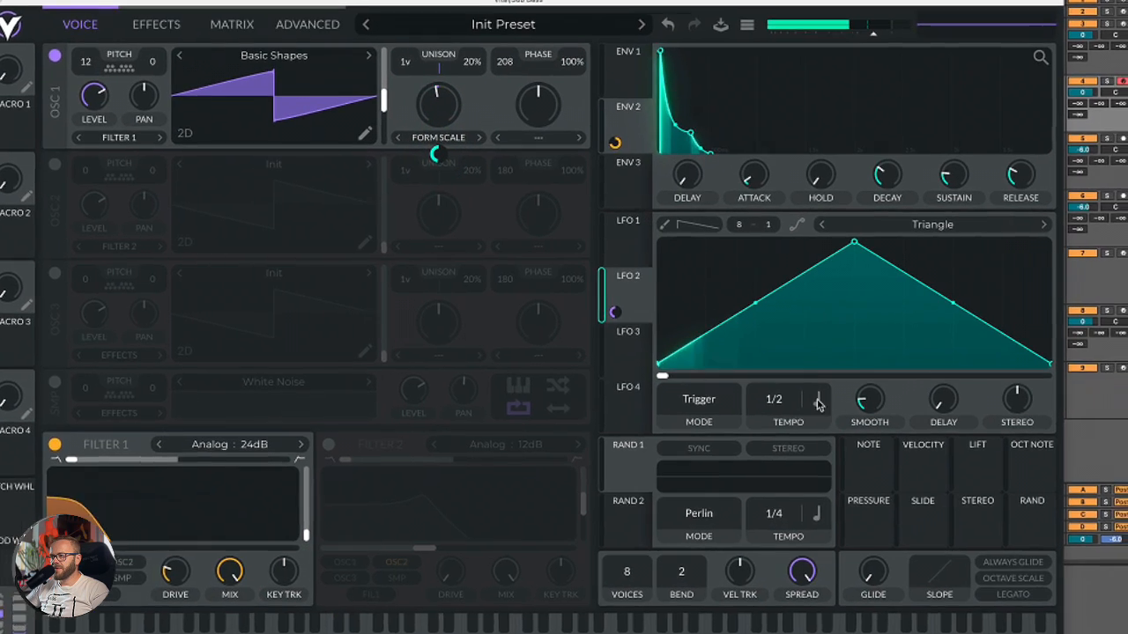
Switch LFO 2 to Sync mode and set its tempo to 4/1
click(711, 406)
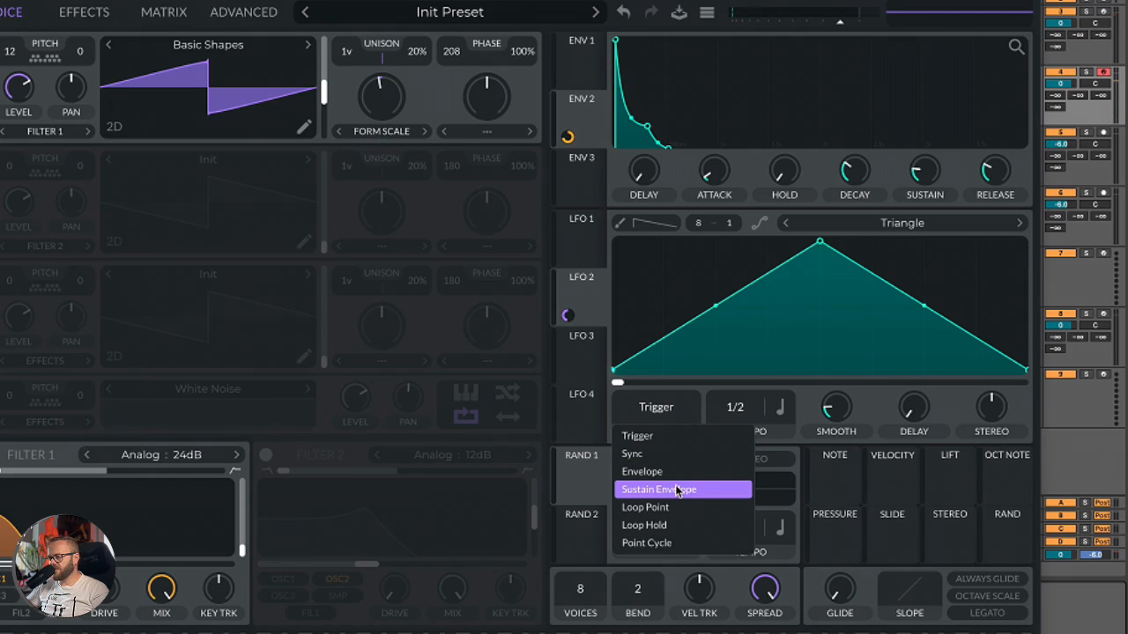
click(676, 454)
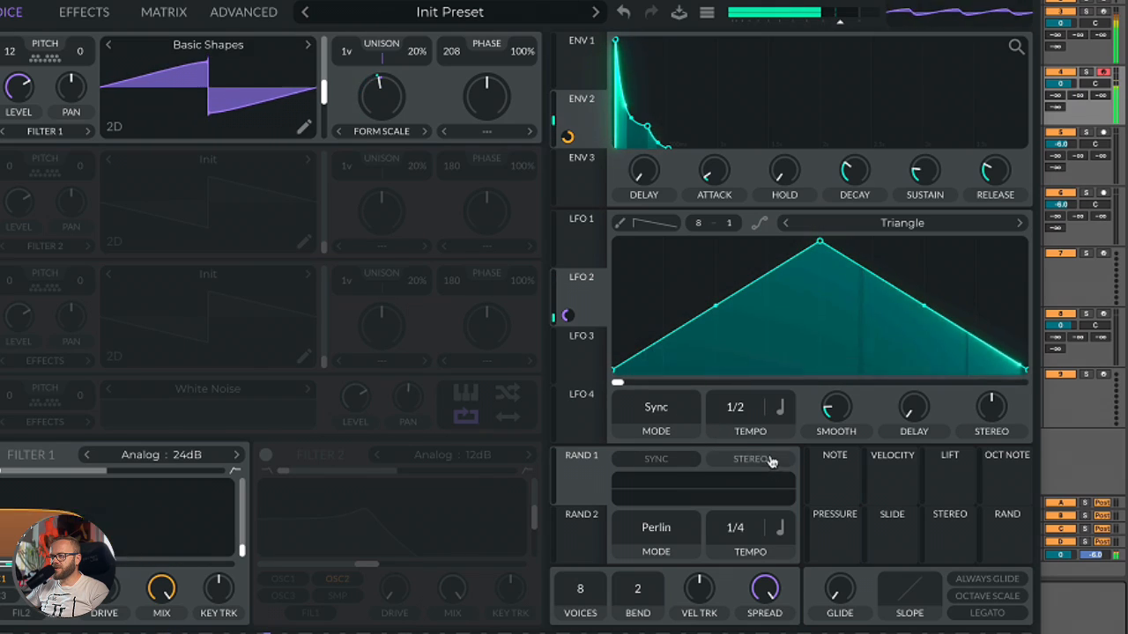
drag(740, 409, 739, 421)
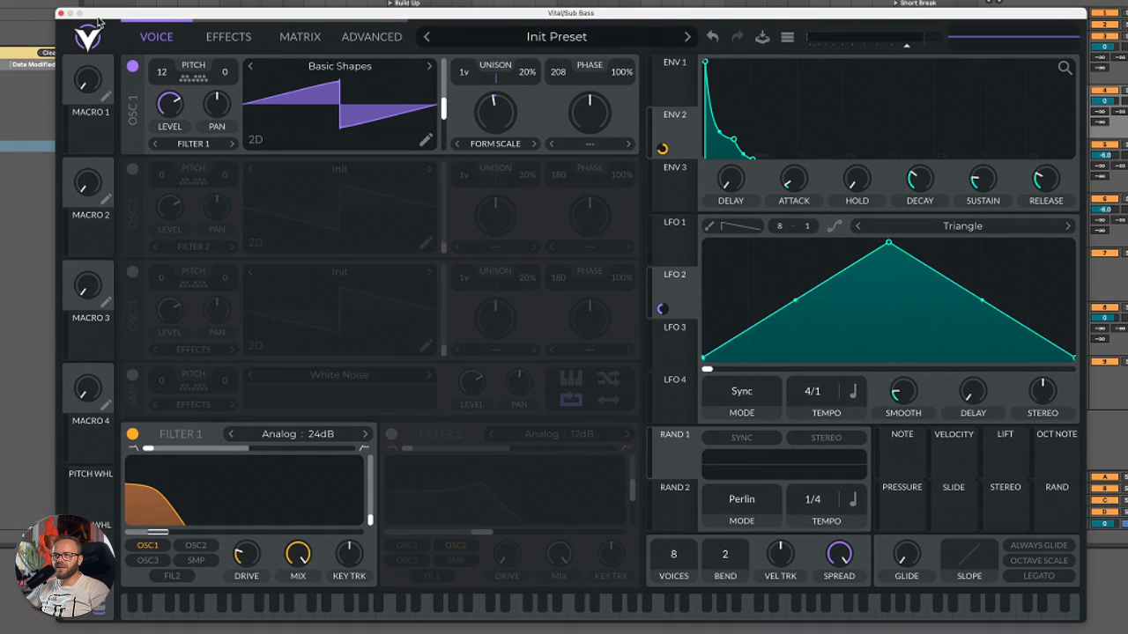
Extend the Sub Bass clip, the arrangement loop and the Kick clip to four bars starting at bar 17, and play them
drag(100, 14, 124, 241)
drag(404, 87, 459, 92)
drag(410, 4, 473, 5)
drag(408, 42, 458, 41)
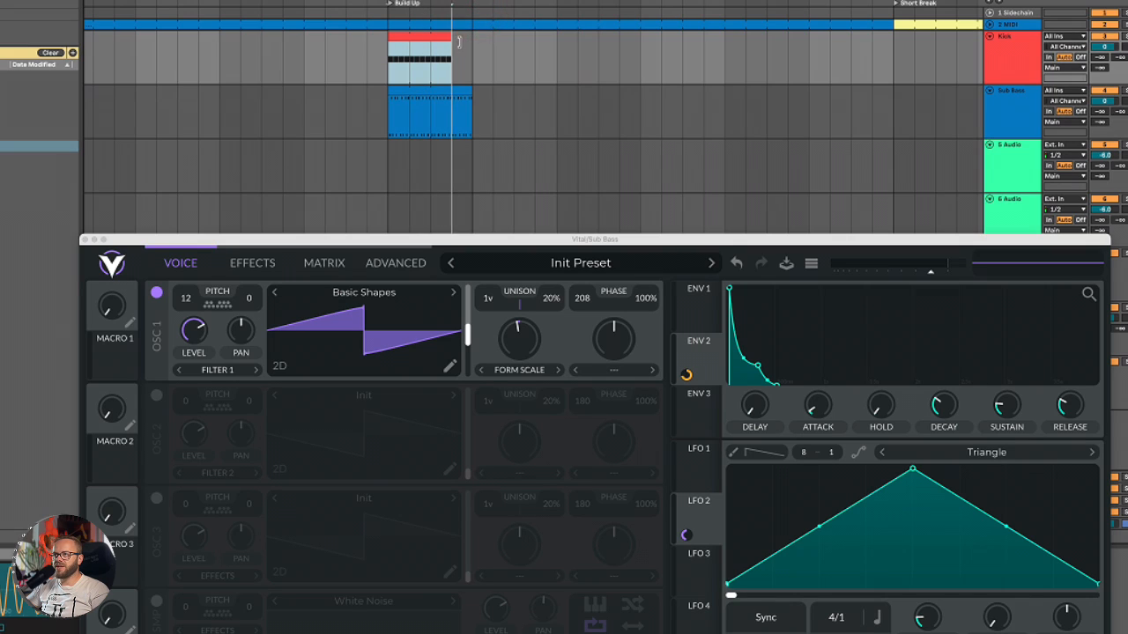
key(space)
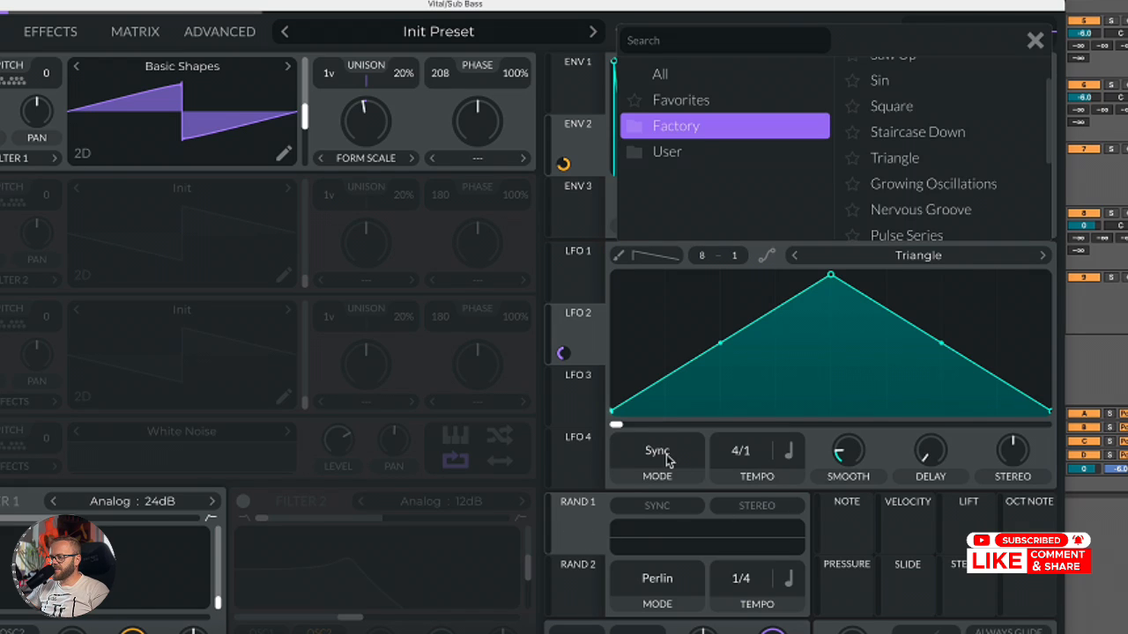
Modulate LFO 2's tempo with Random 1 in Vital, set Random 1's tempo to 2/1, and audition the movement
click(659, 454)
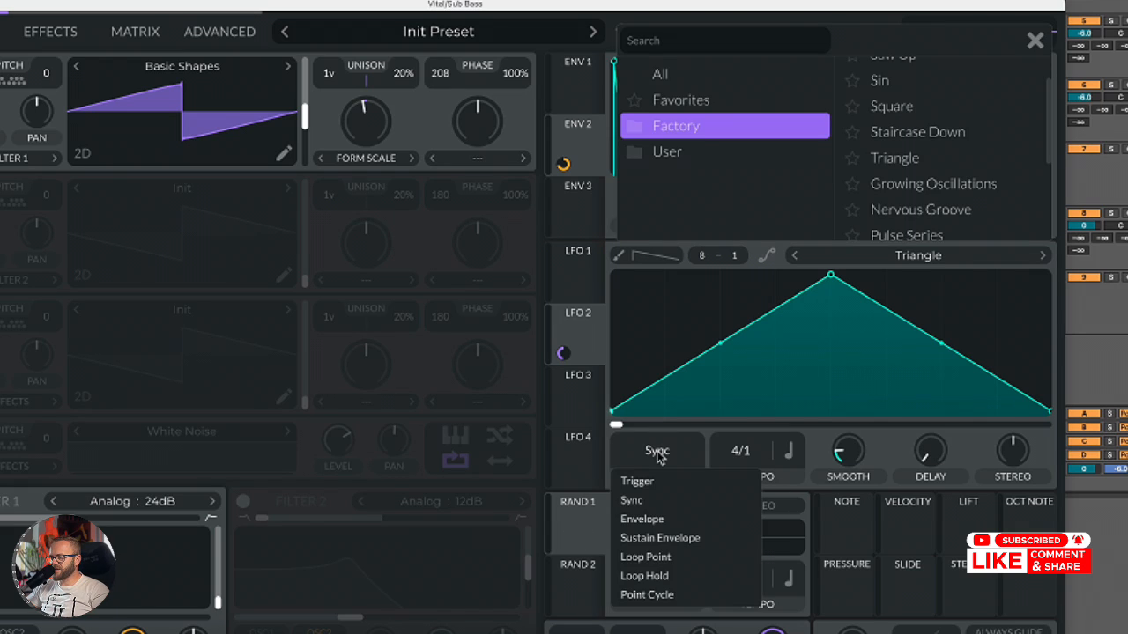
click(657, 454)
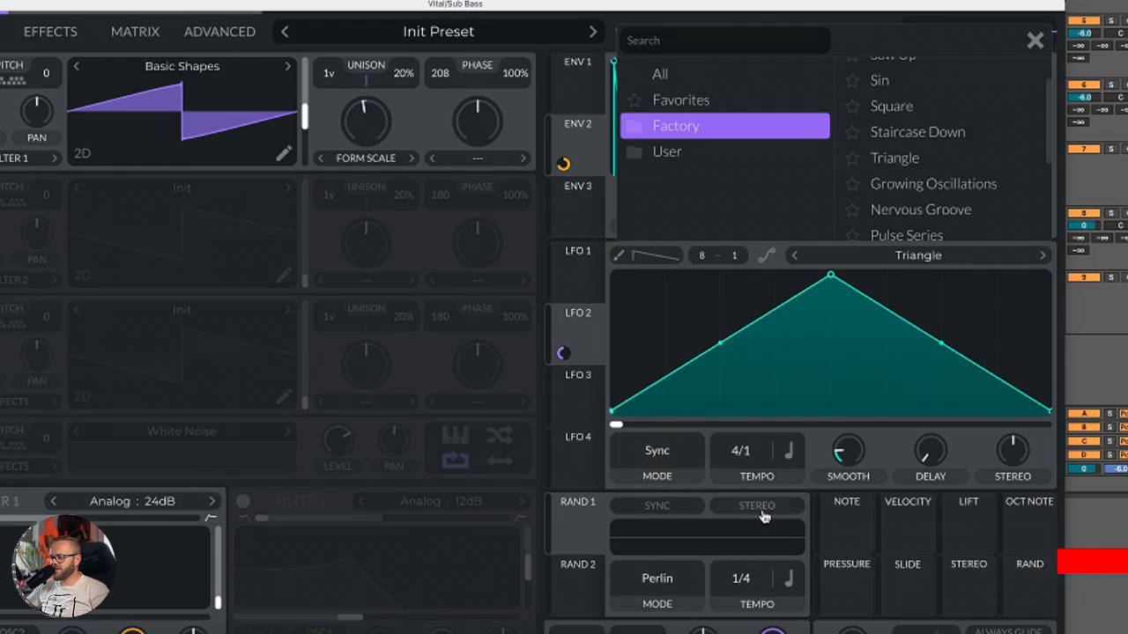
drag(574, 539, 745, 458)
key(space)
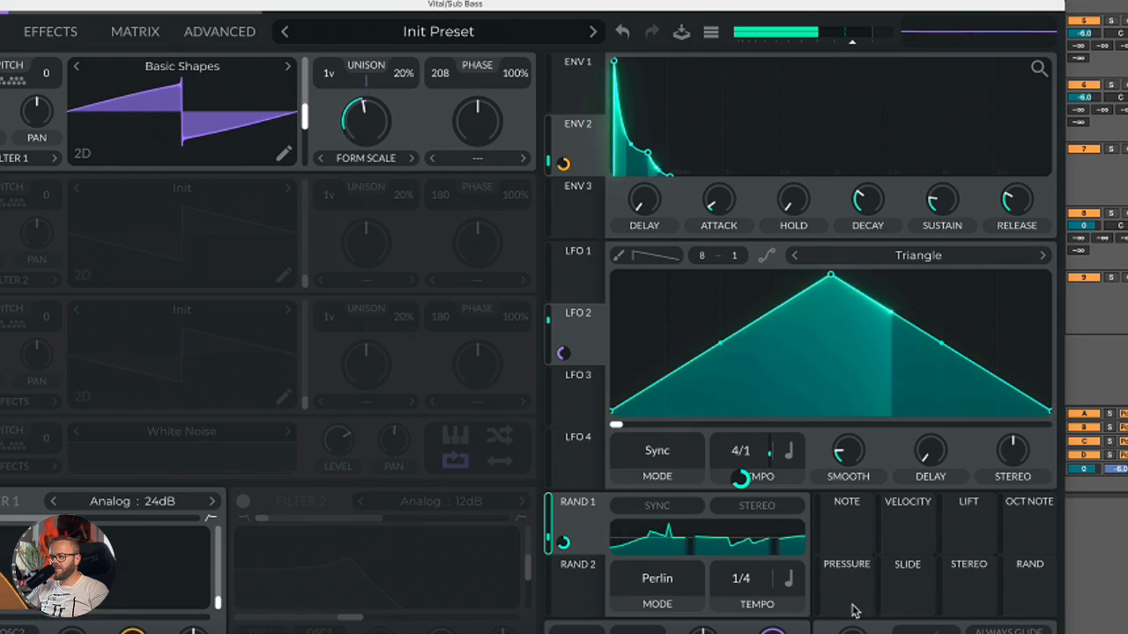
key(space)
drag(749, 582, 753, 624)
key(space)
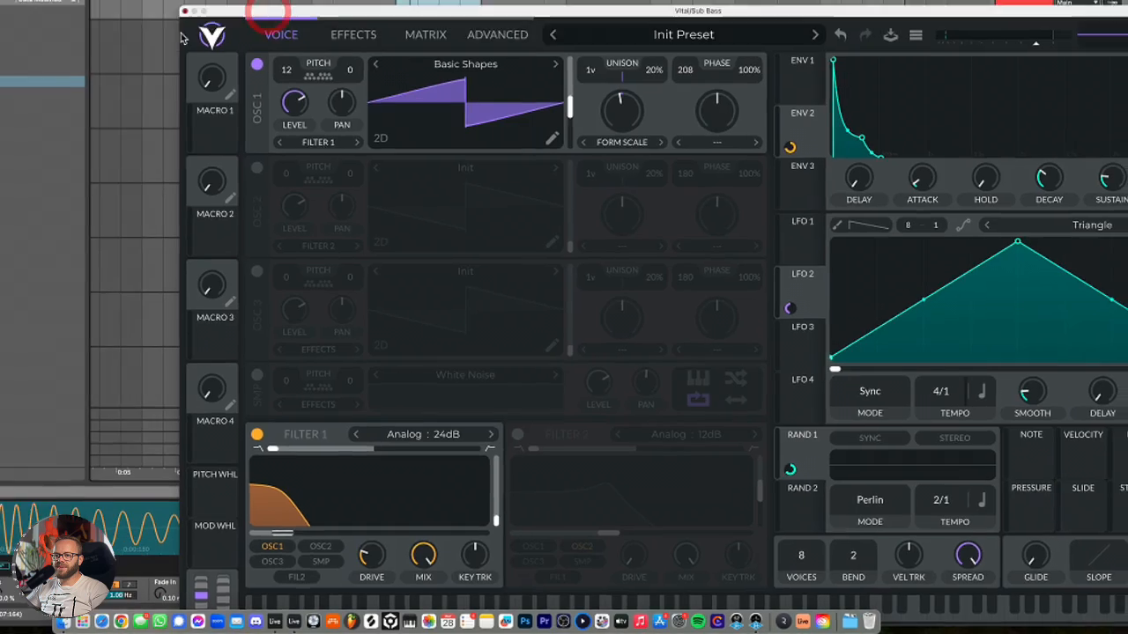
Close the synth window and add the Multiband Compression preset of Multiband Dynamics to the Sub Bass track
click(20, 33)
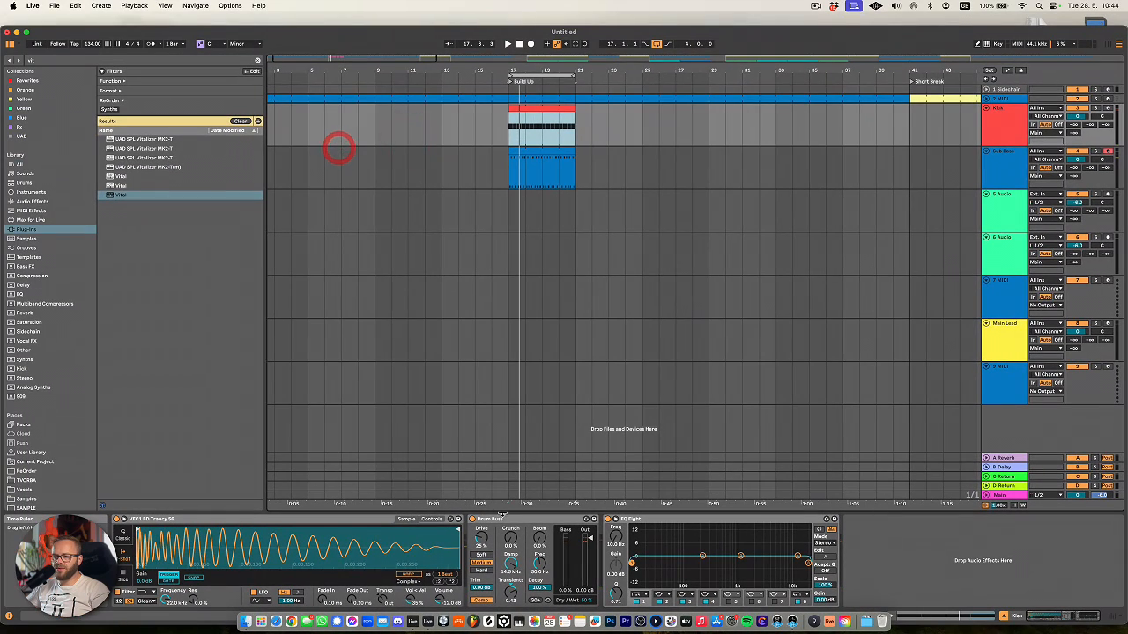
click(1018, 156)
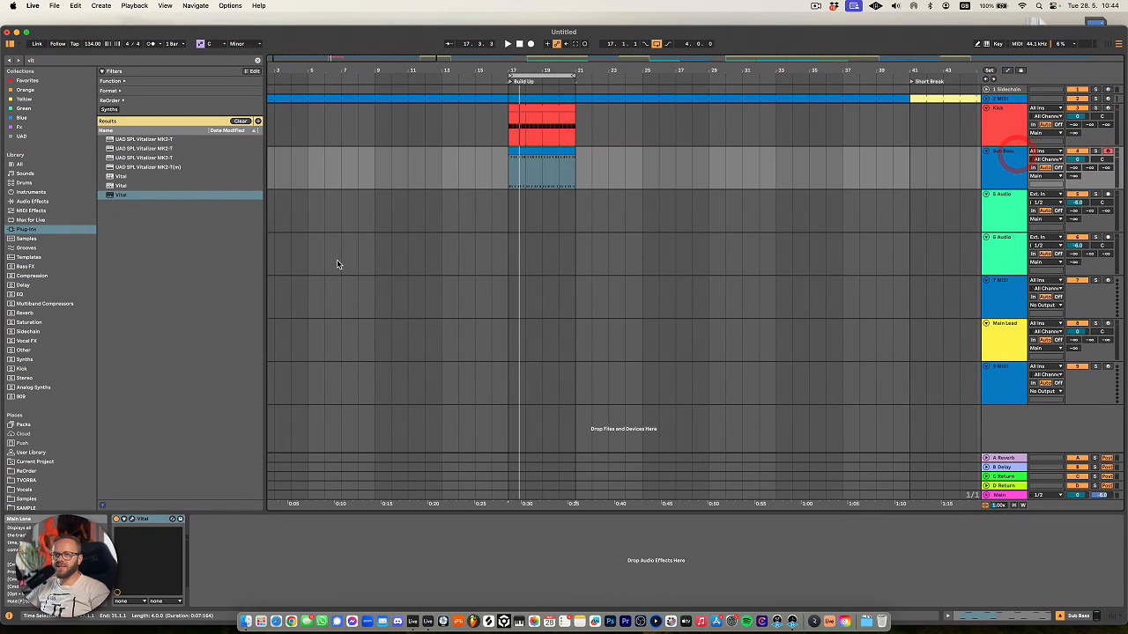
click(35, 201)
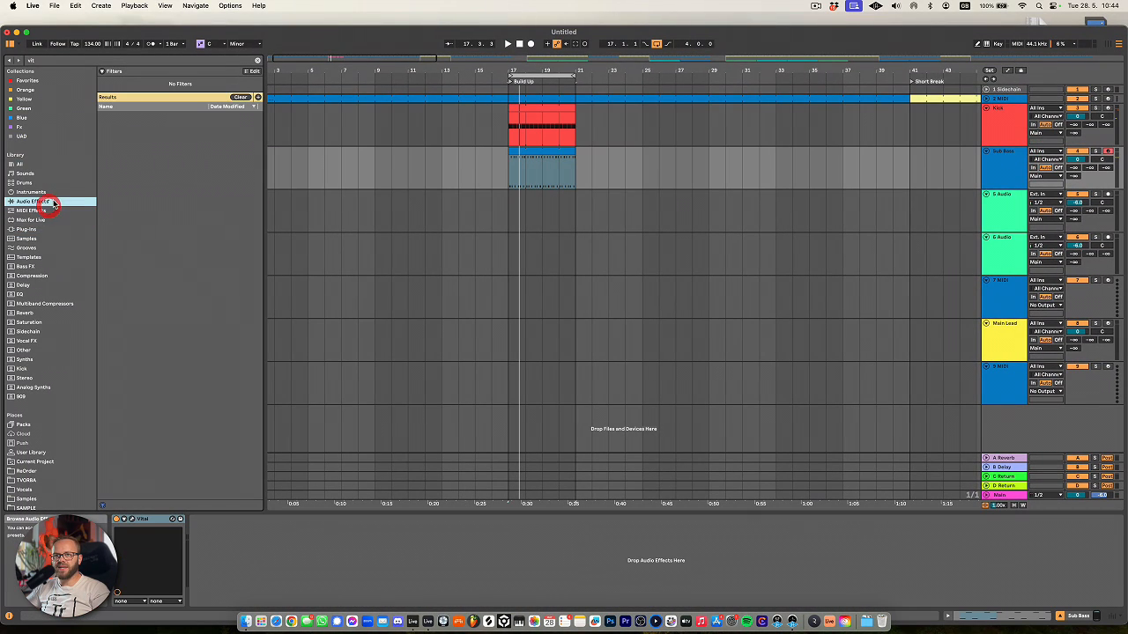
click(254, 68)
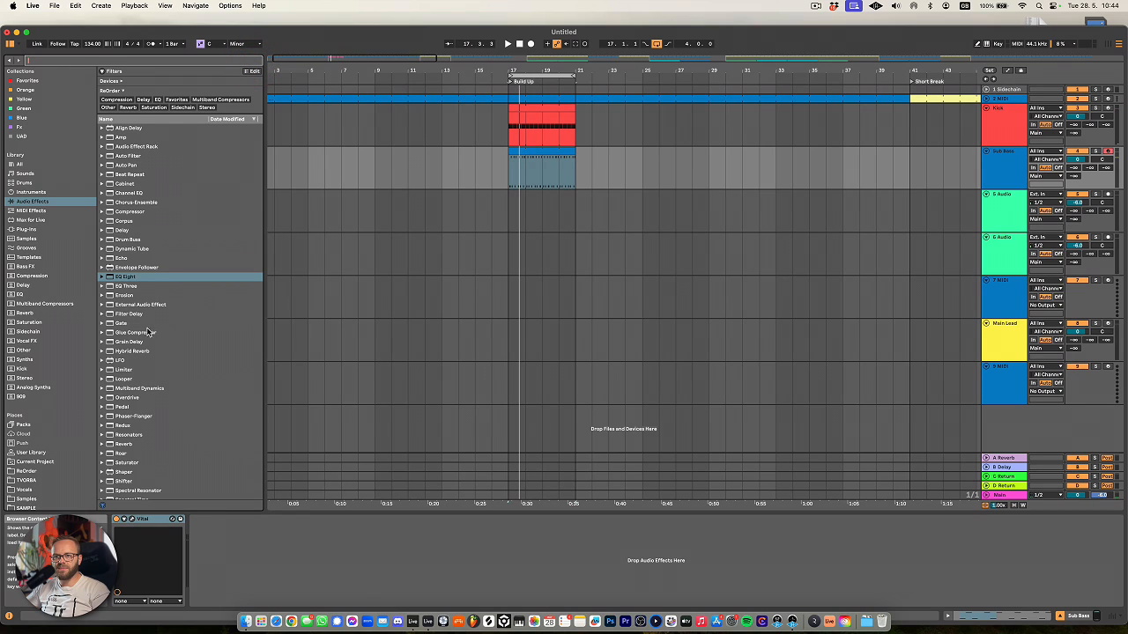
click(102, 388)
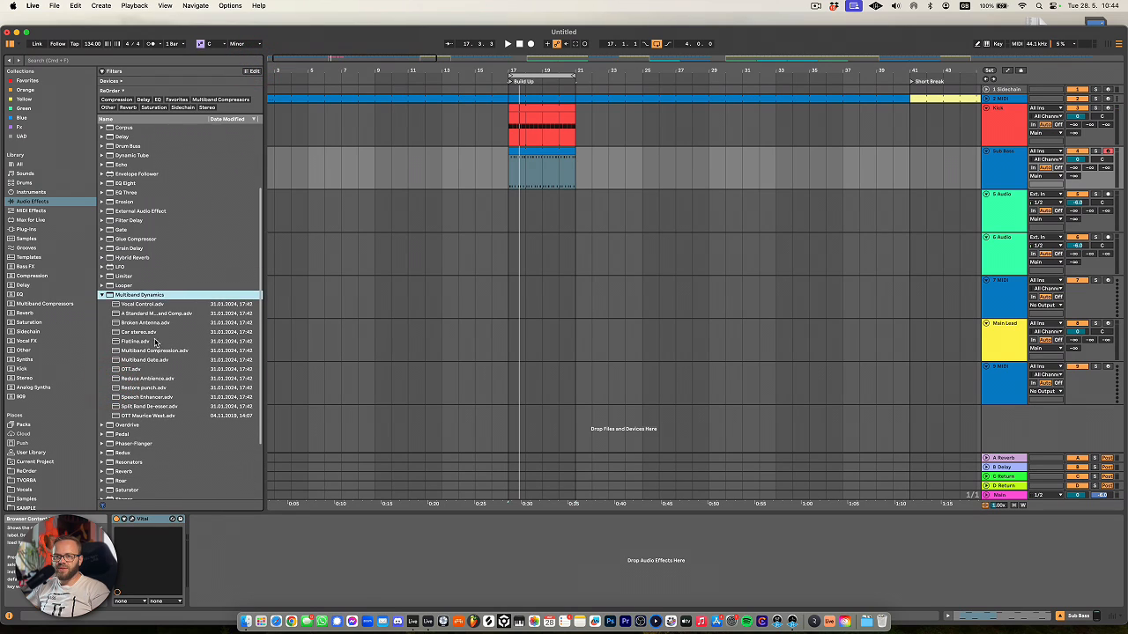
click(151, 351)
drag(275, 537, 275, 538)
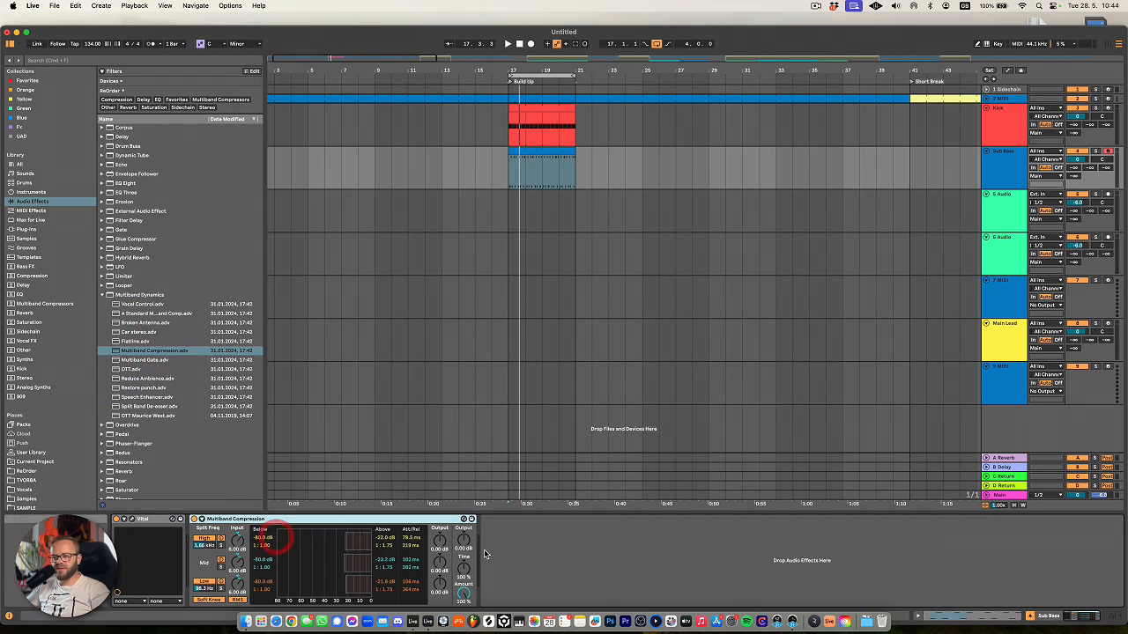
key(space)
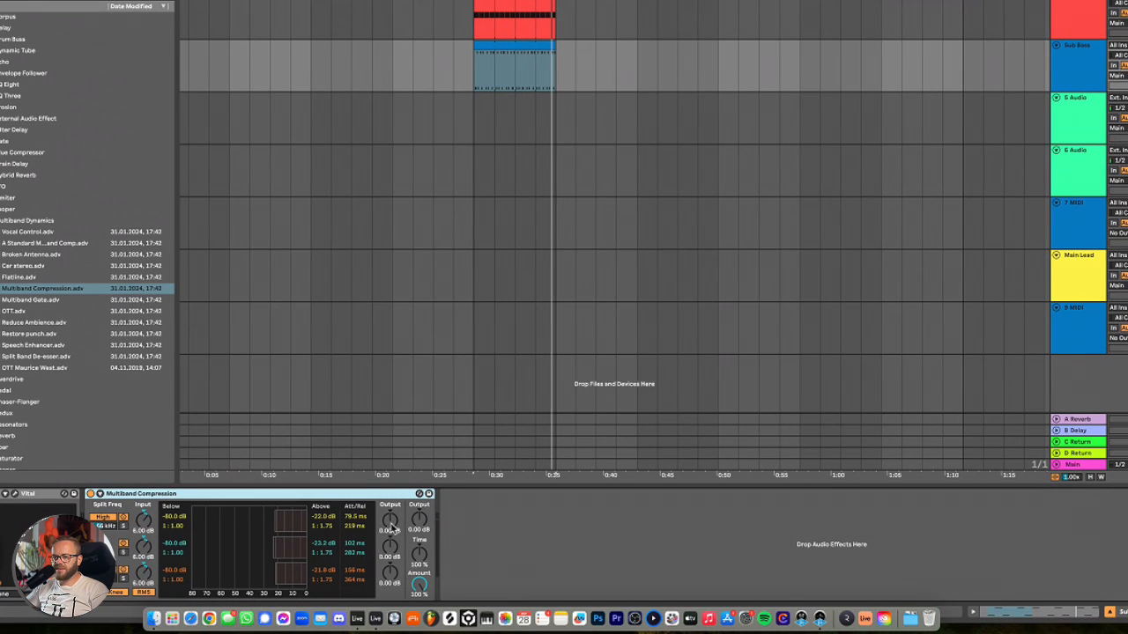
Set all three band outputs of the Sub Bass multiband compressor to 6 dB and its overall output to -6 dB
click(392, 527)
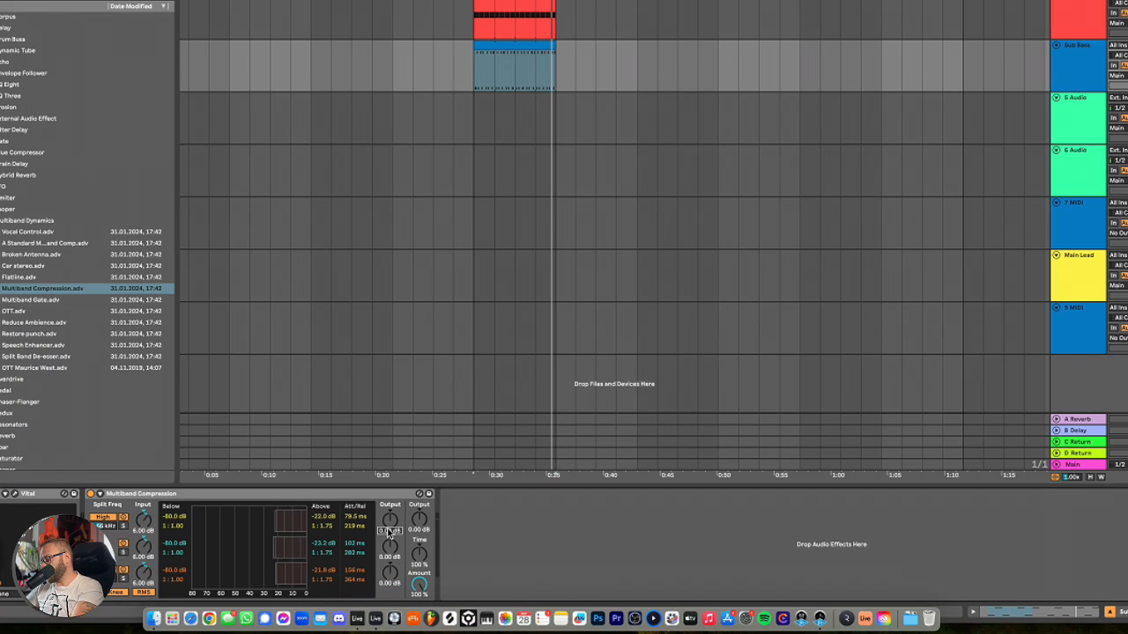
key(ctrl)
click(393, 559)
text(6)
key(Return)
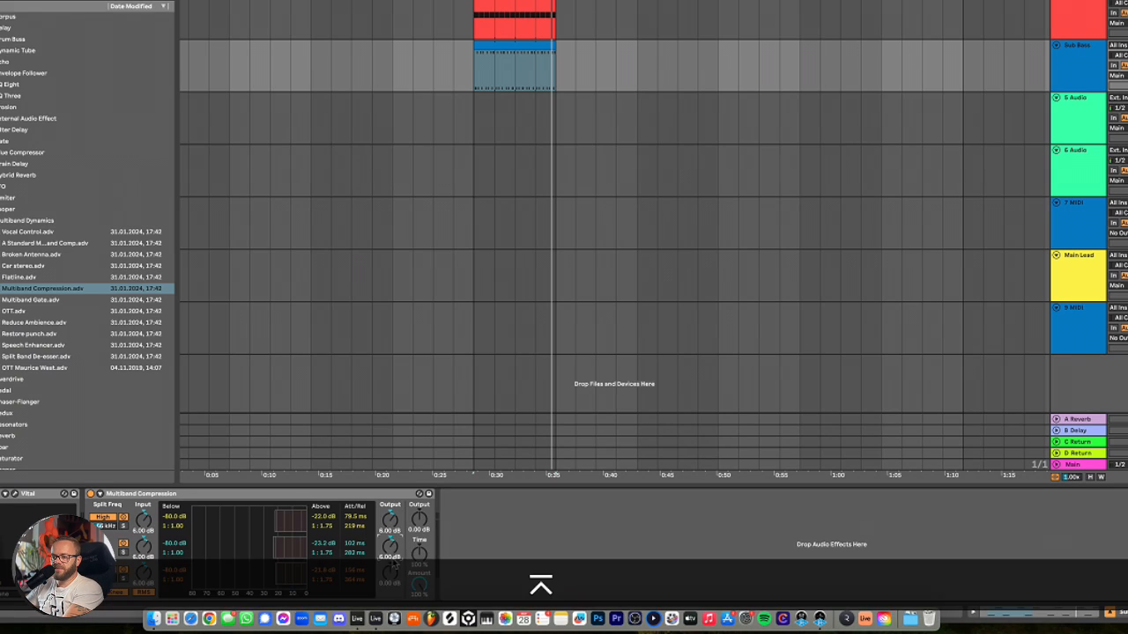
text(-6)
key(Return)
key(space)
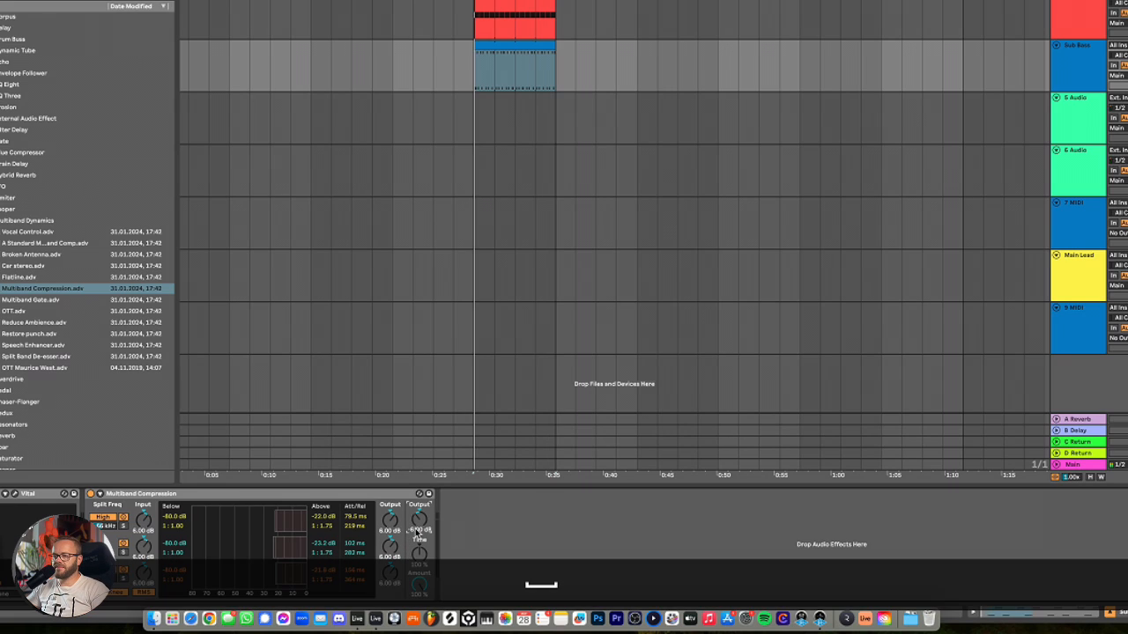
Compare the Sub Bass with compression bypassed and active, and adjust the high, mid and low band outputs to about 0.38, 6.10 and 2.67 dB
click(90, 494)
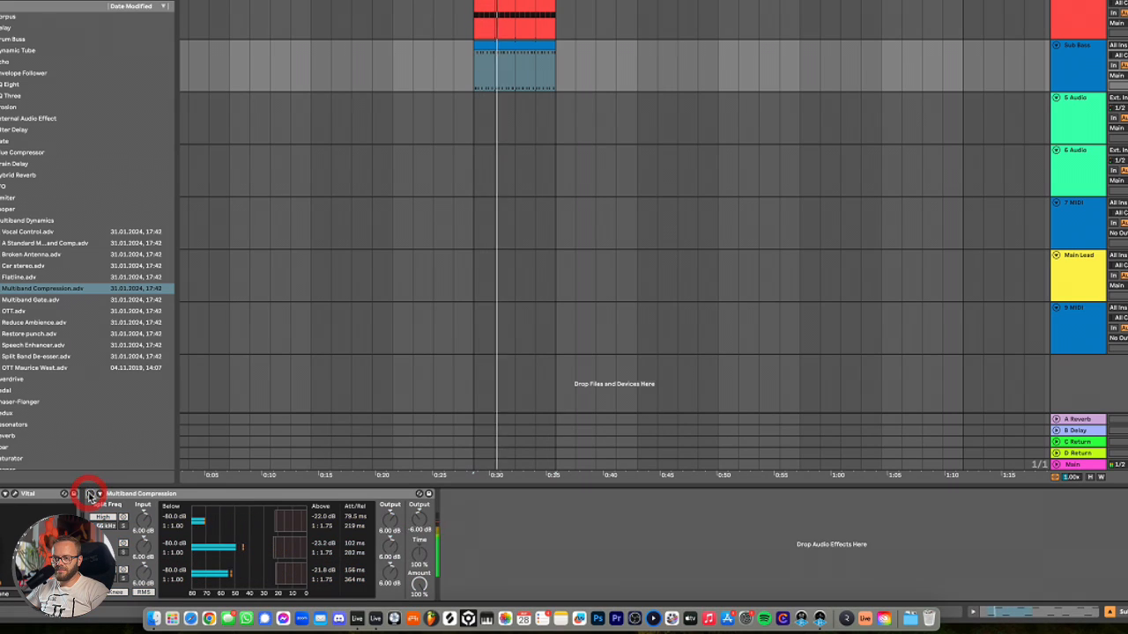
click(90, 495)
drag(390, 522, 391, 538)
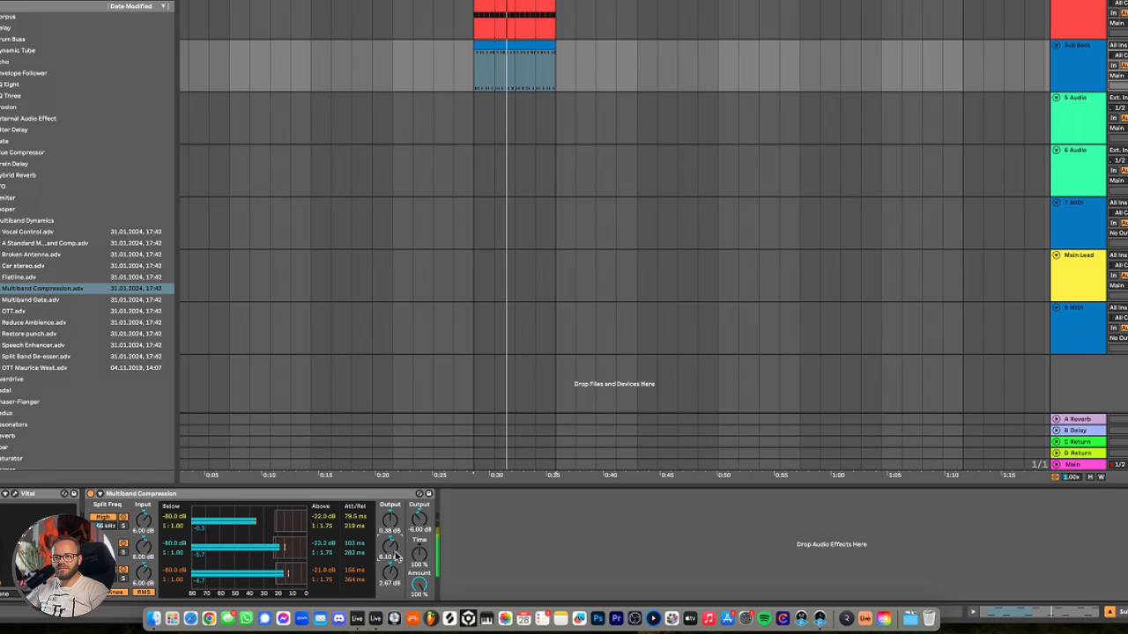
key(space)
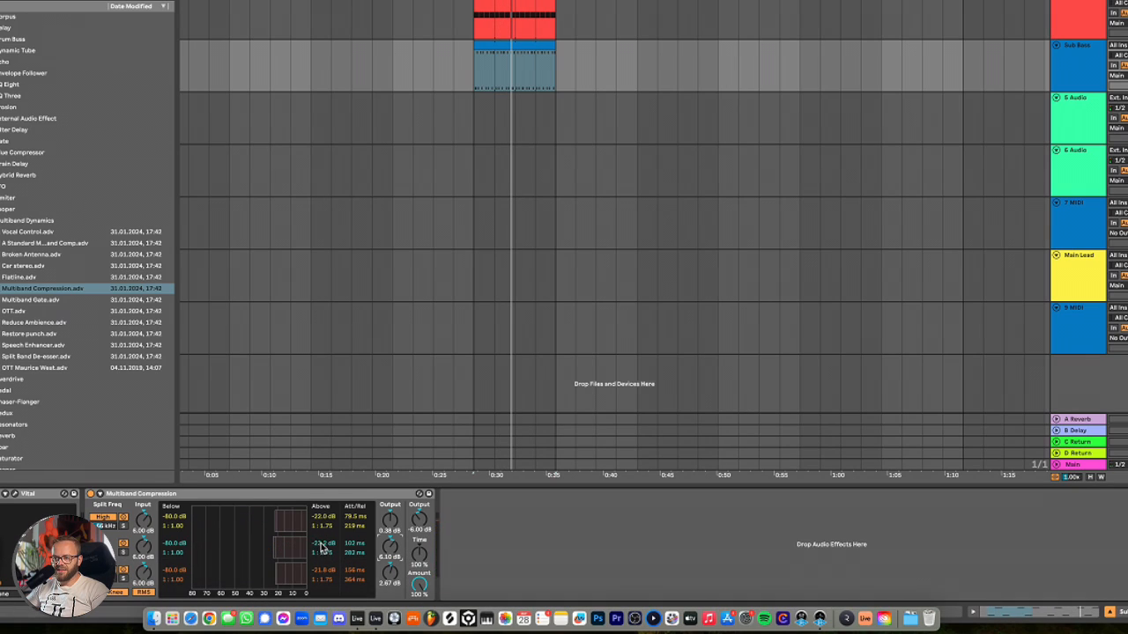
key(space)
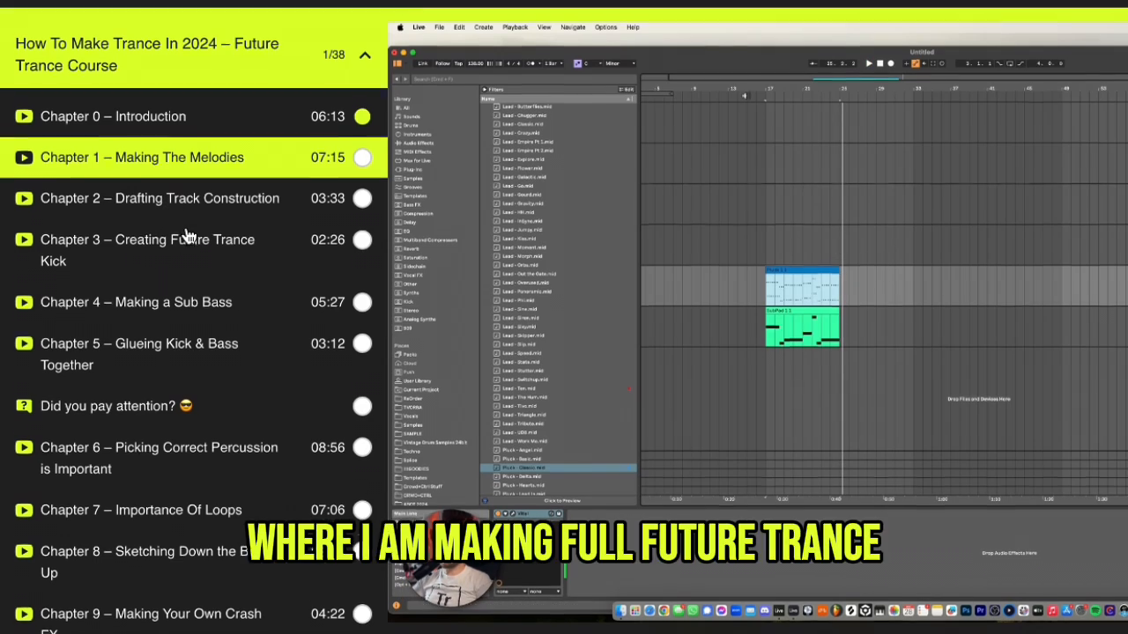
Browse the trance course's chapter list on its web page and open Chapter 2 – Drafting Track Construction
scroll(185, 256, down, 3)
scroll(186, 236, up, 3)
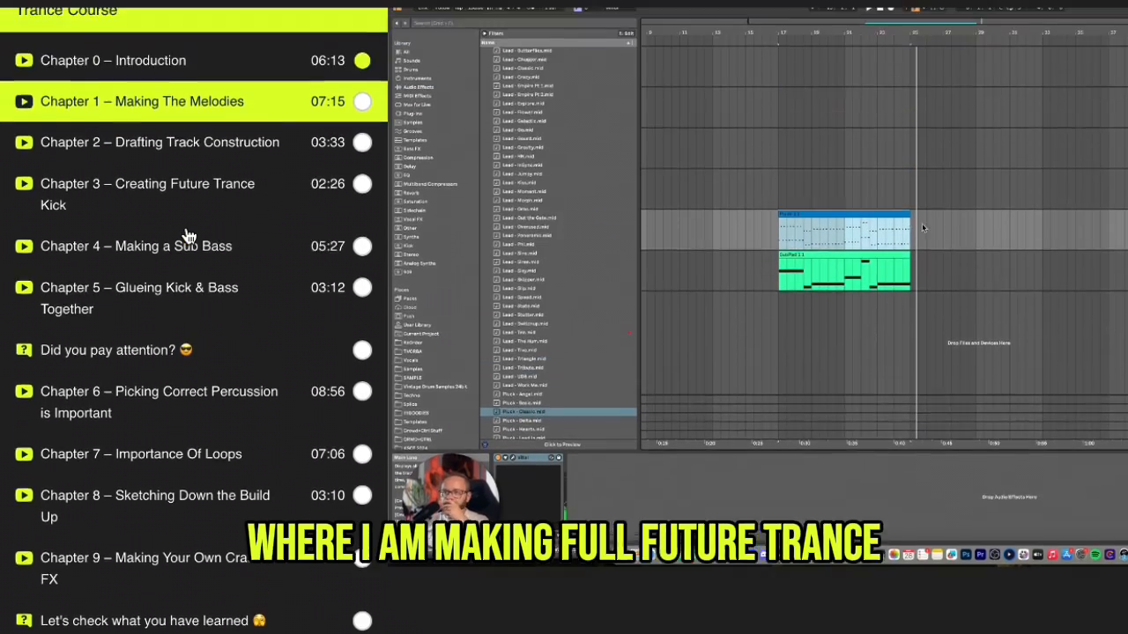
click(172, 137)
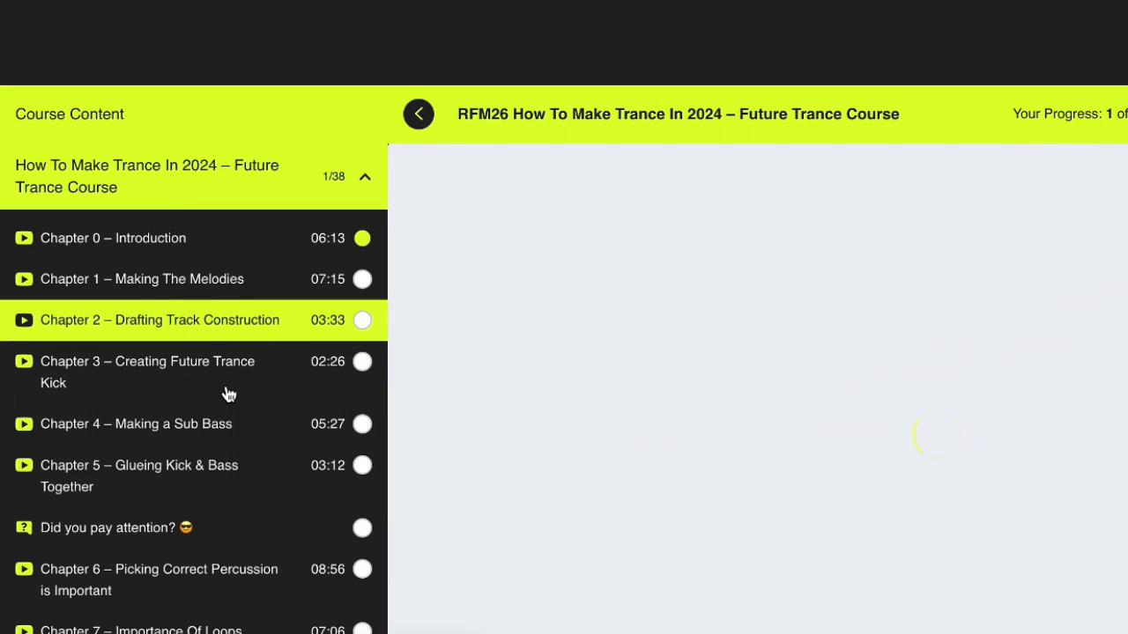
scroll(228, 394, down, 3)
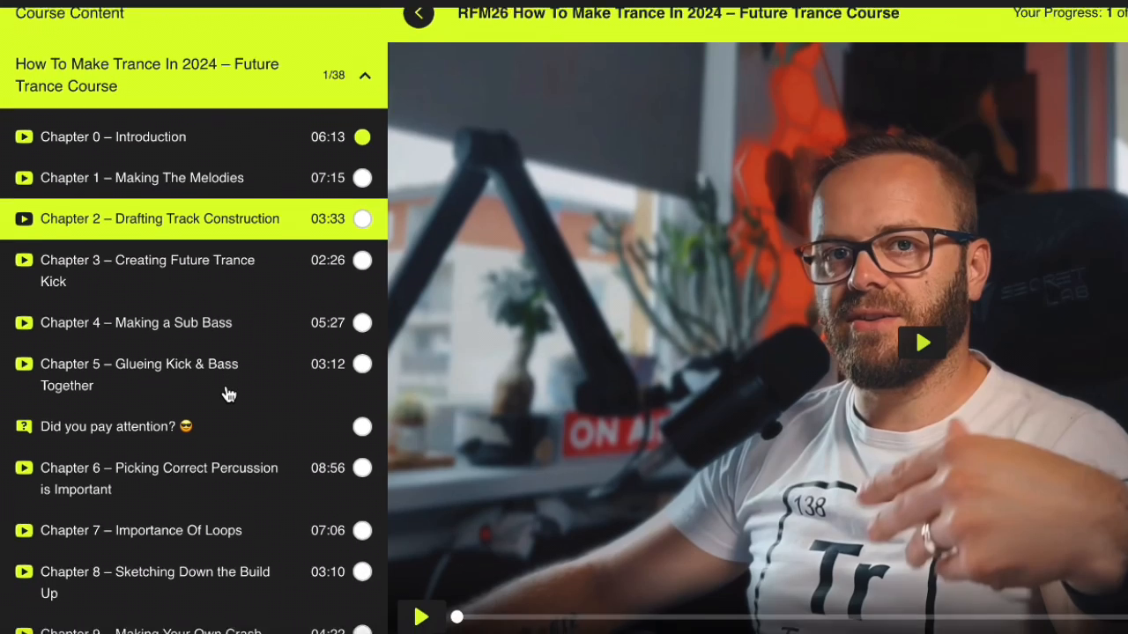
scroll(227, 394, down, 1)
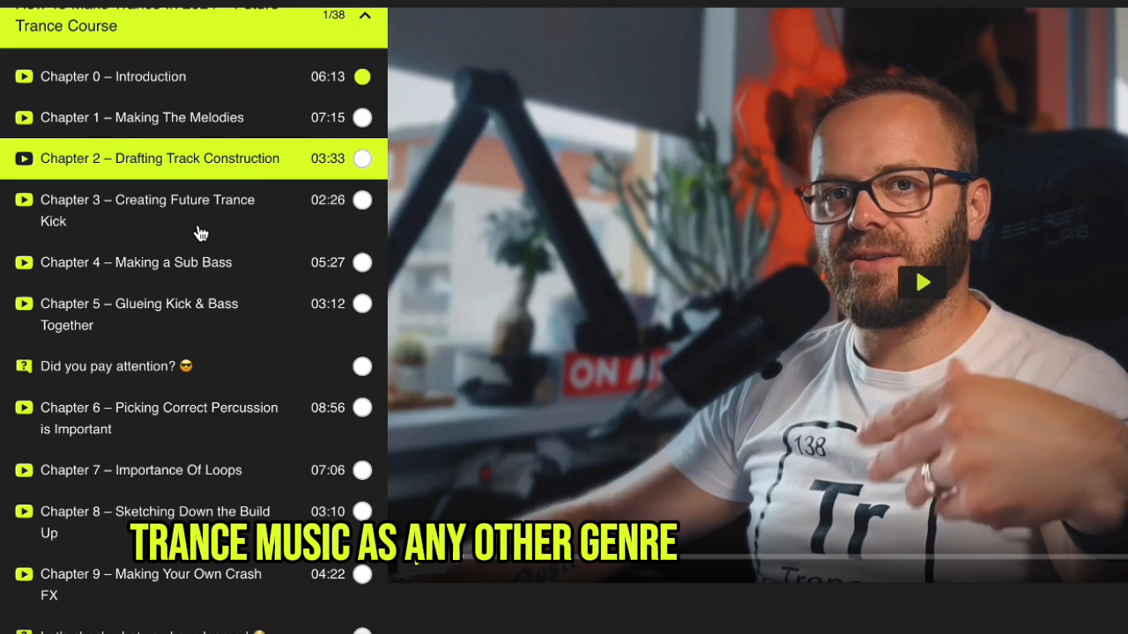
scroll(200, 233, down, 1)
scroll(201, 232, down, 1)
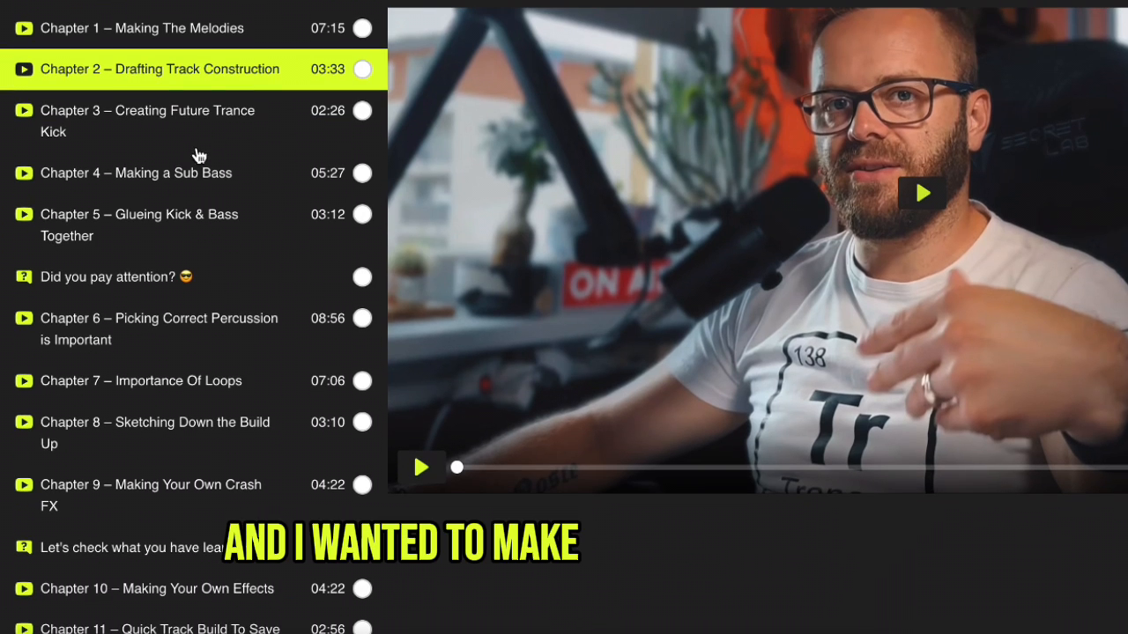
scroll(194, 297, down, 2)
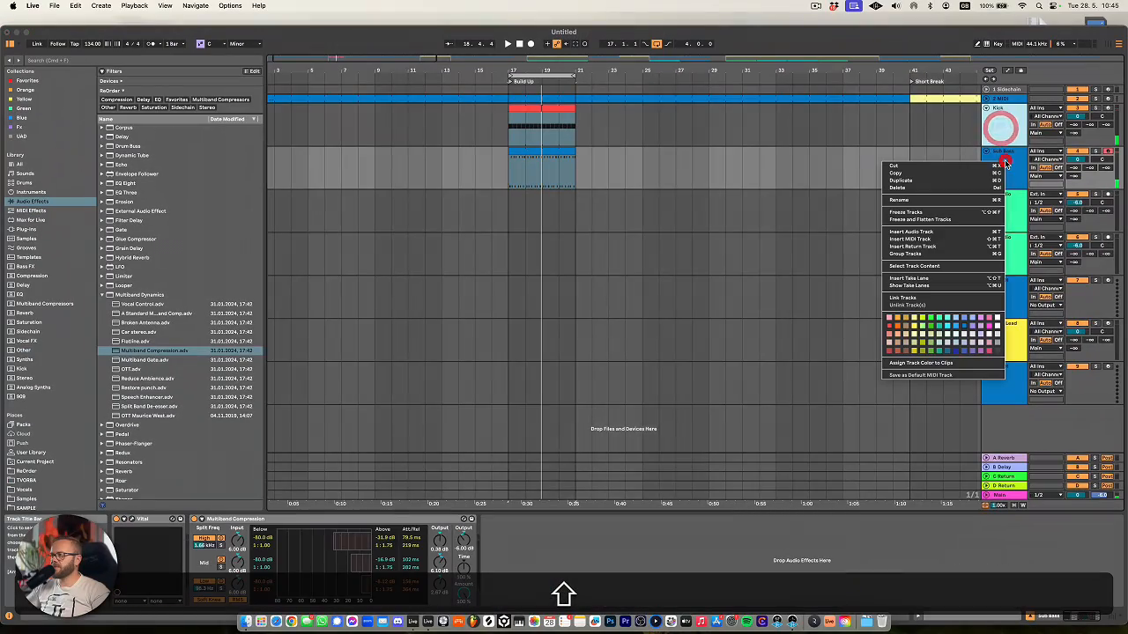
Group the Kick and Sub Bass tracks in Ableton Live as Kick + Sub
click(1003, 159)
right_click(1003, 130)
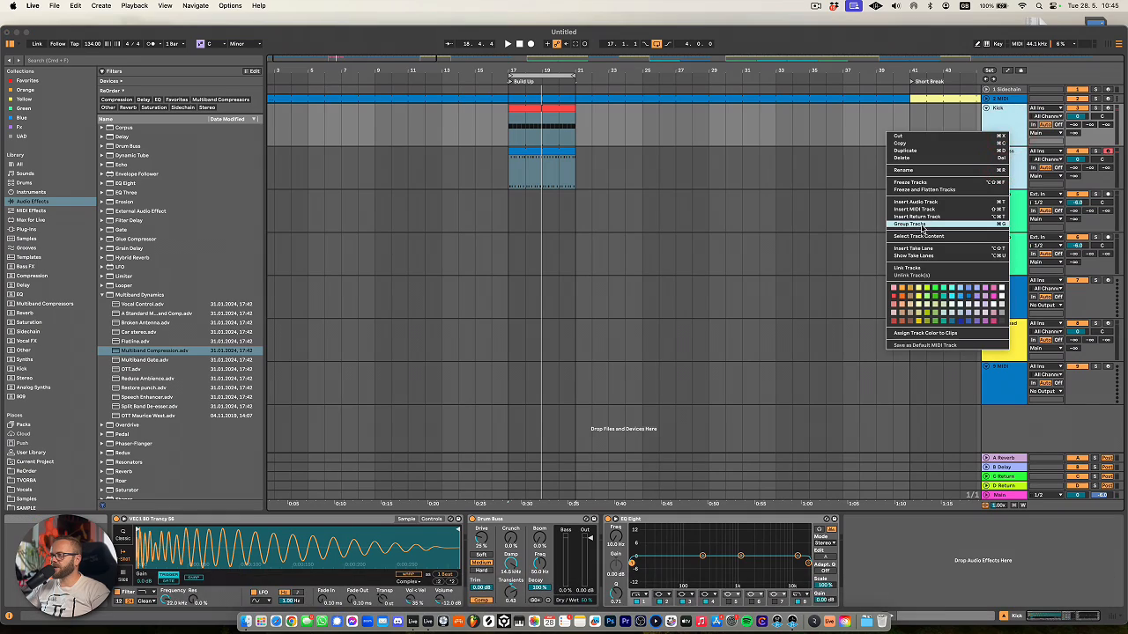
click(923, 223)
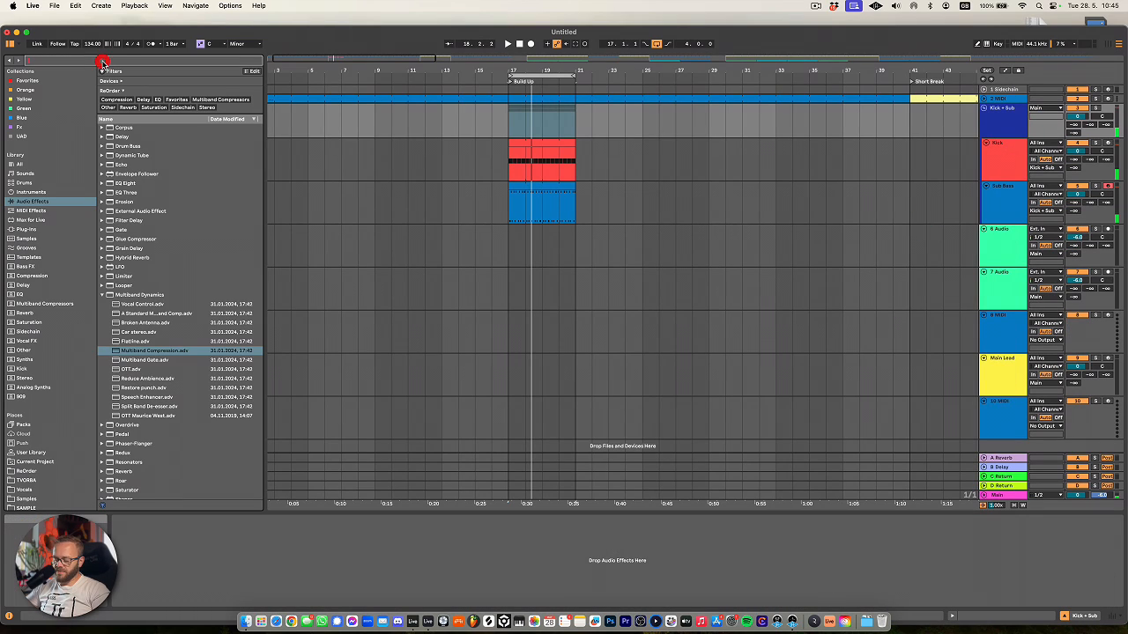
Load the LFOTool plug-in onto the Kick + Sub group, reduce its LFO depth to about 7, and move its window clear of the mixer
click(102, 60)
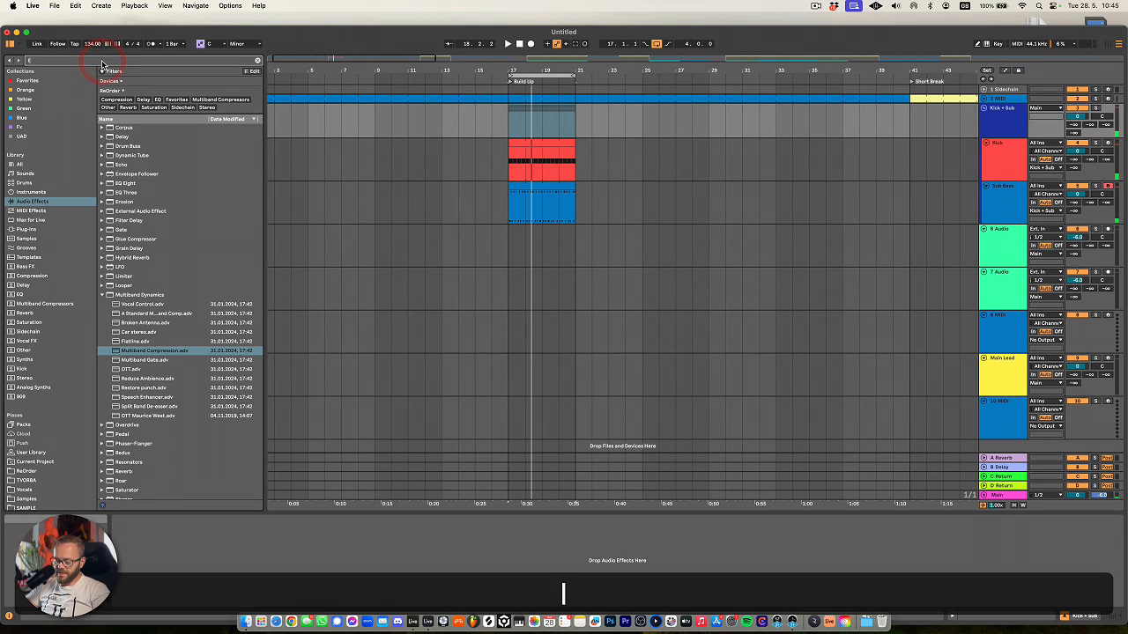
text(lfo)
click(29, 230)
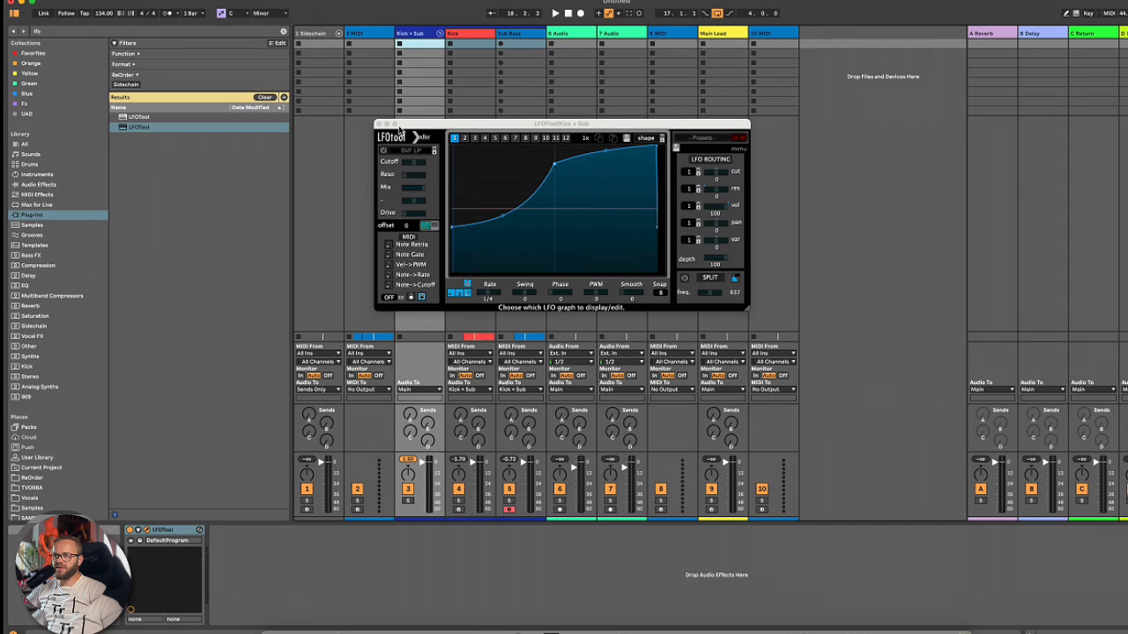
drag(564, 124, 899, 111)
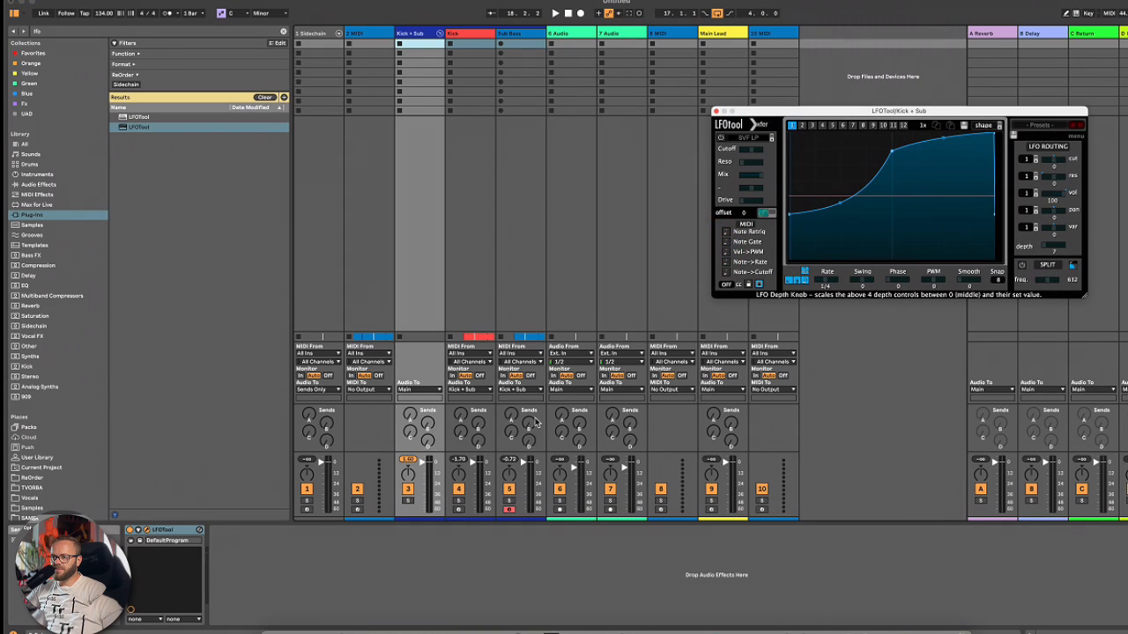
Enlarge the mixer's level meters and balance the Sub Bass against the kick during playback, trying -6 dB and settling on -4 dB
drag(522, 452, 532, 326)
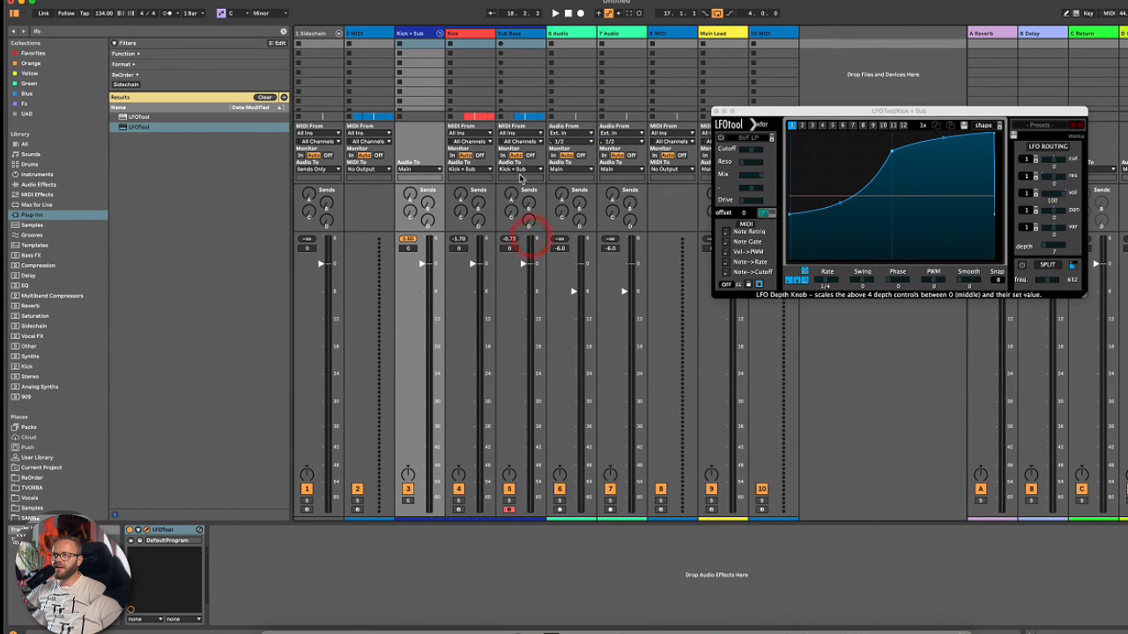
key(space)
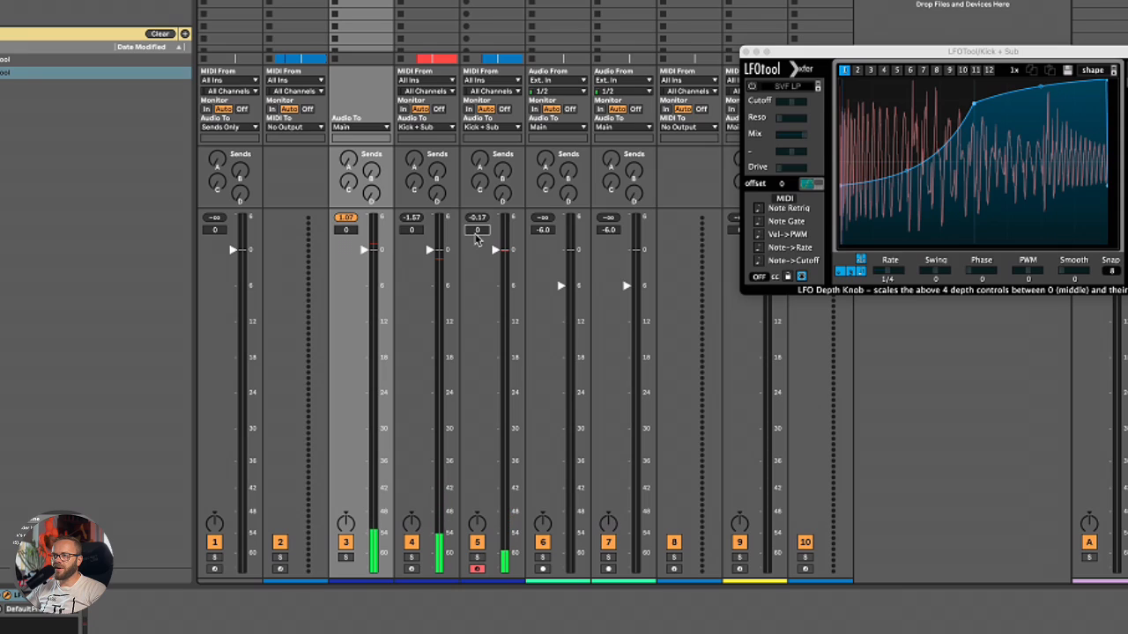
text(-6)
key(Return)
key(space)
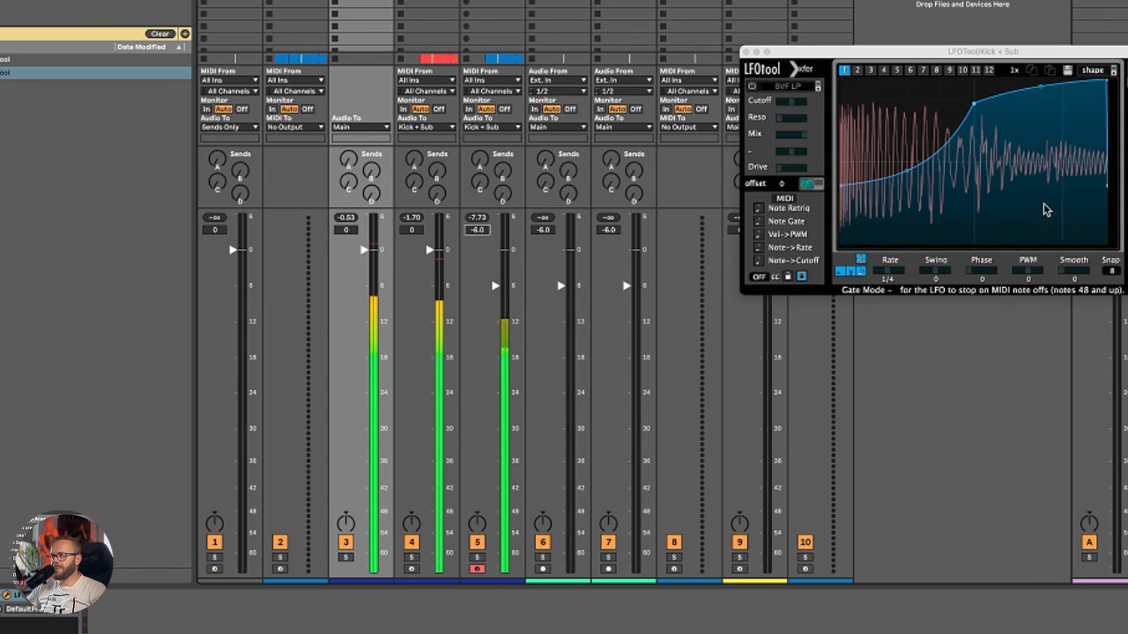
text(-4)
key(Return)
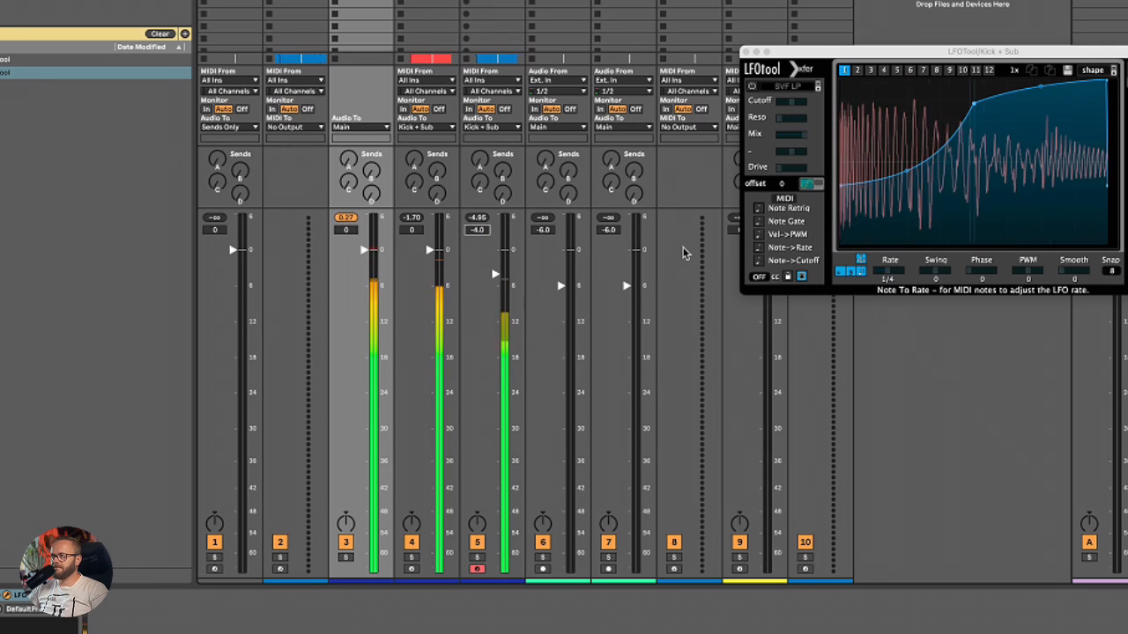
Hide the plug-in windows, switch to the Arrangement view and select the LFOTool device on the Kick + Sub group
key(super+alt+p)
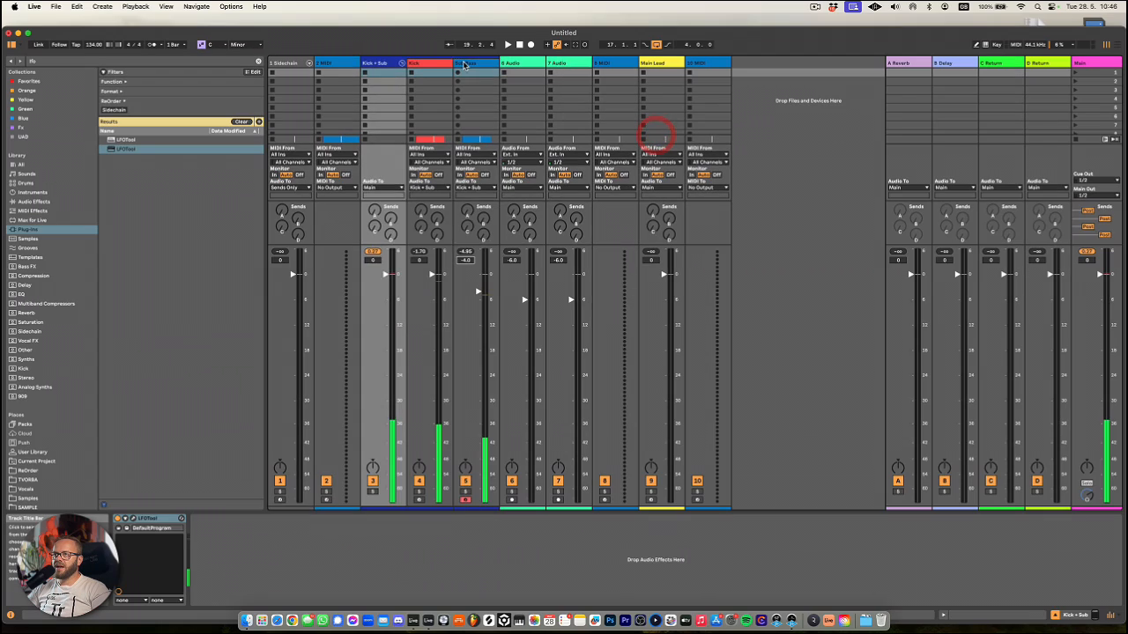
key(Tab)
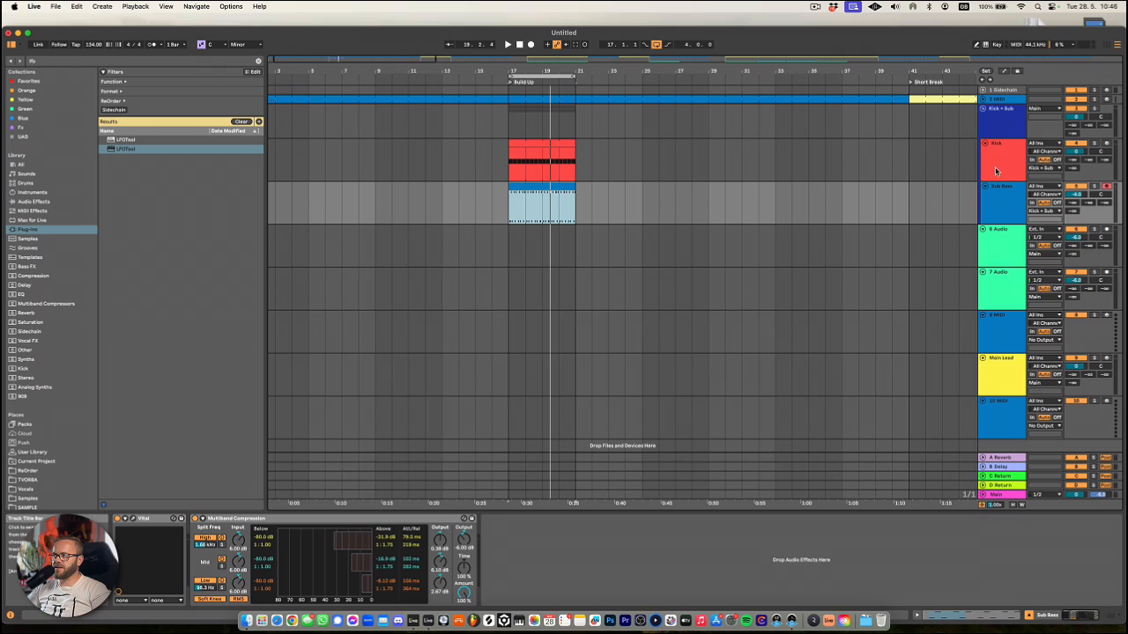
click(996, 198)
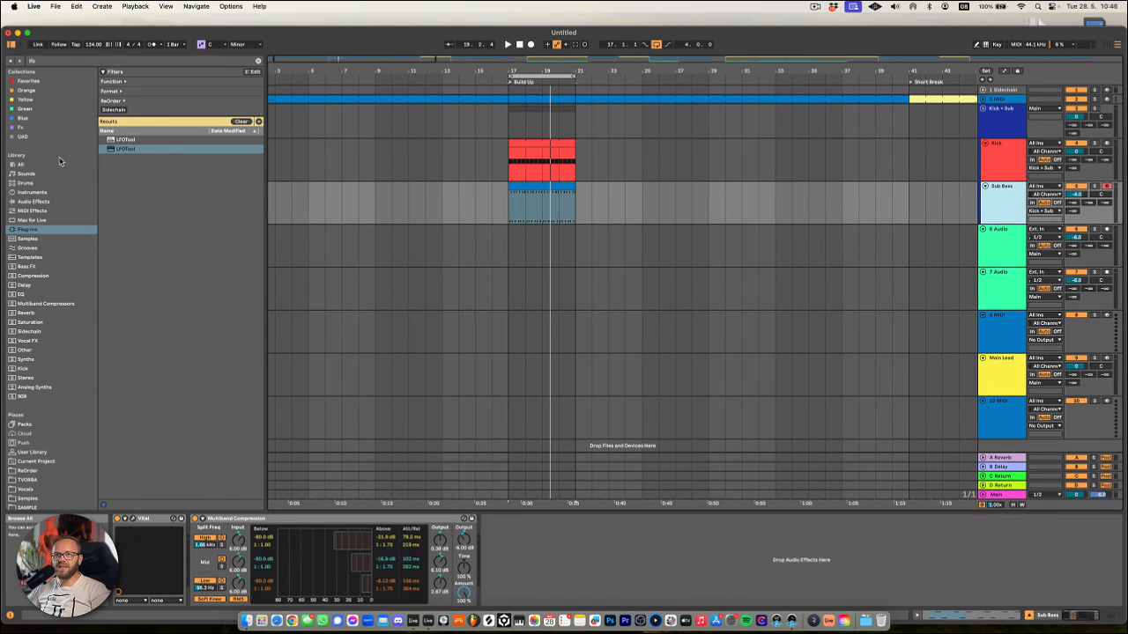
click(998, 125)
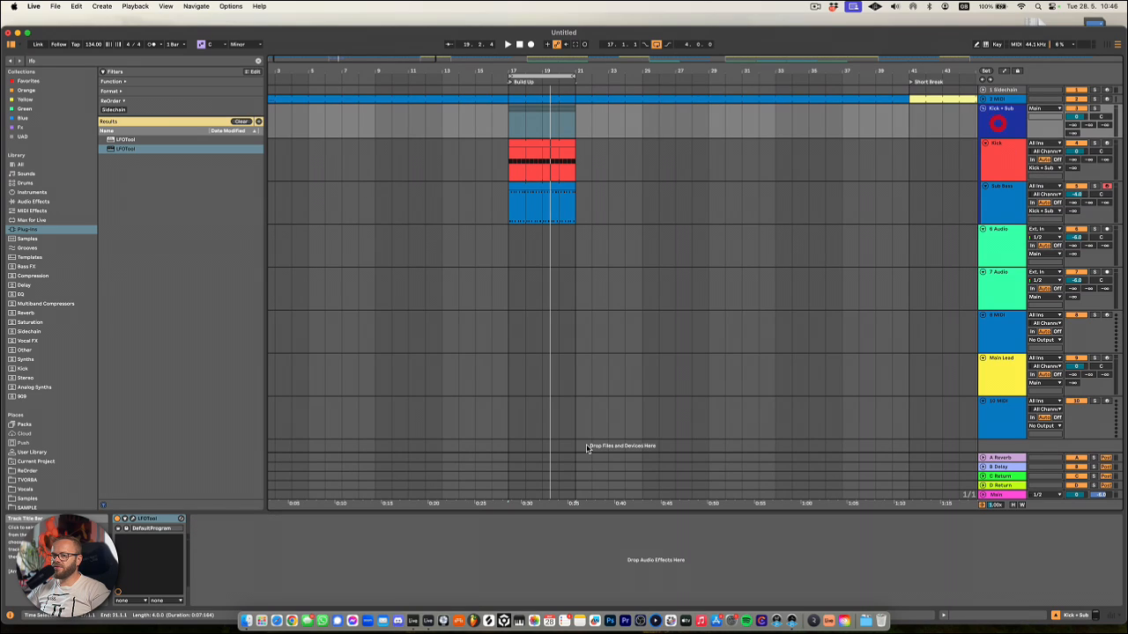
click(151, 520)
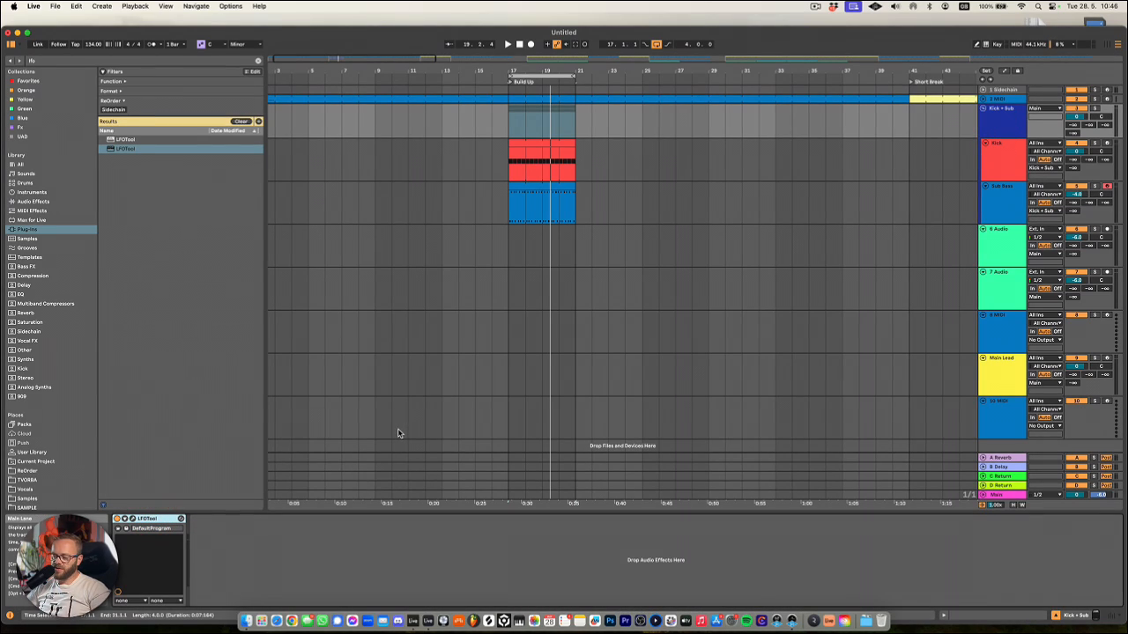
Load LFOTool from the Sidechain collection onto the Sub Bass track, move its window clear of the tracks and start playback
click(30, 330)
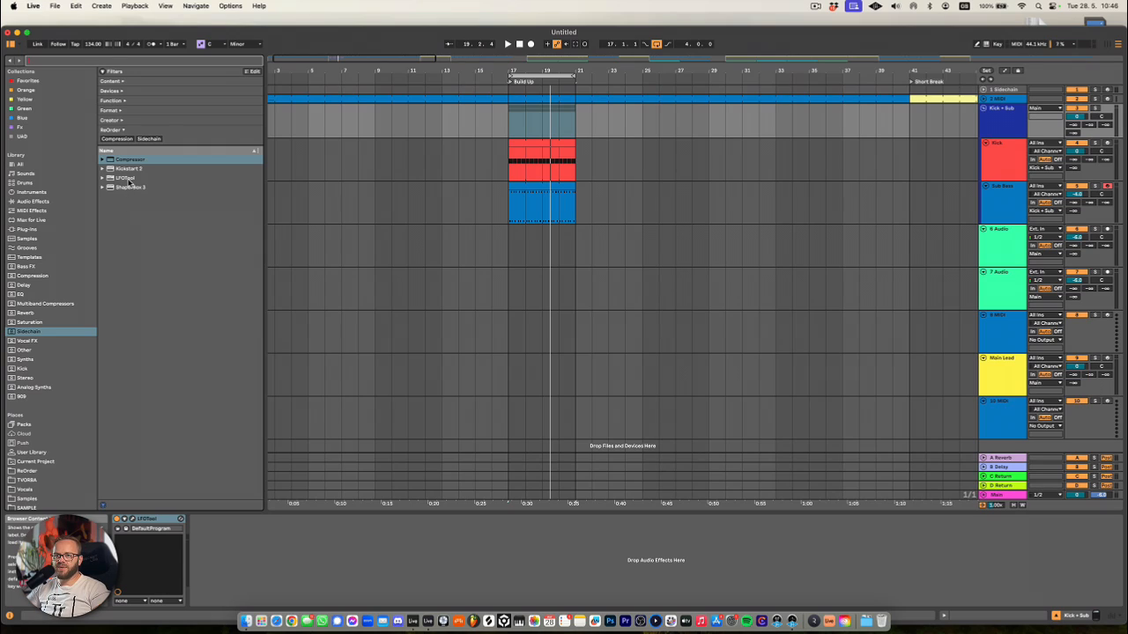
click(123, 178)
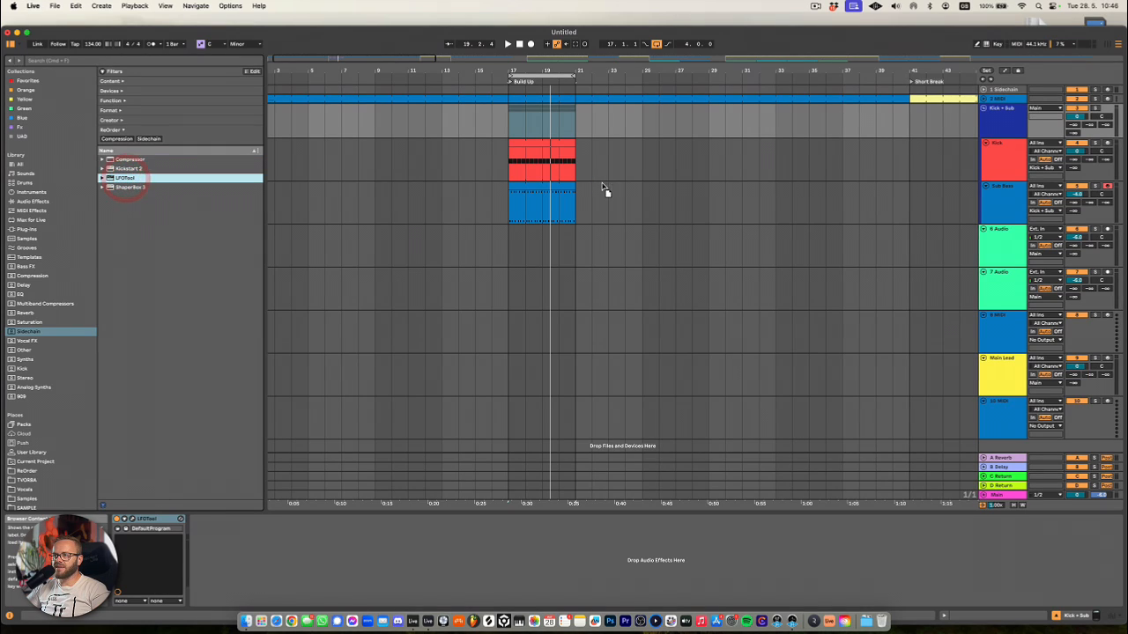
drag(605, 189, 580, 206)
drag(726, 237, 713, 329)
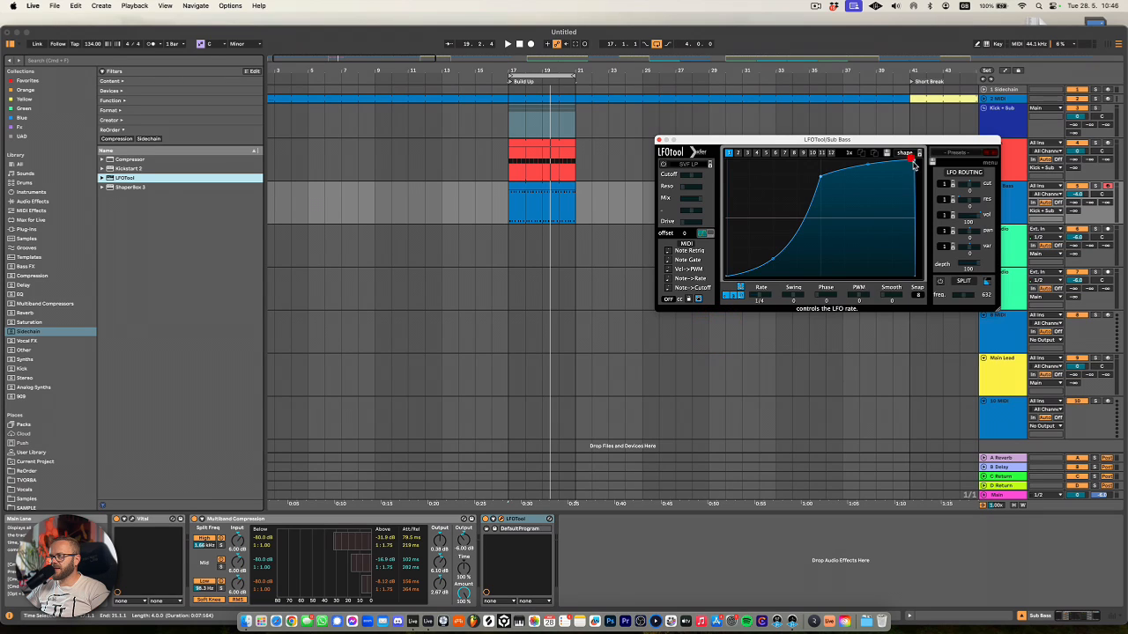
drag(916, 149, 859, 254)
key(space)
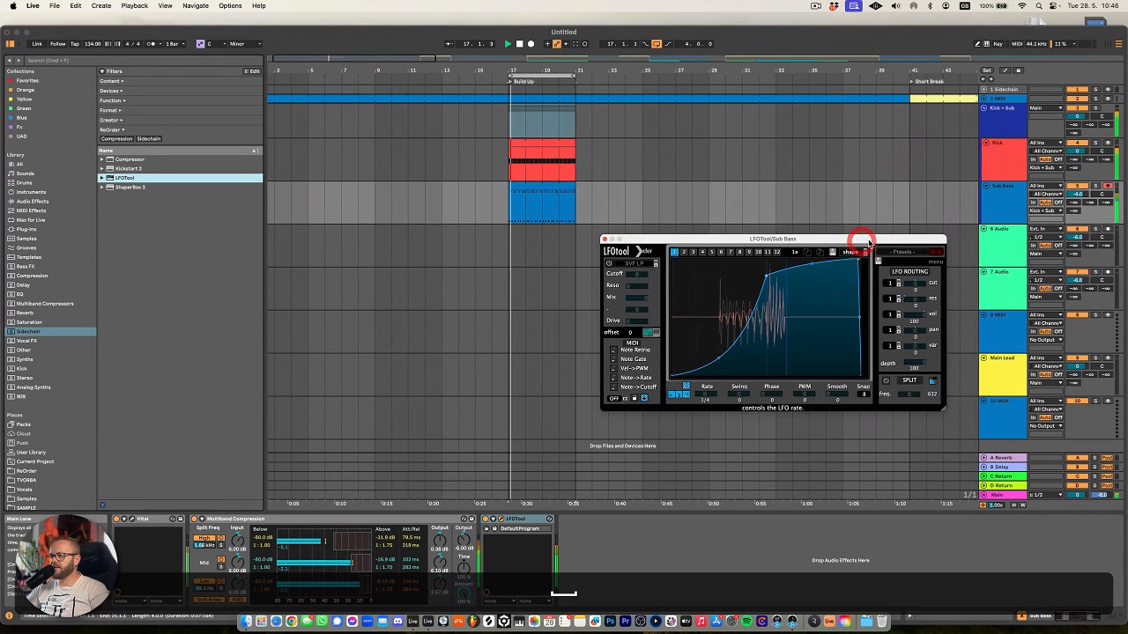
Open the Kick + Sub group's LFOTool and place its window beside the Sub Bass one to compare their curves during playback
click(1004, 125)
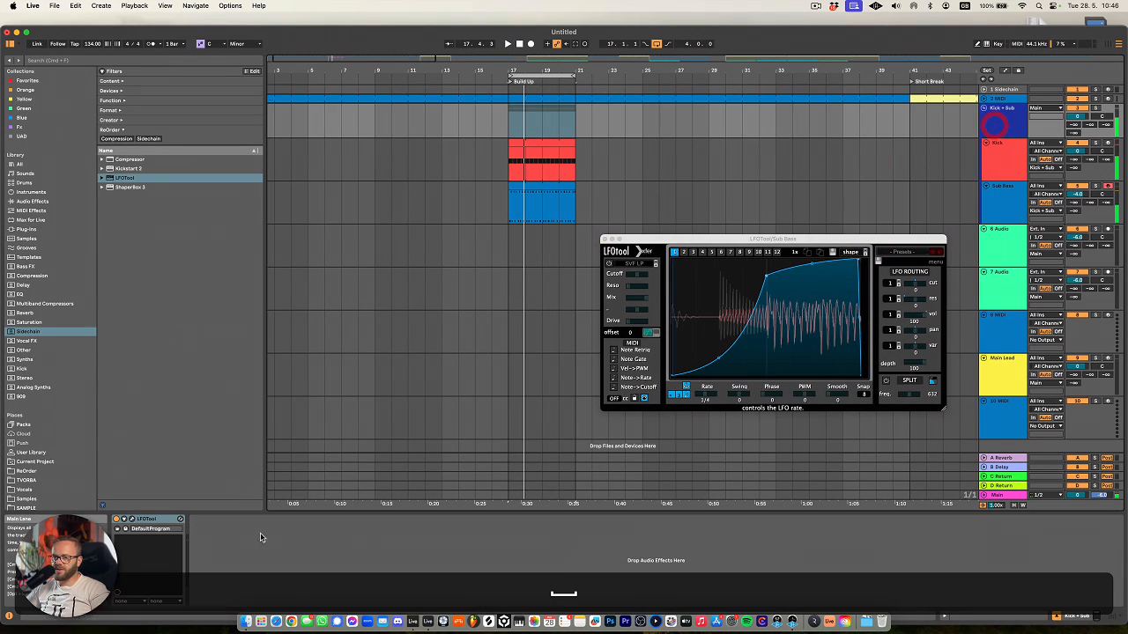
click(132, 519)
key(space)
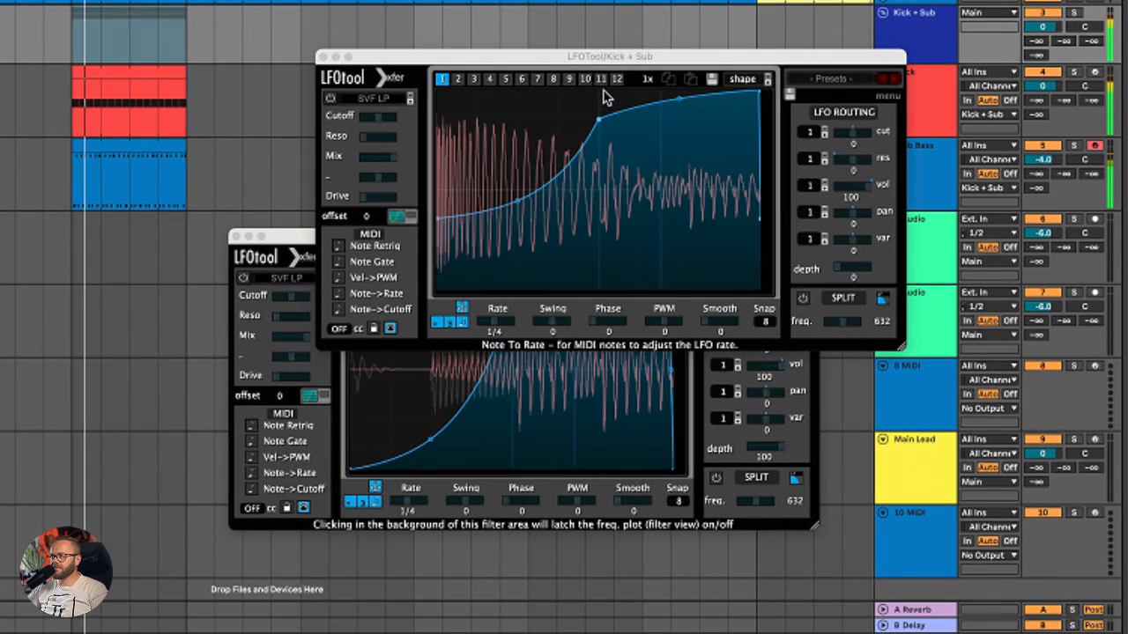
drag(602, 57, 285, 169)
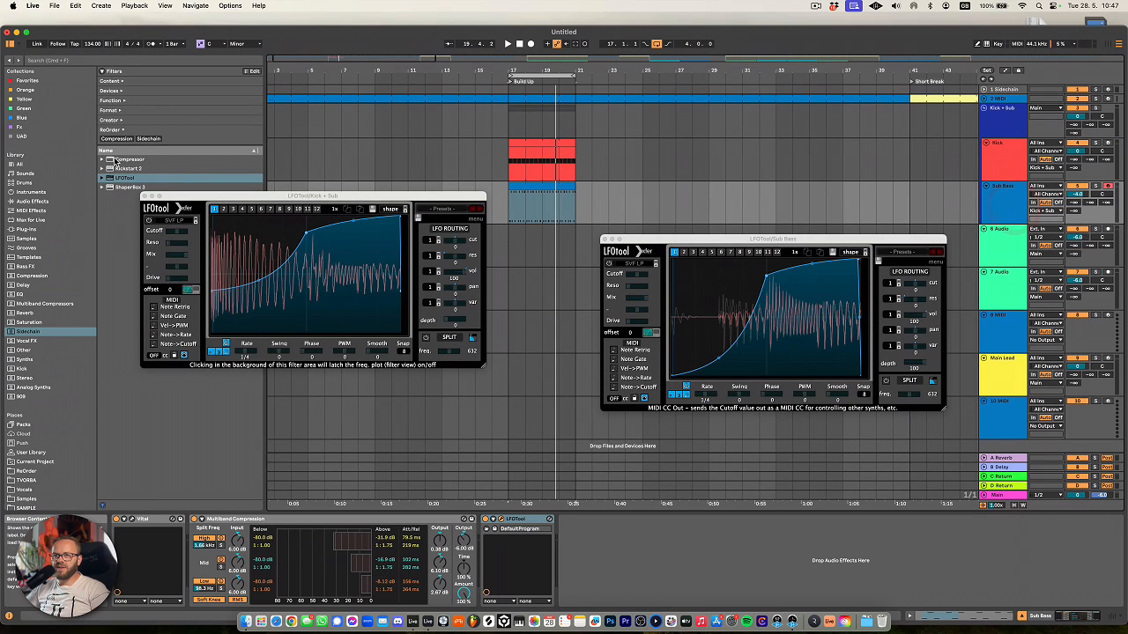
Insert EQ Eight before LFOTool on Sub Bass, boosting band 2 in the lows and band 3 about 2.85 dB at 1.04 kHz
click(36, 201)
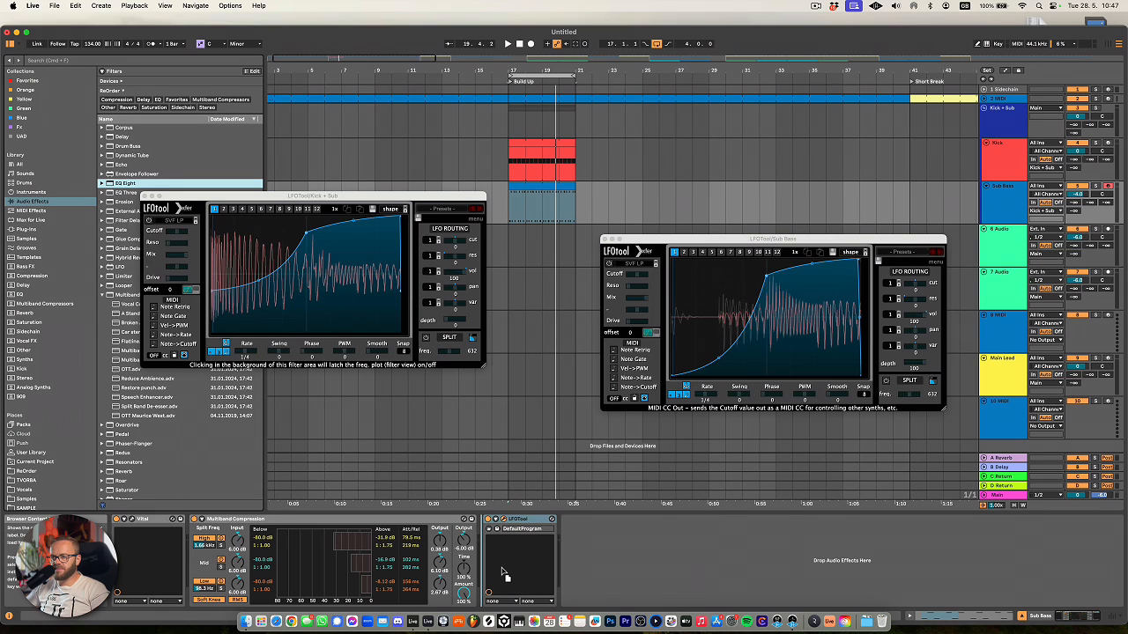
drag(506, 575, 498, 569)
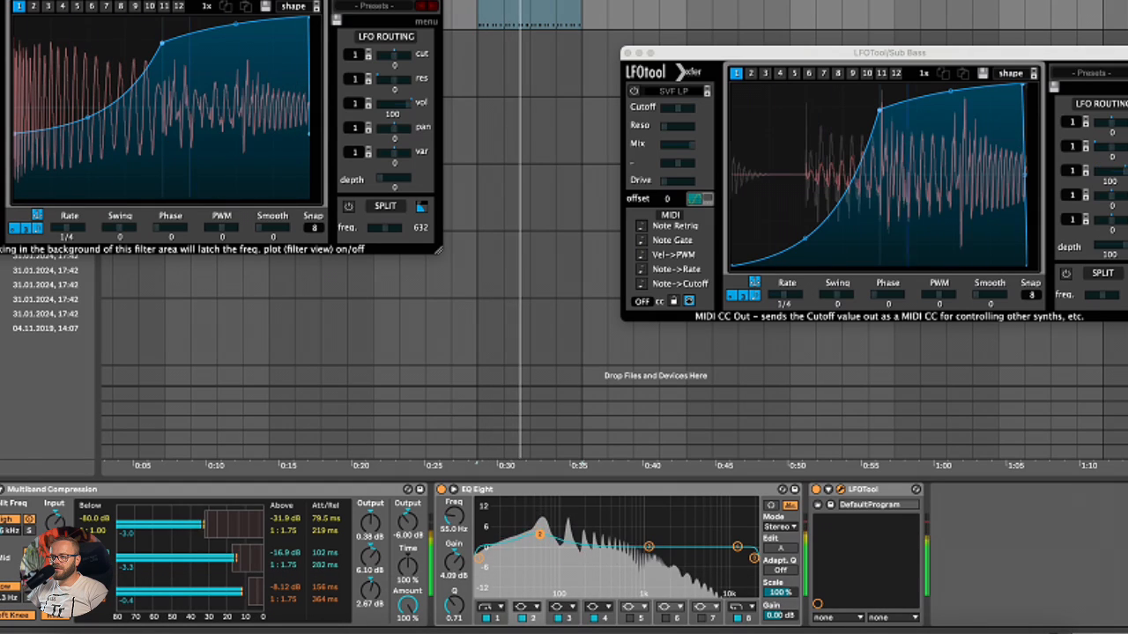
drag(540, 535, 540, 532)
drag(650, 548, 596, 539)
drag(454, 605, 454, 587)
drag(584, 536, 645, 539)
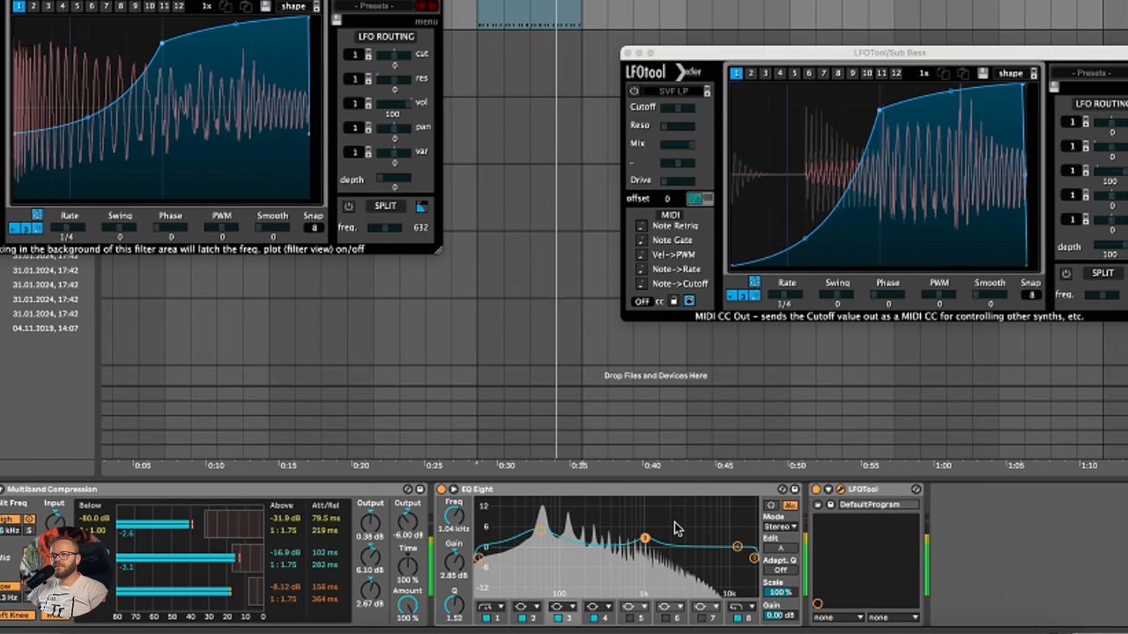
Readjust EQ Eight's band 2 to about 52.7 Hz and make band 1 a gentler low cut, trying 20 Hz and settling on 18.6 Hz
click(541, 533)
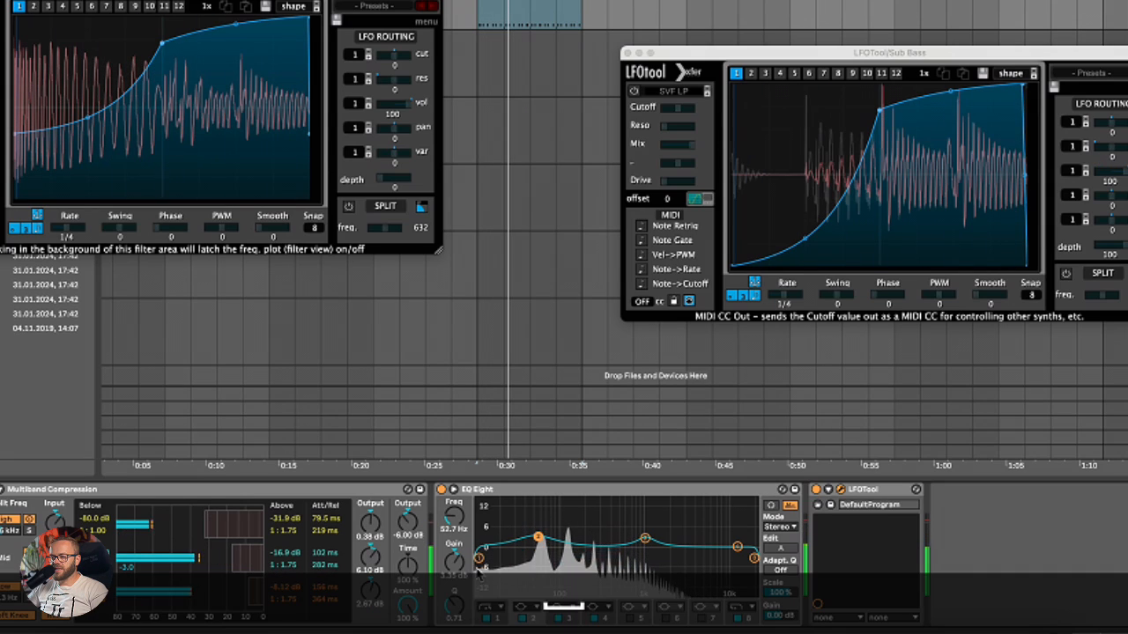
click(484, 619)
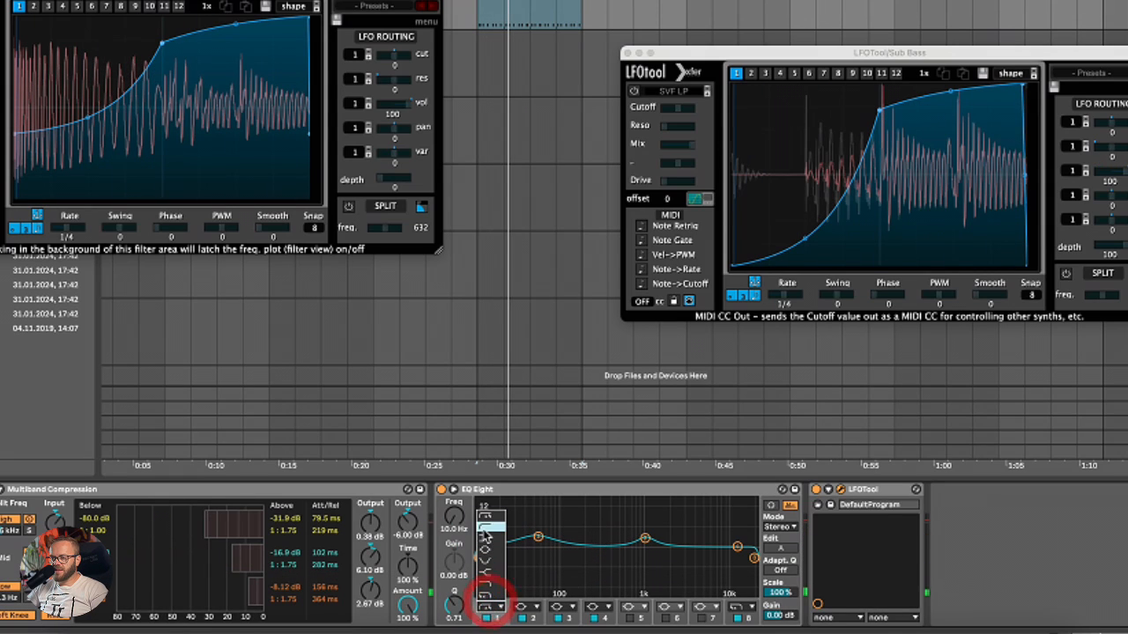
click(451, 531)
text(20)
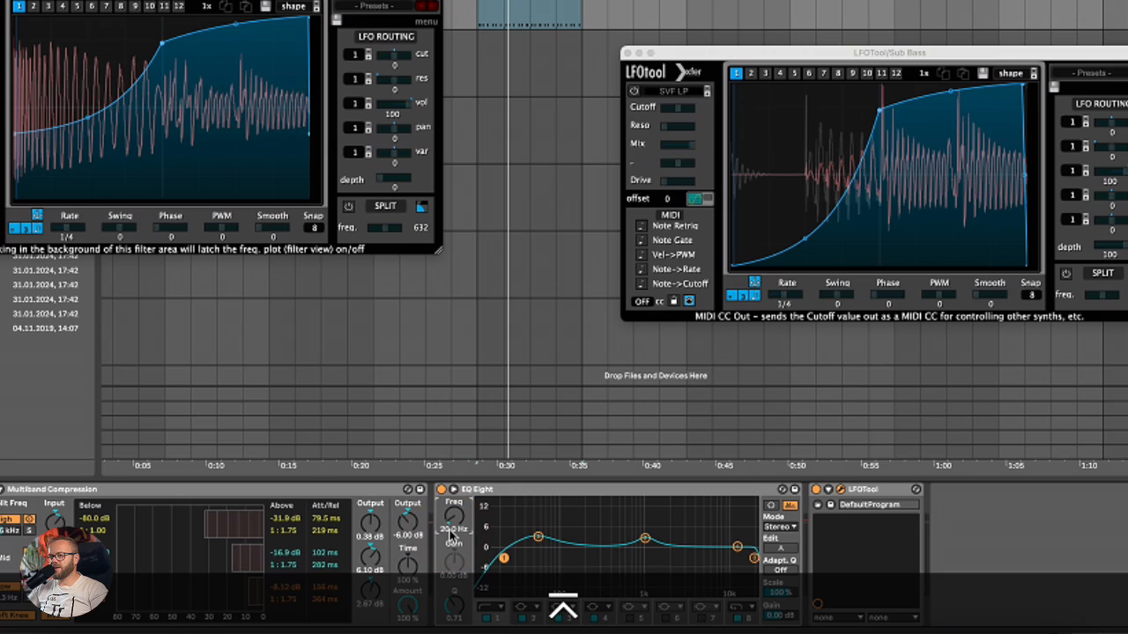
key(space)
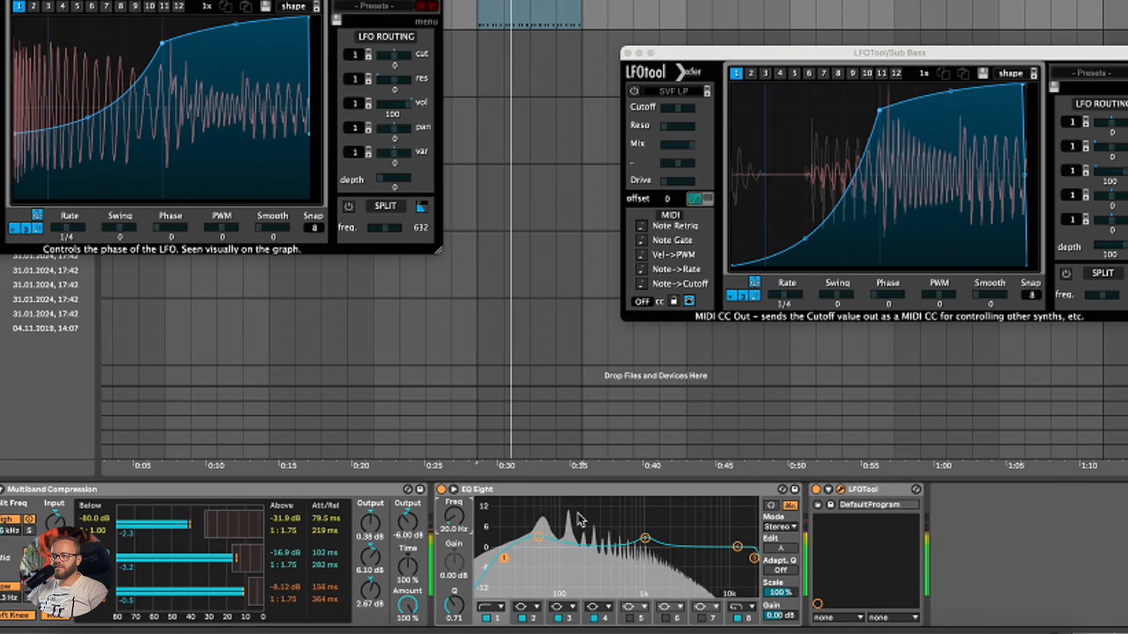
drag(490, 558, 499, 562)
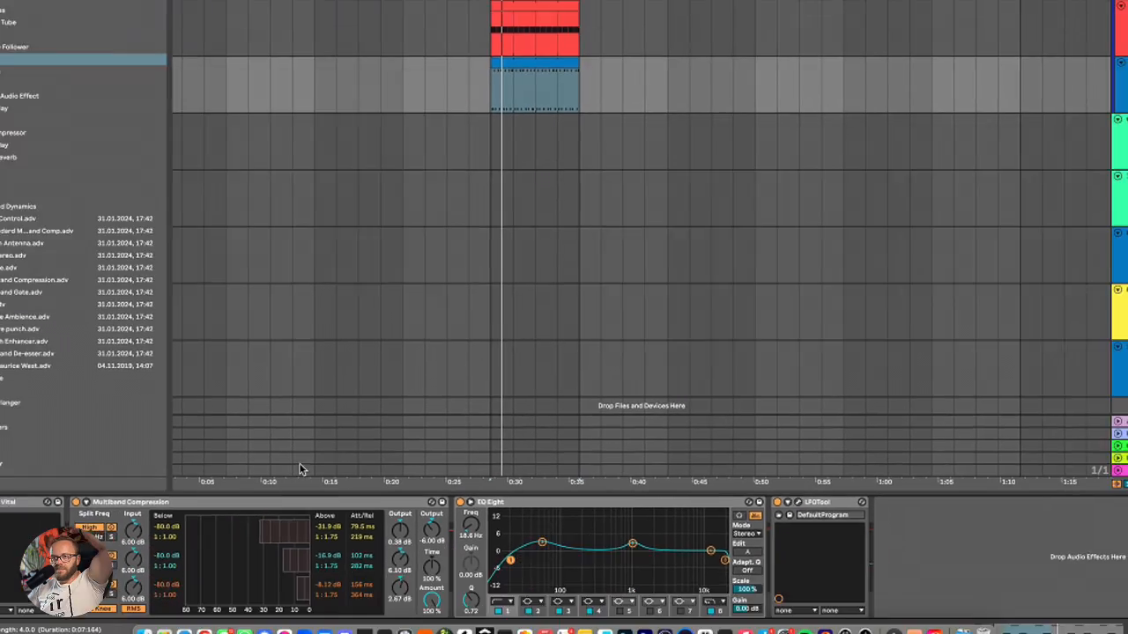
Insert a Delay before EQ Eight on Sub Bass, set its filter to about 2.19 kHz, and enable Fade mode and Ping Pong
scroll(142, 231, up, 5)
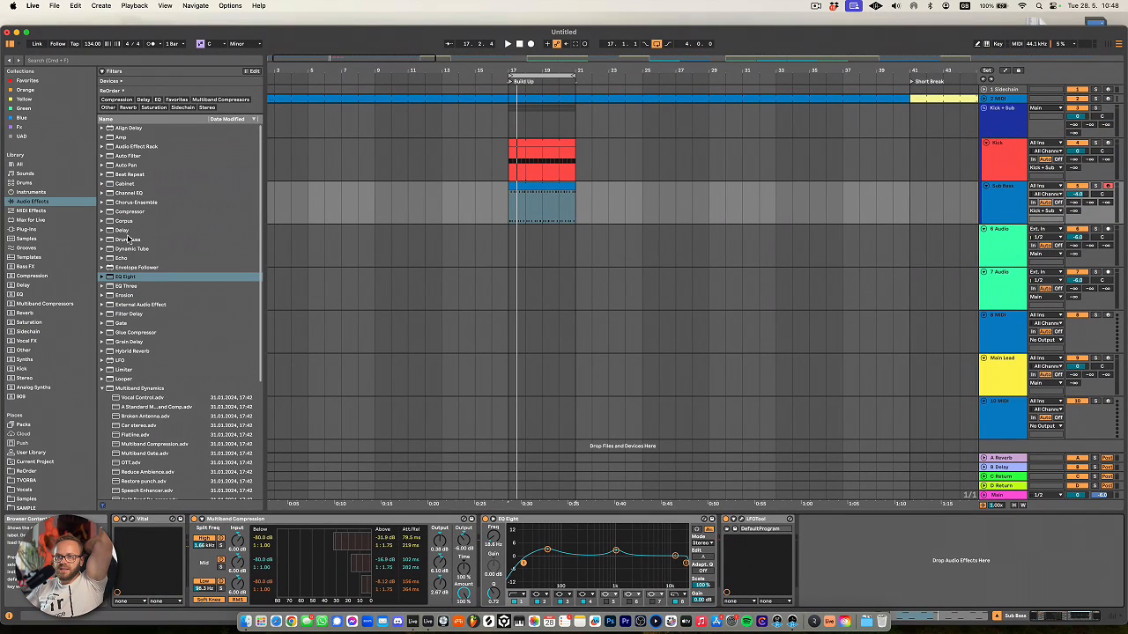
drag(123, 234, 481, 553)
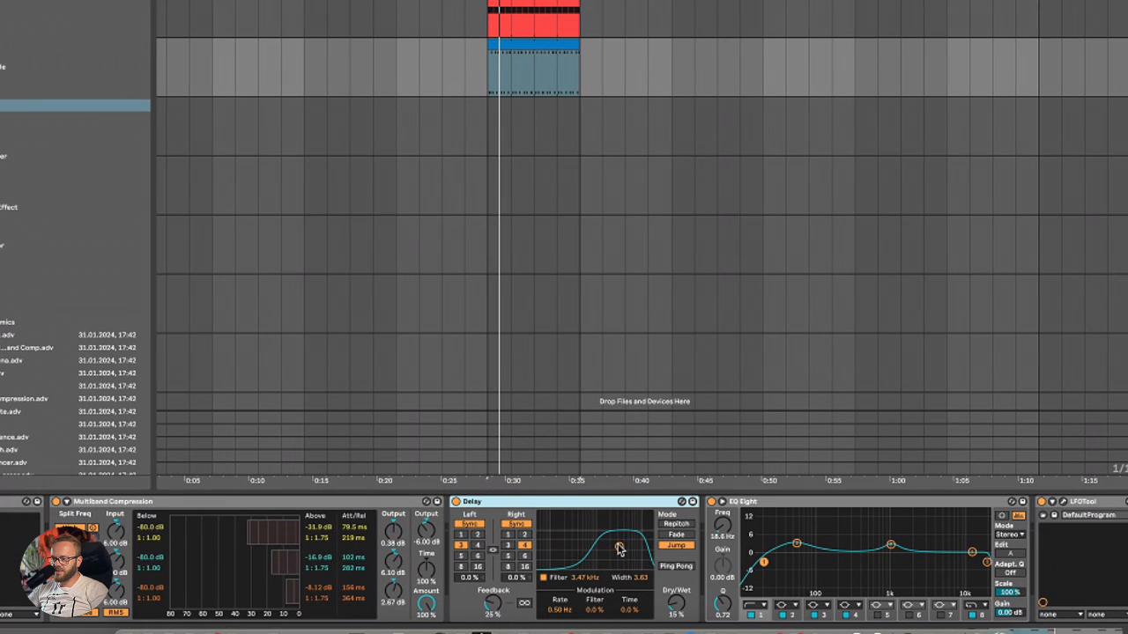
mouse_move(619, 549)
mouse_down()
mouse_move(606, 546)
mouse_move(621, 551)
mouse_up()
key(space)
click(676, 535)
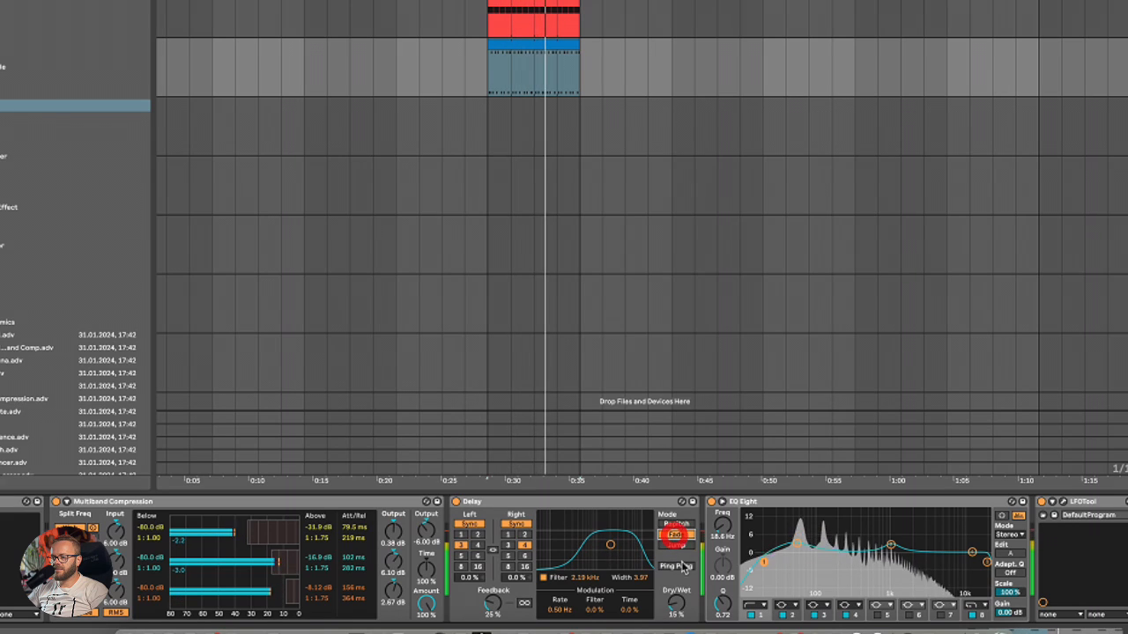
click(675, 566)
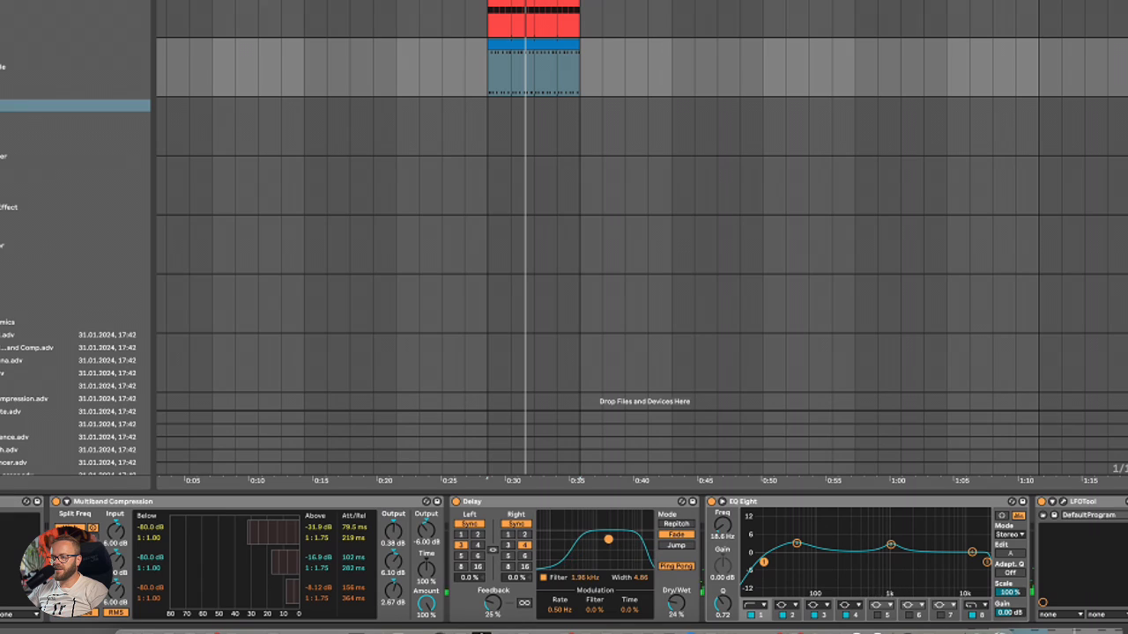
Fine-tune the Delay during playback, settling its filter at about 1.58 kHz with width 3.74 and Dry/Wet at 31%
drag(608, 539, 609, 540)
key(space)
key(space)
click(565, 583)
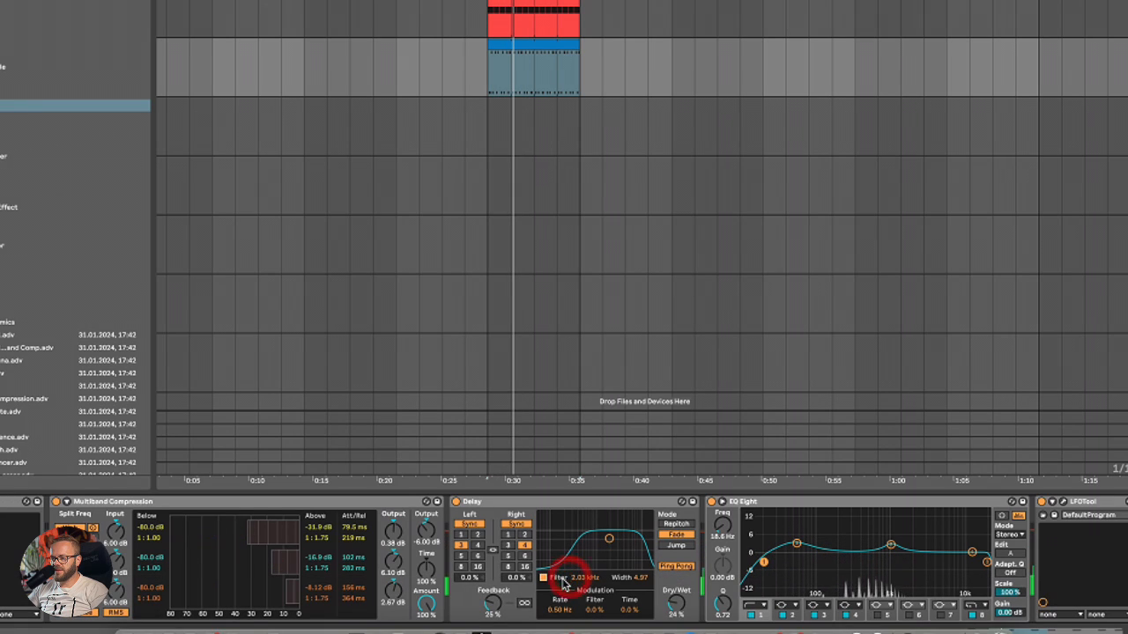
click(544, 578)
key(space)
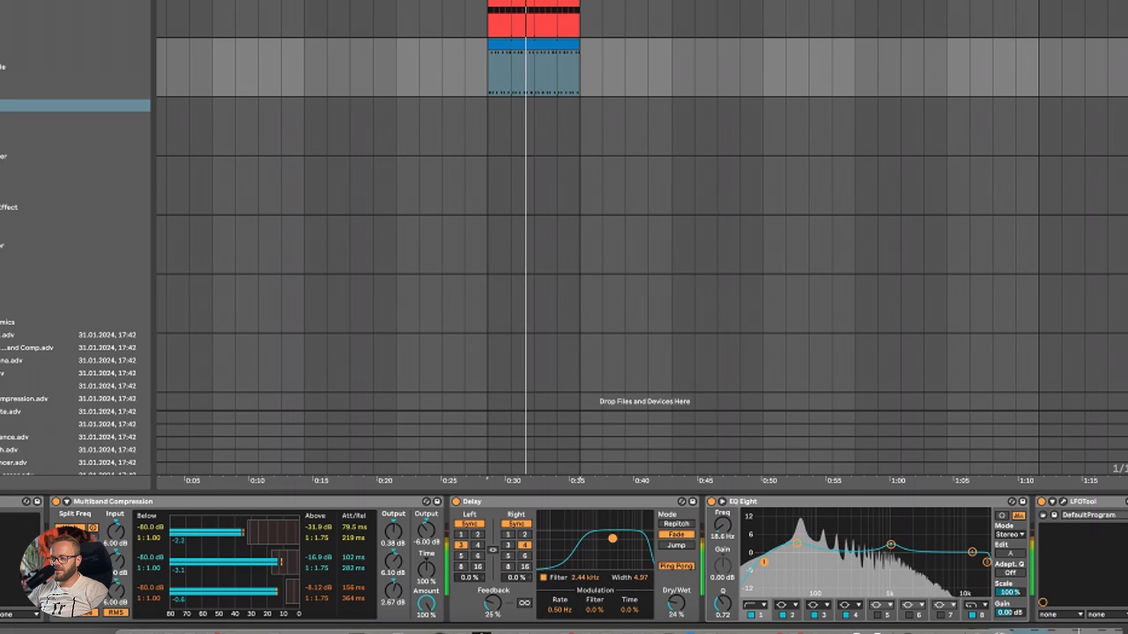
click(676, 605)
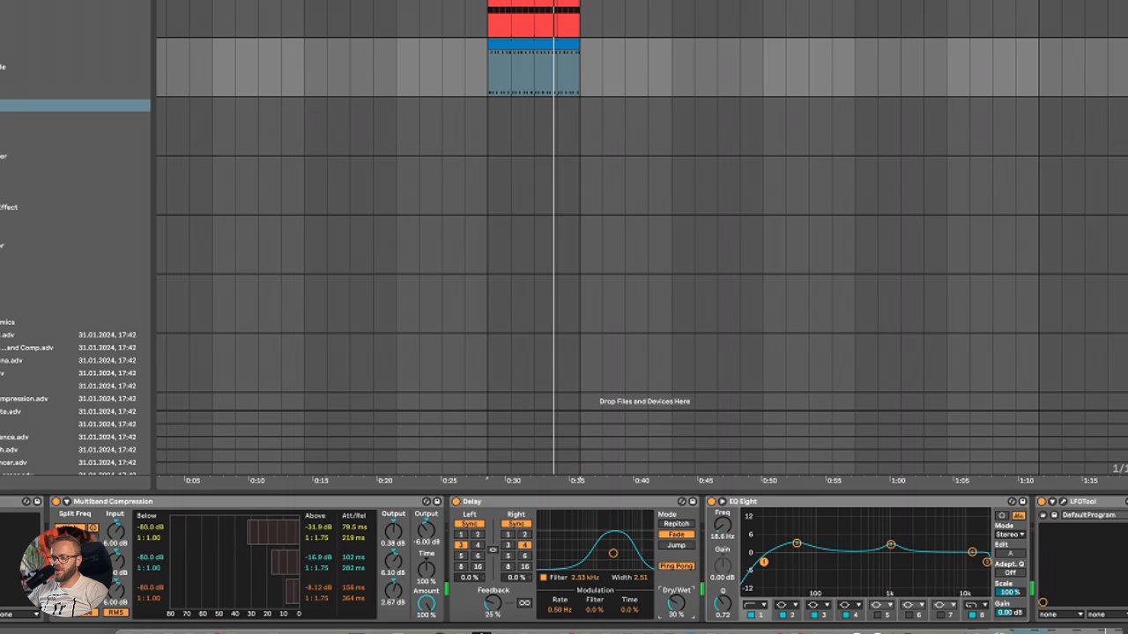
key(space)
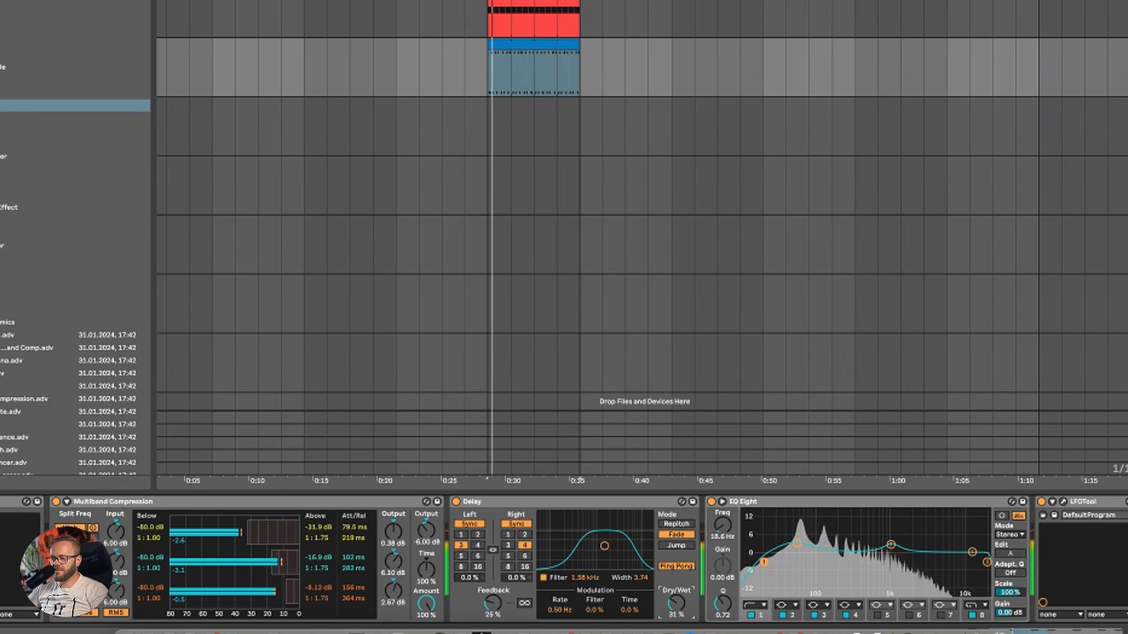
key(space)
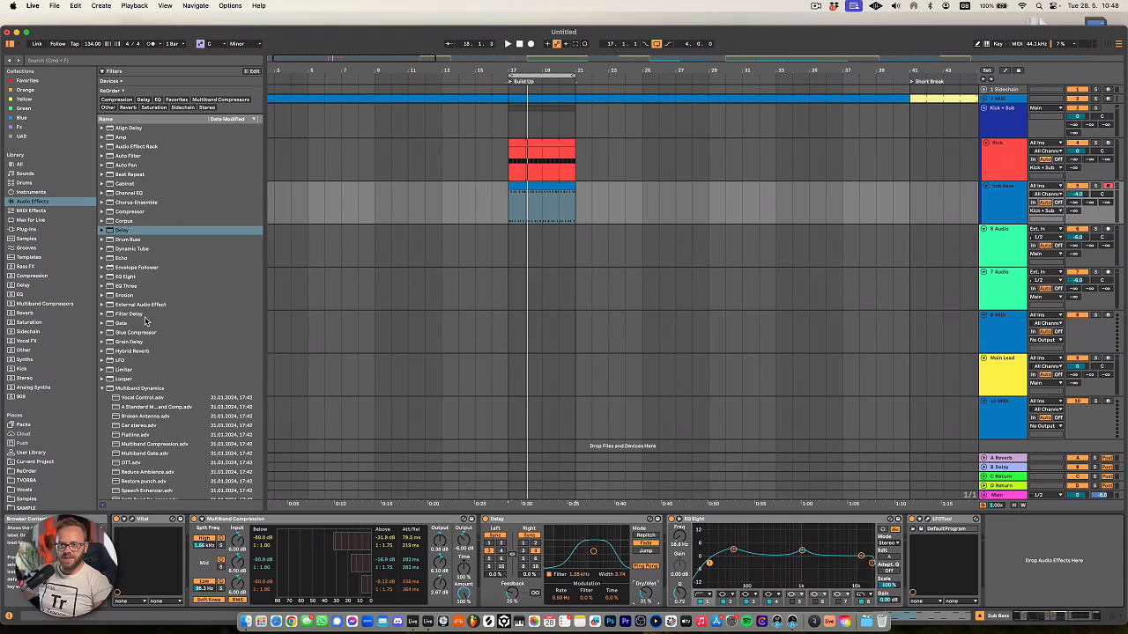
Insert Utility between EQ Eight and LFOTool on Sub Bass, enable Bass Mono and enter its cutoff frequency
scroll(0, 236, down, 3)
scroll(136, 370, down, 5)
drag(126, 477, 916, 584)
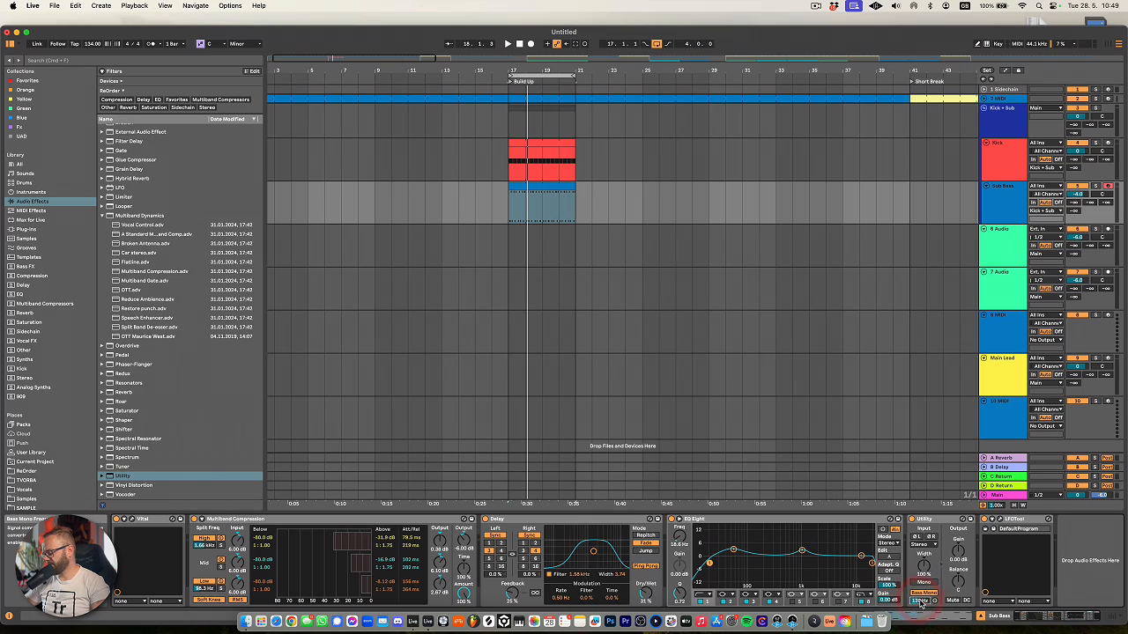
text(5)
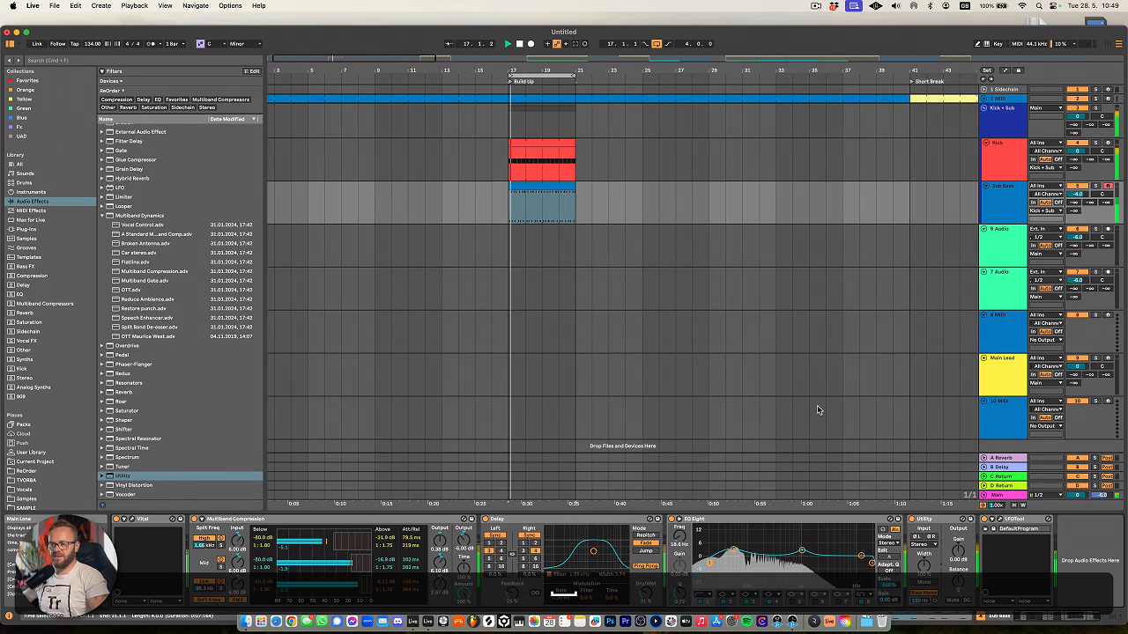